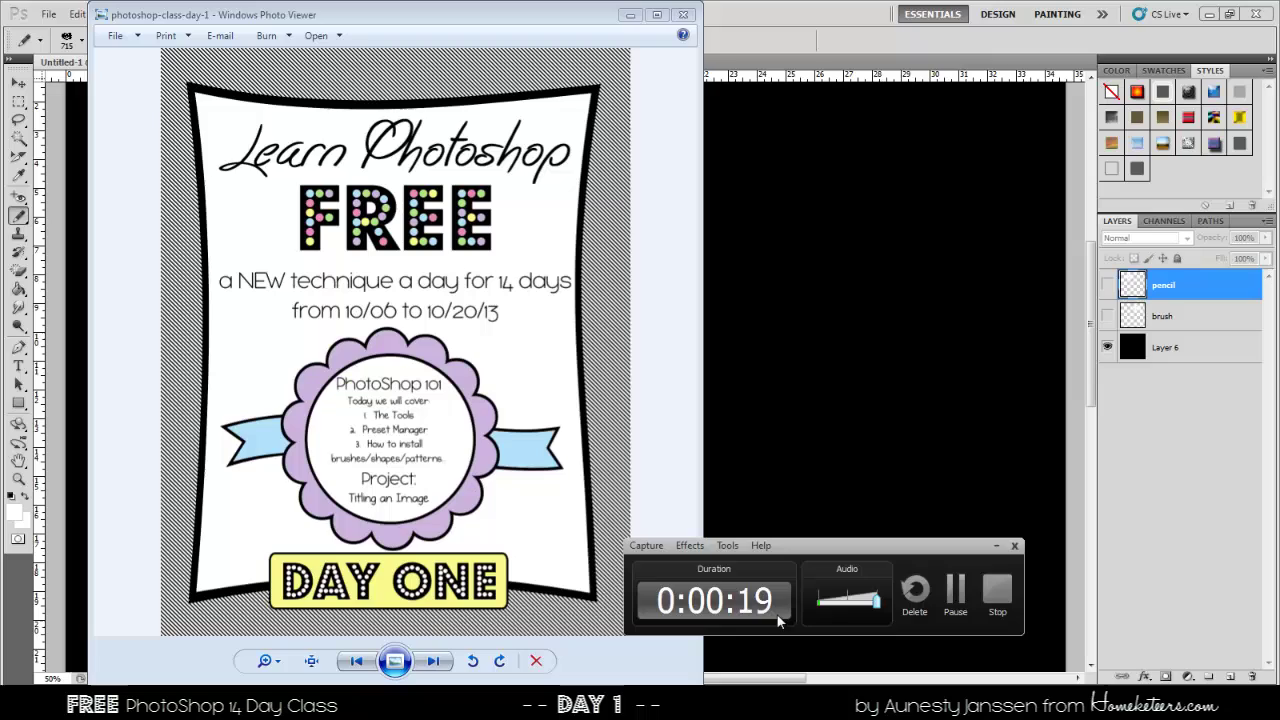
- Close the Learn Photoshop FREE class flyer in Windows Photo Viewer
click(998, 590)
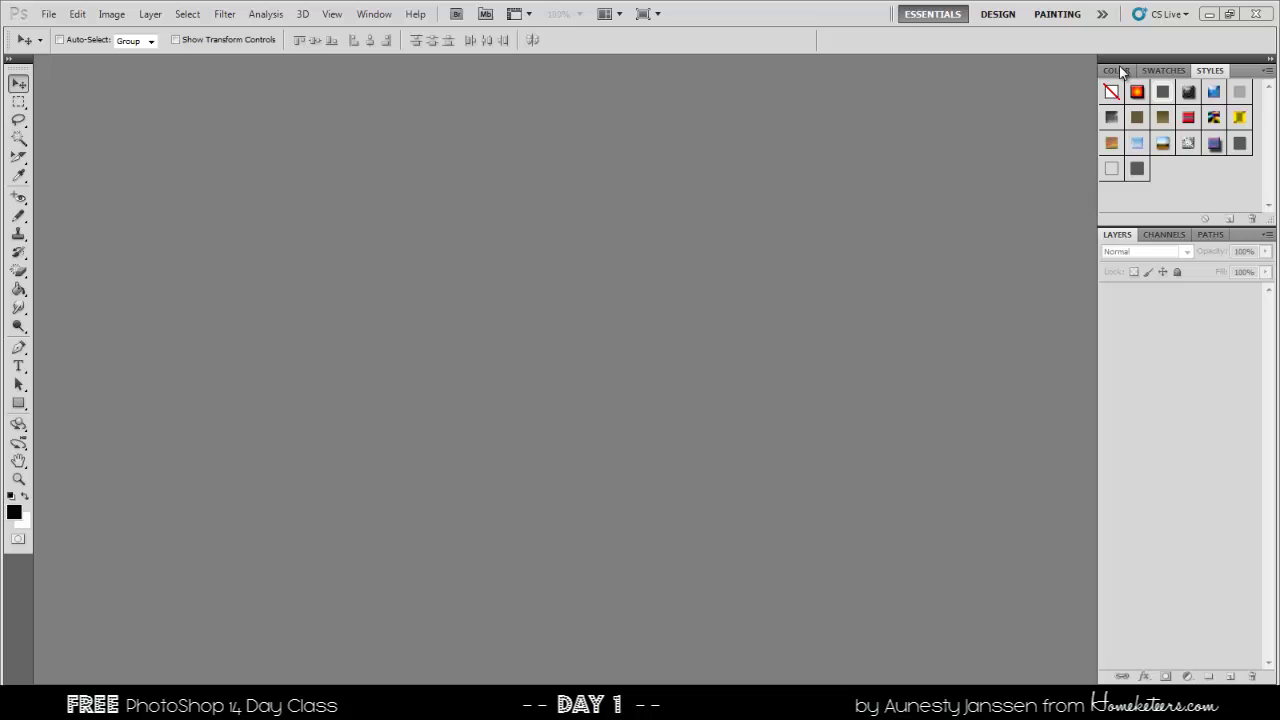
- Flip through the Swatches, Color and Styles panel tabs, ending on Styles
click(1170, 71)
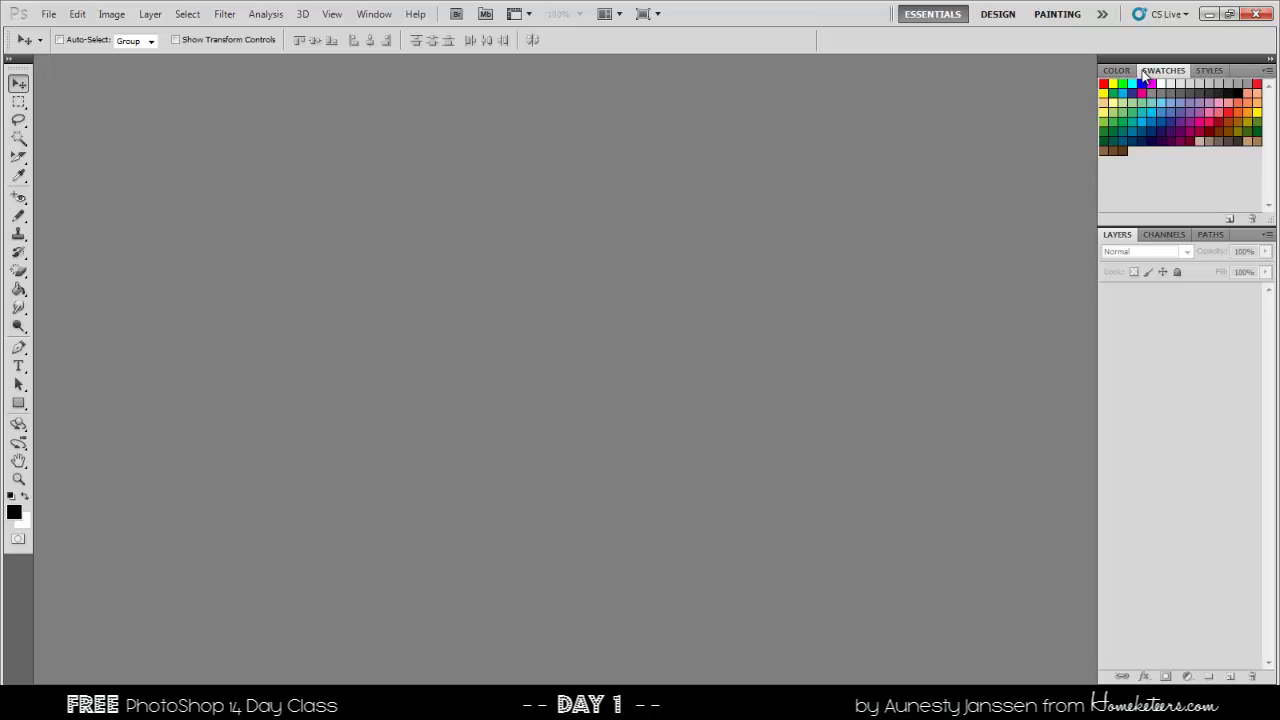
click(1120, 71)
click(1207, 70)
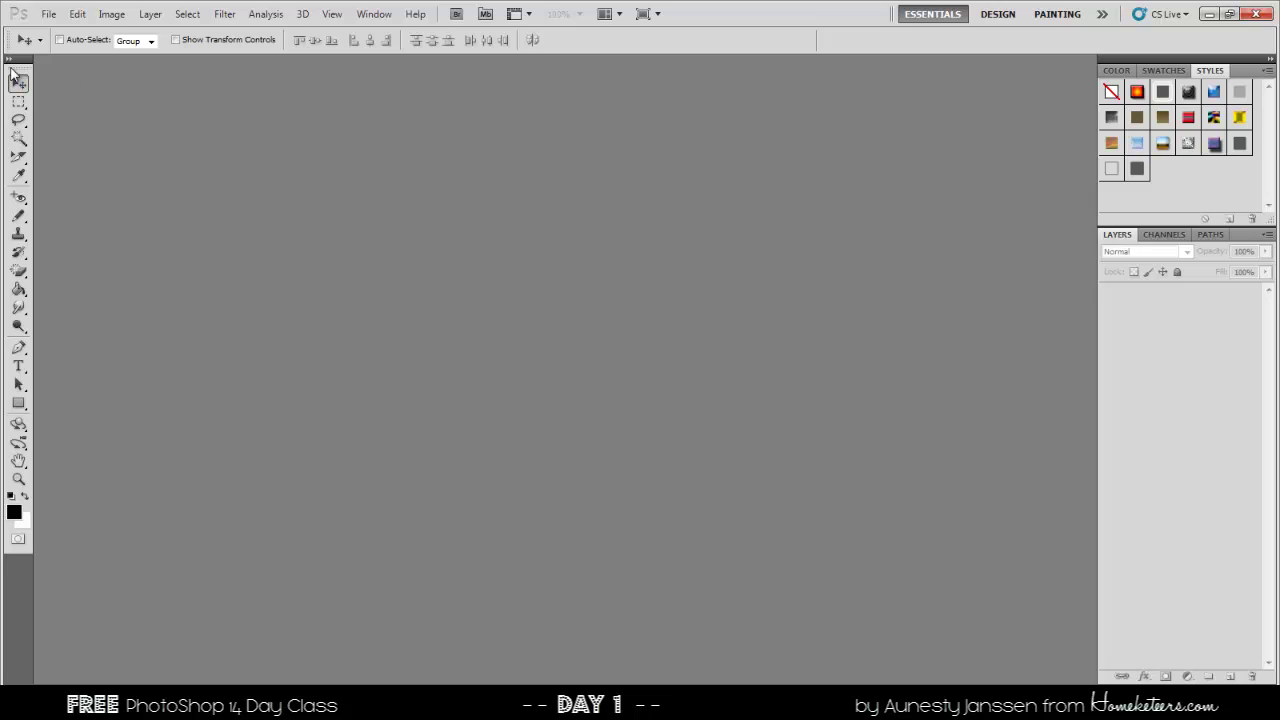
- Float the toolbox, toggle one and two columns, then dock it left as one column
drag(17, 60, 387, 96)
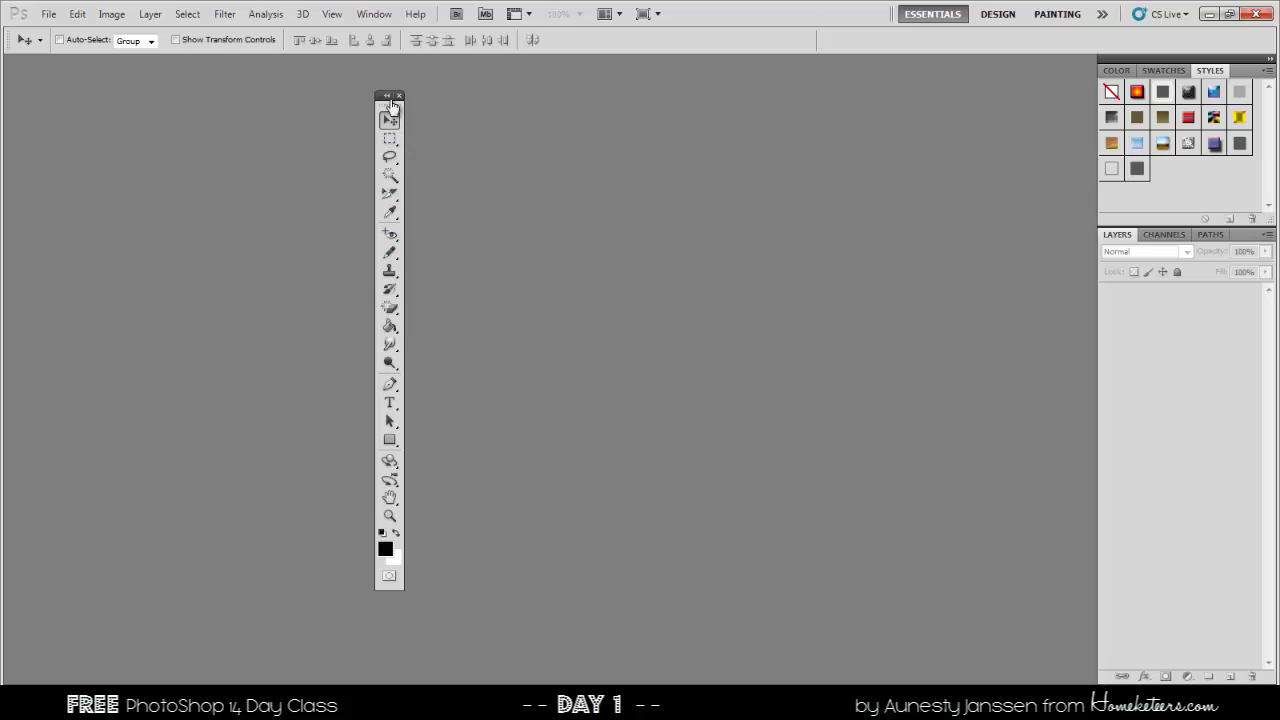
click(389, 96)
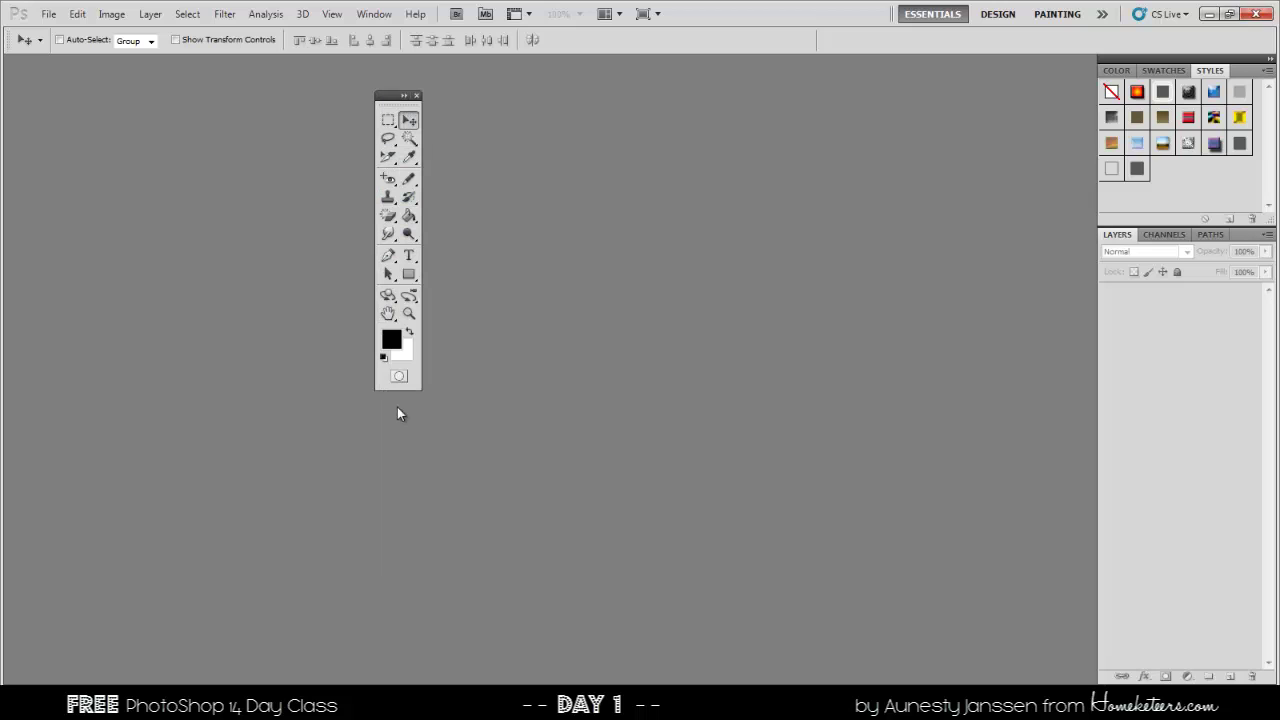
click(404, 95)
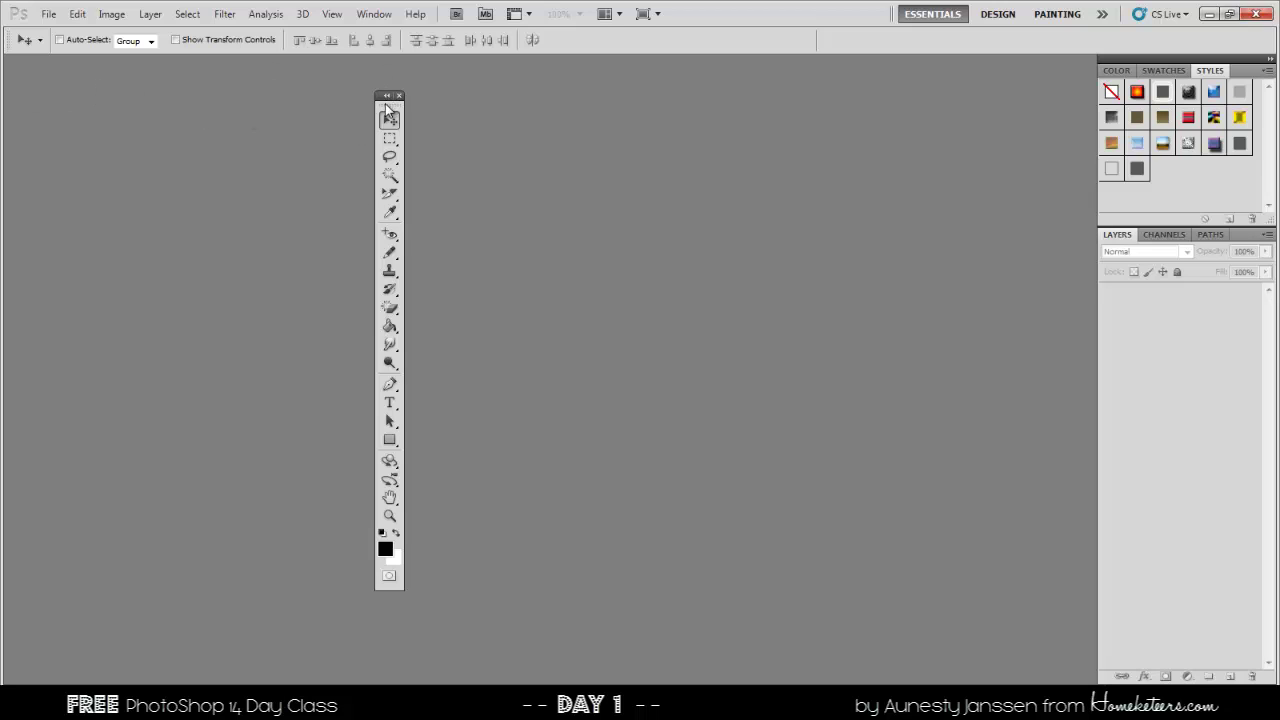
drag(390, 96, 4, 70)
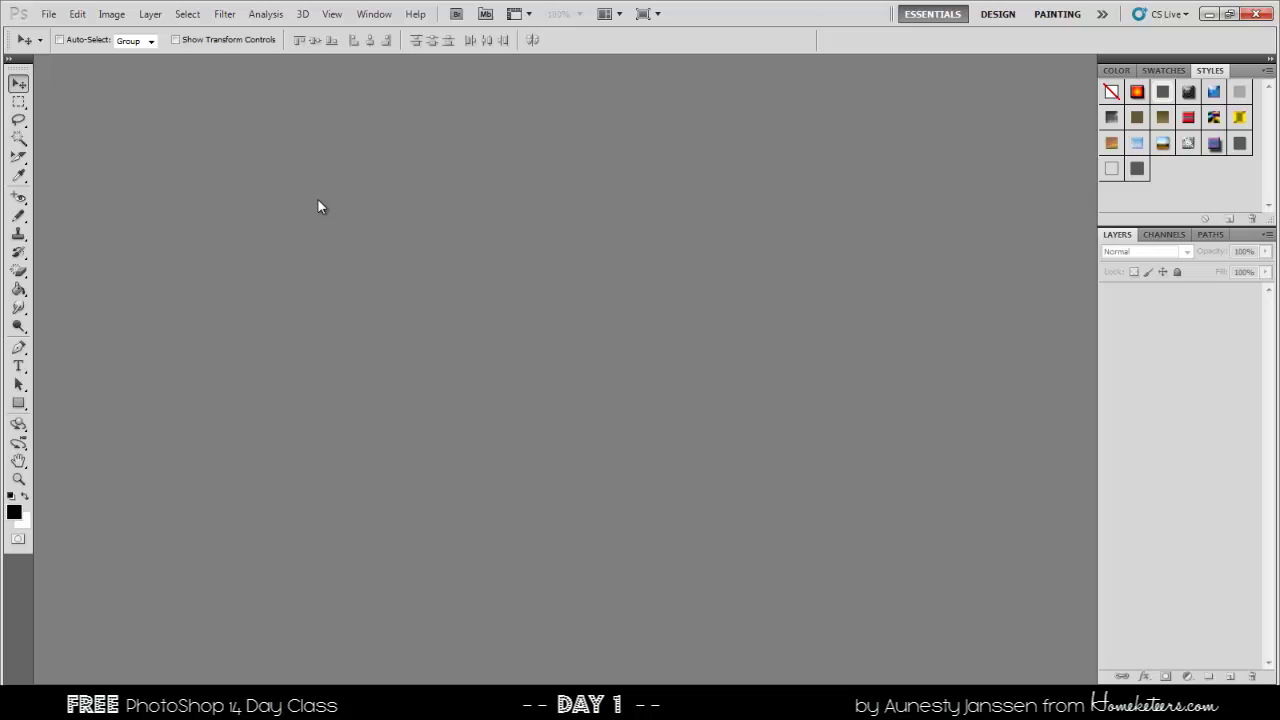
click(9, 58)
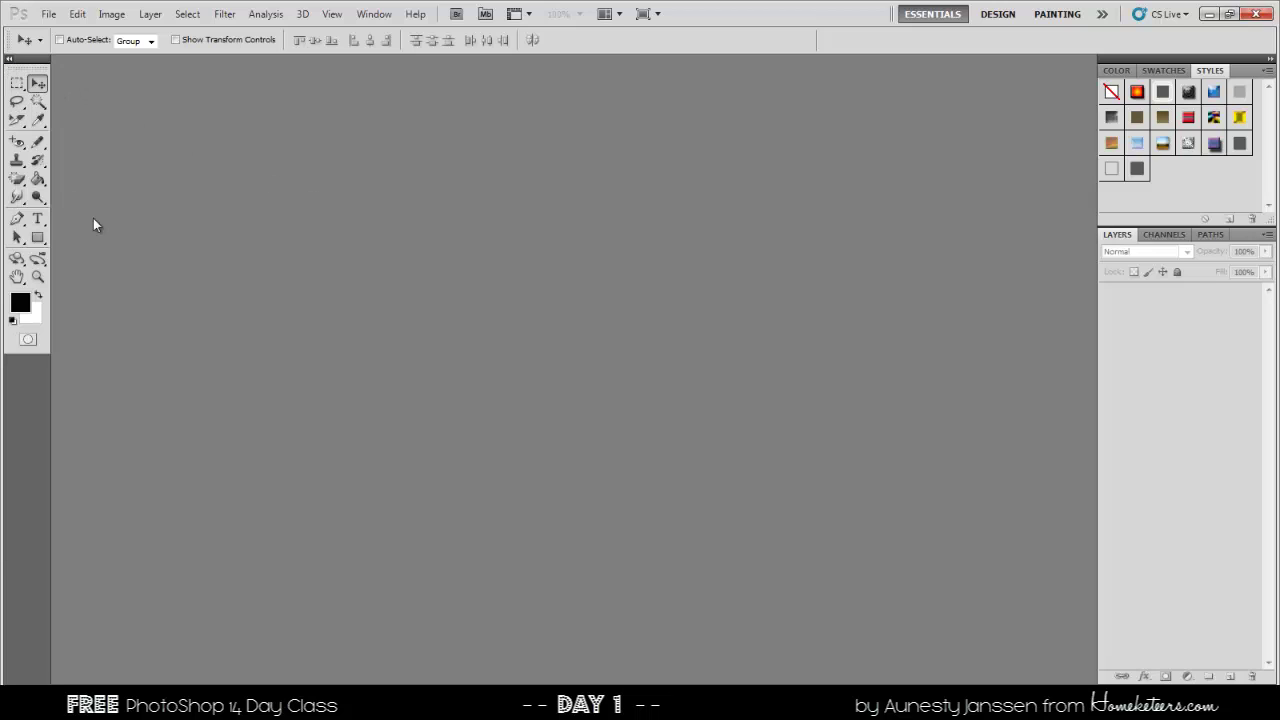
click(9, 58)
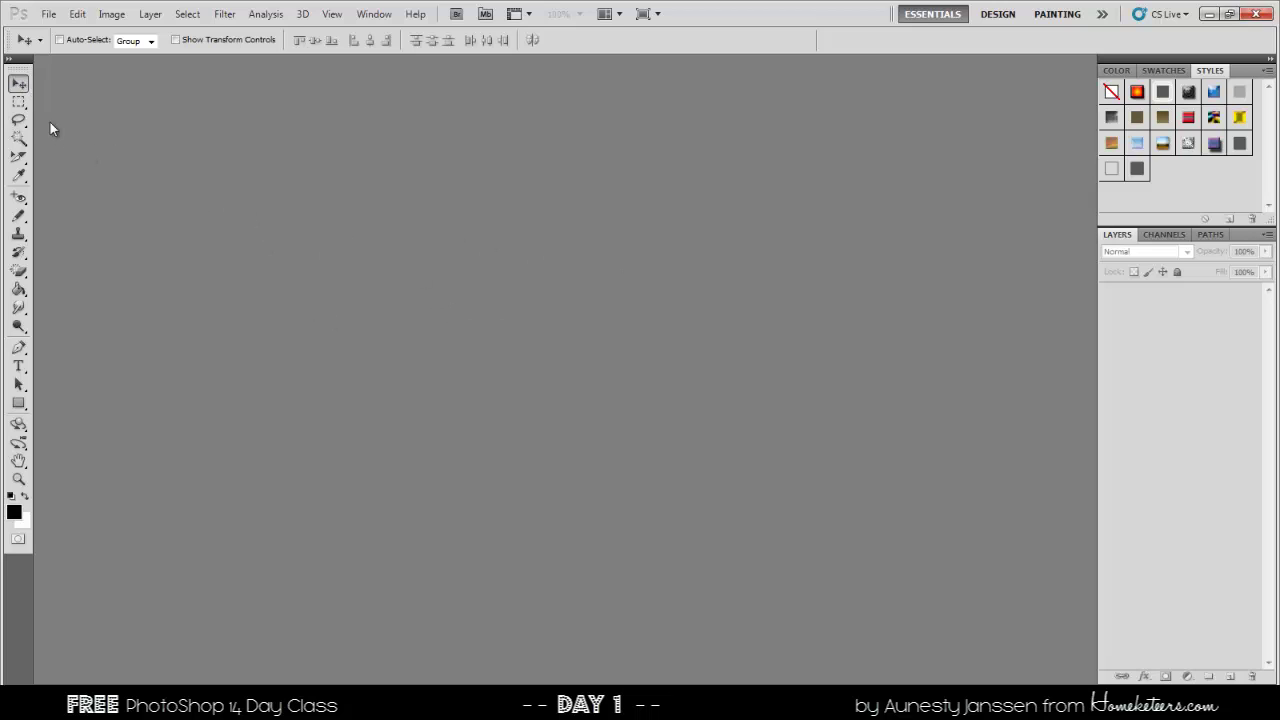
- Preview the Marquee, Brush and Eraser flyouts, selecting the Rectangular Marquee and Brush tools
click(19, 102)
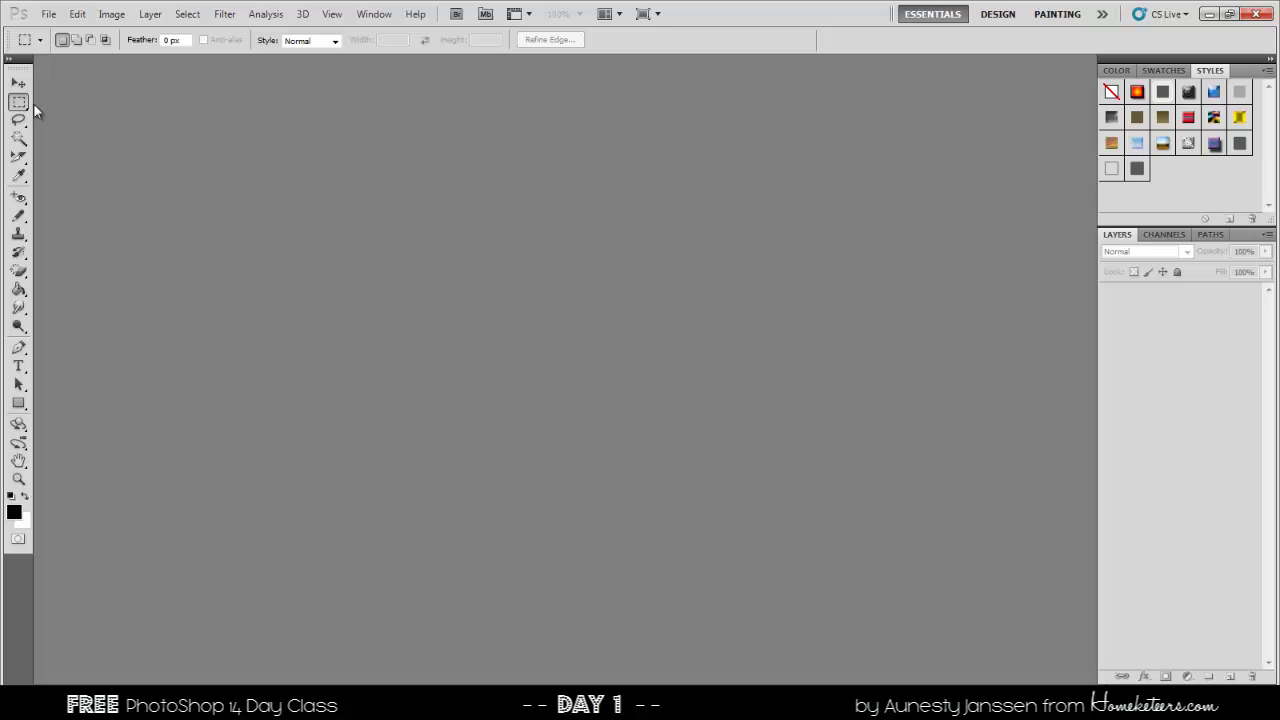
right_click(22, 104)
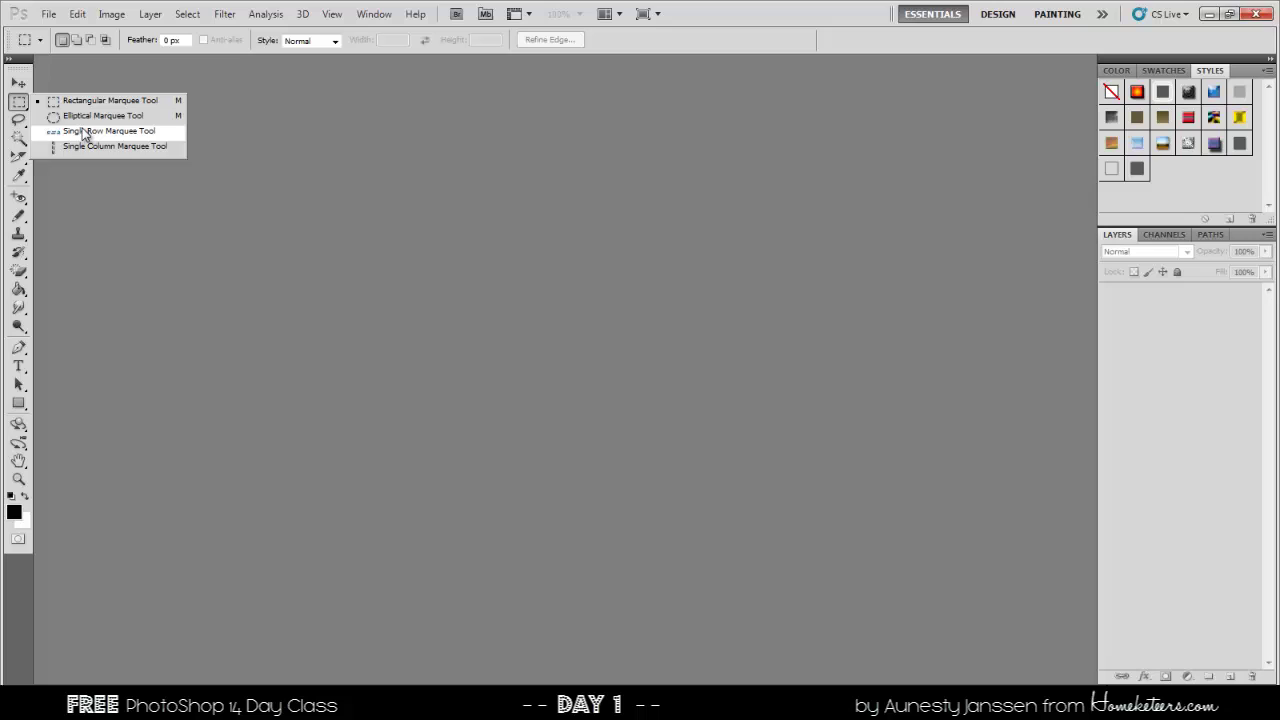
click(19, 102)
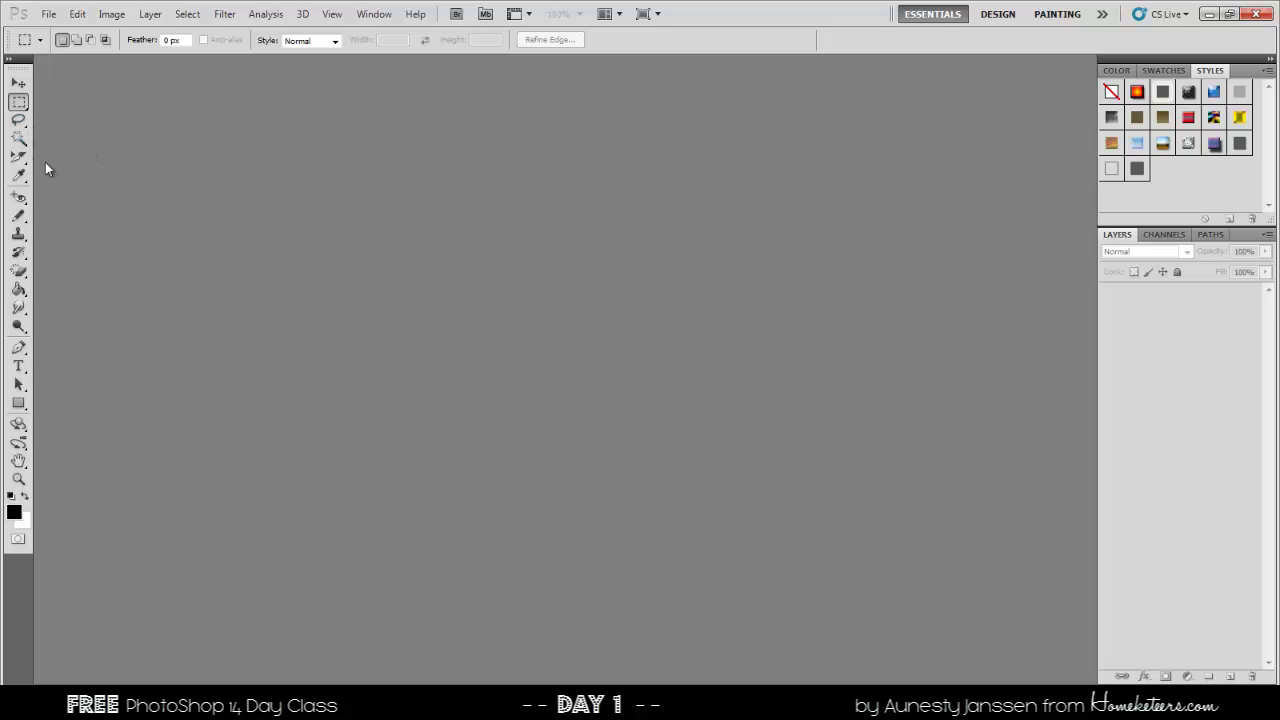
click(21, 215)
click(52, 214)
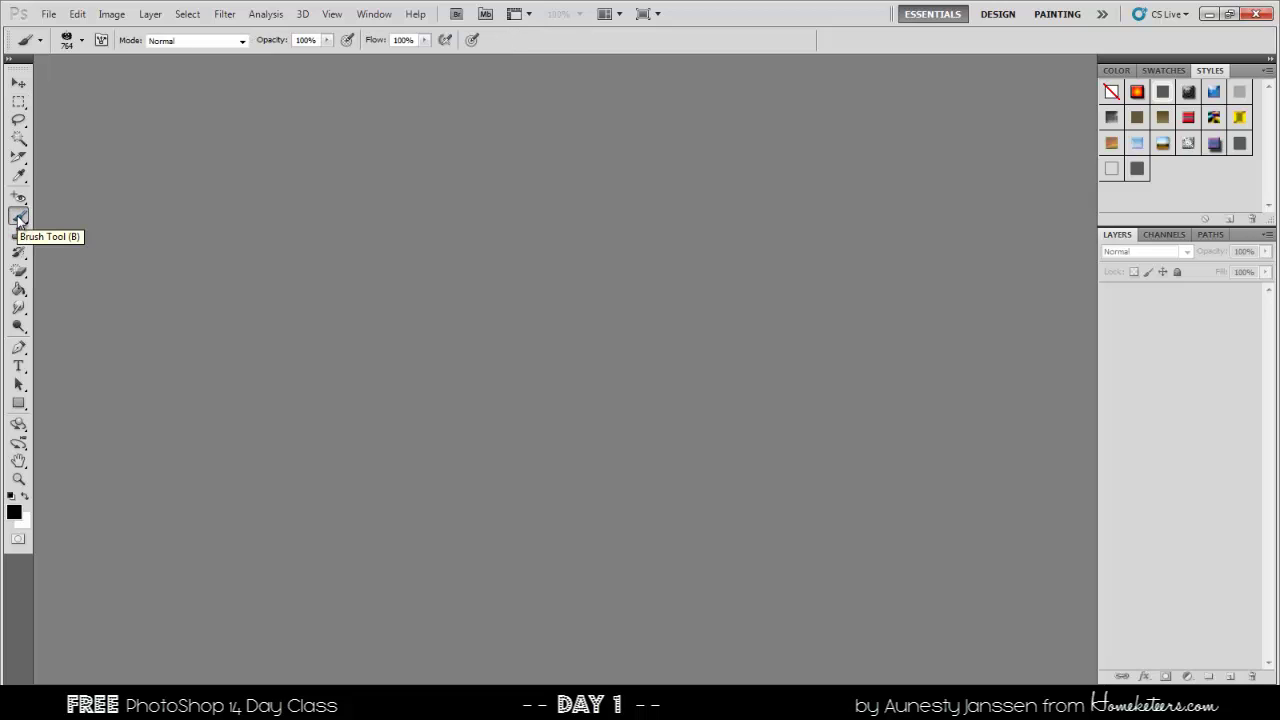
click(18, 268)
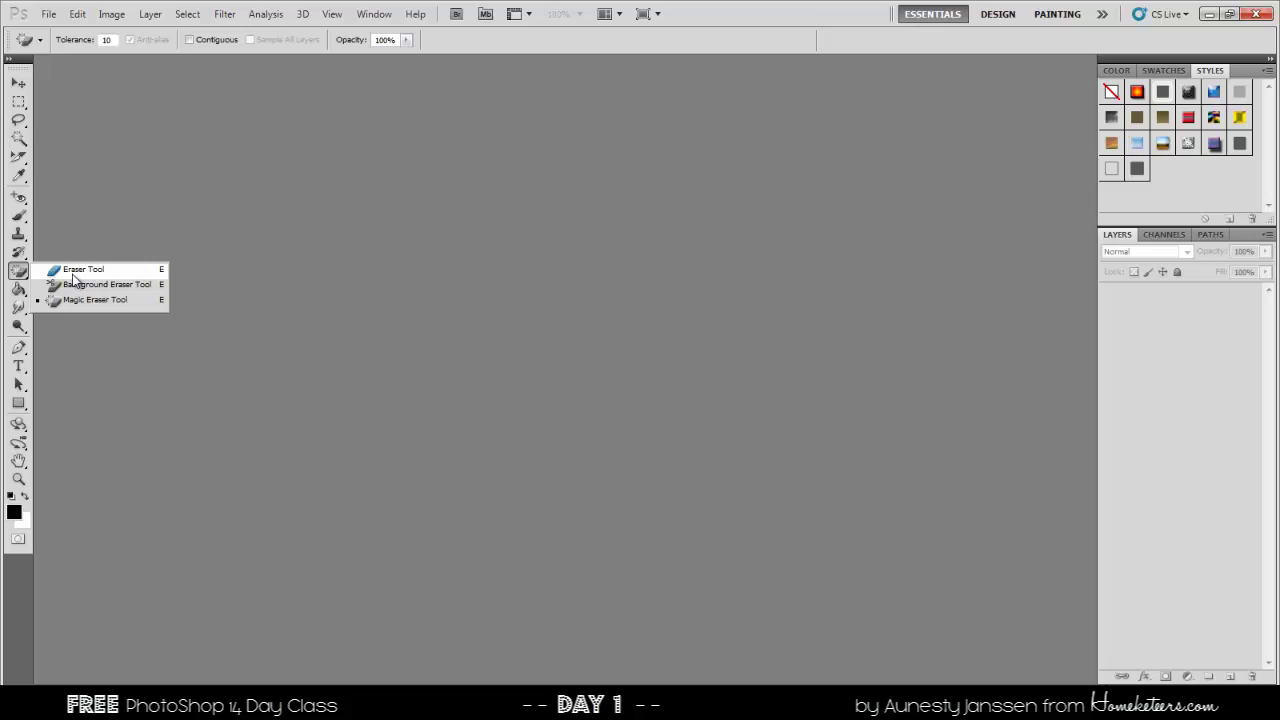
click(20, 271)
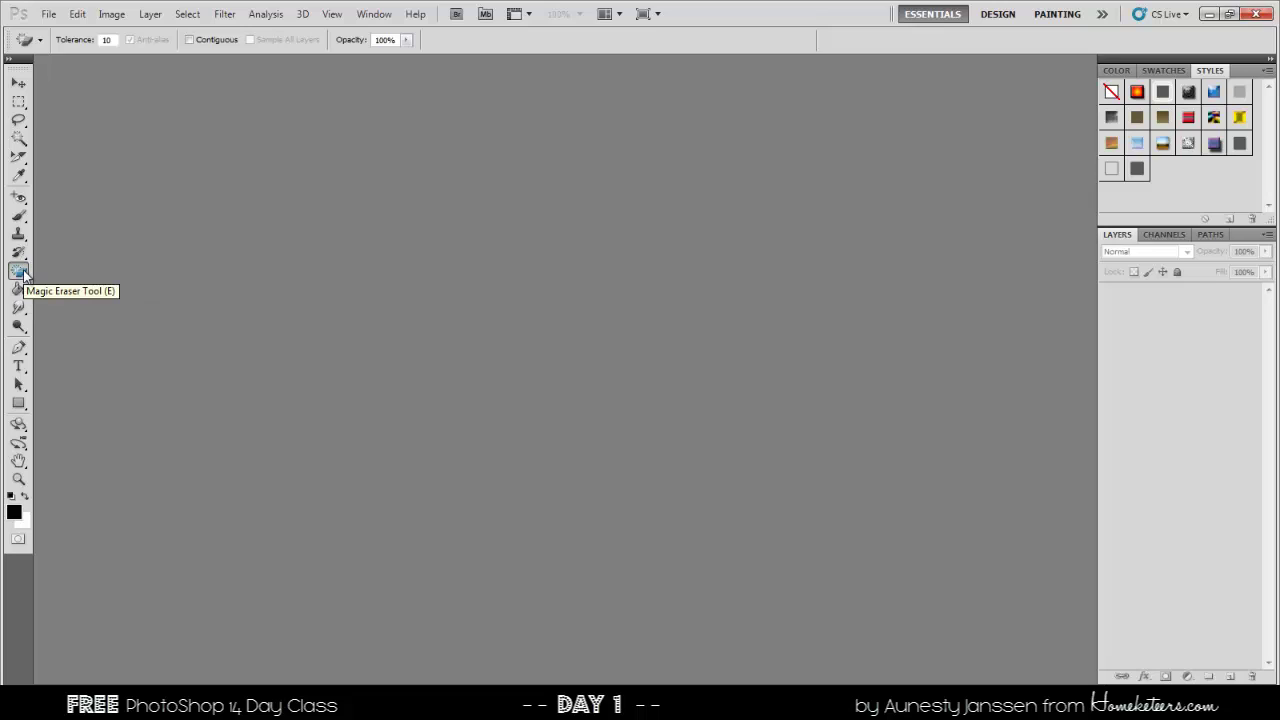
- Preview the Gradient/Paint Bucket and Blur/Sharpen/Smudge flyouts, settling on the Paint Bucket tool
click(20, 289)
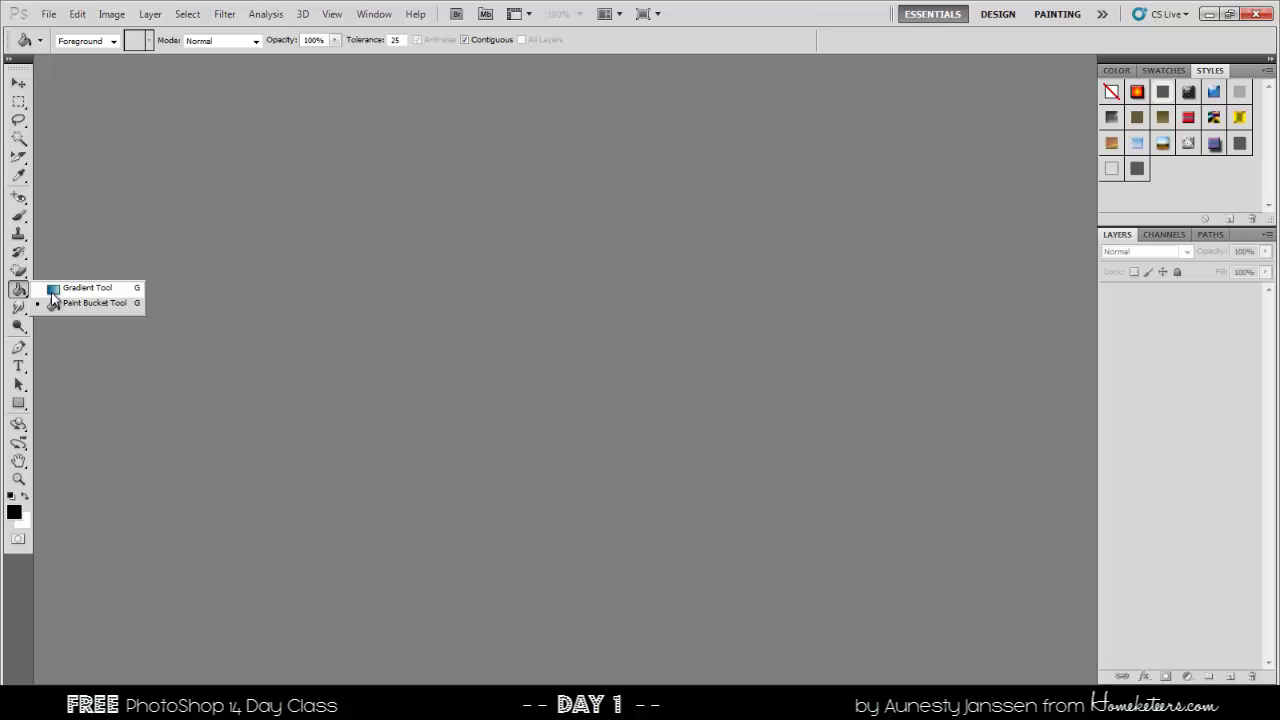
click(36, 288)
click(22, 290)
click(45, 300)
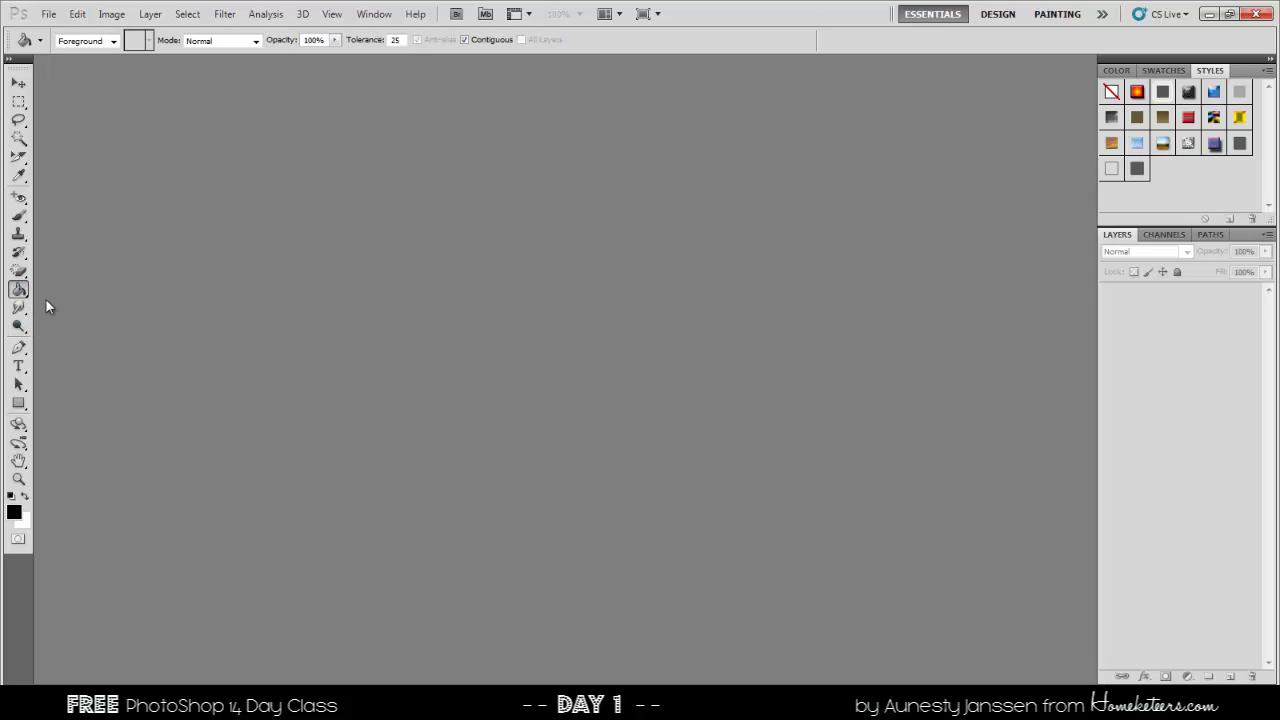
click(19, 310)
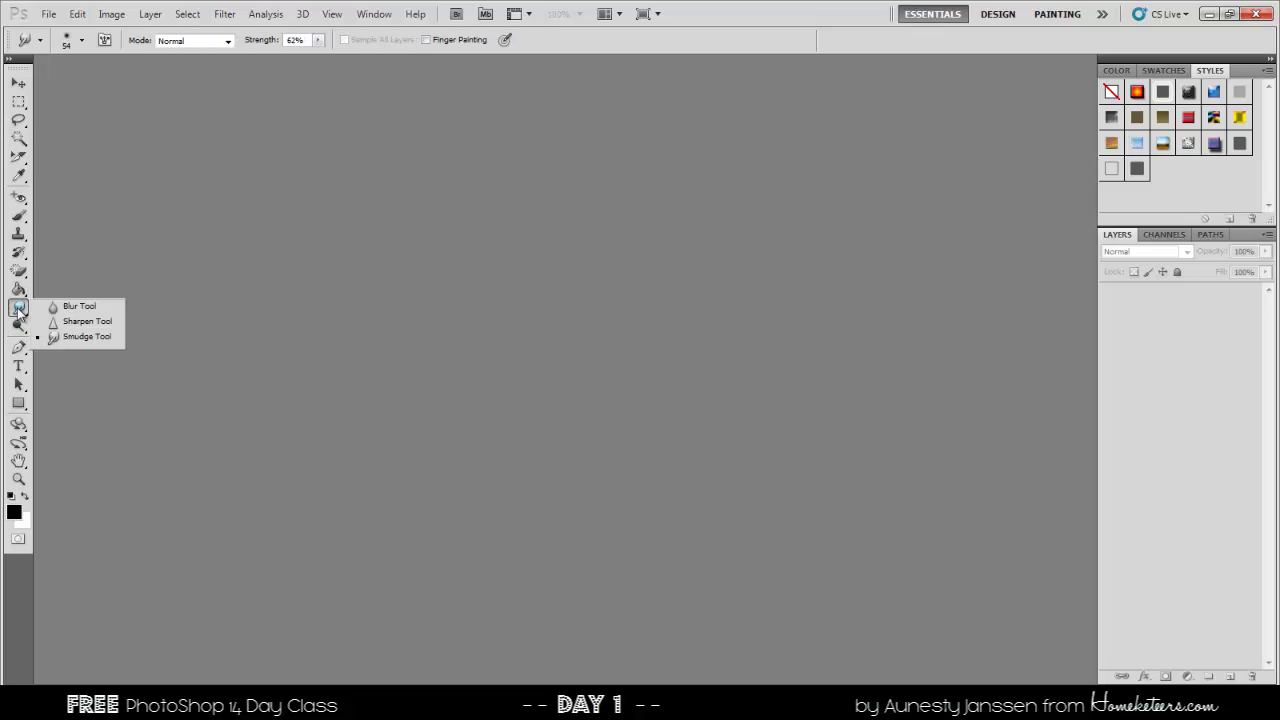
click(23, 313)
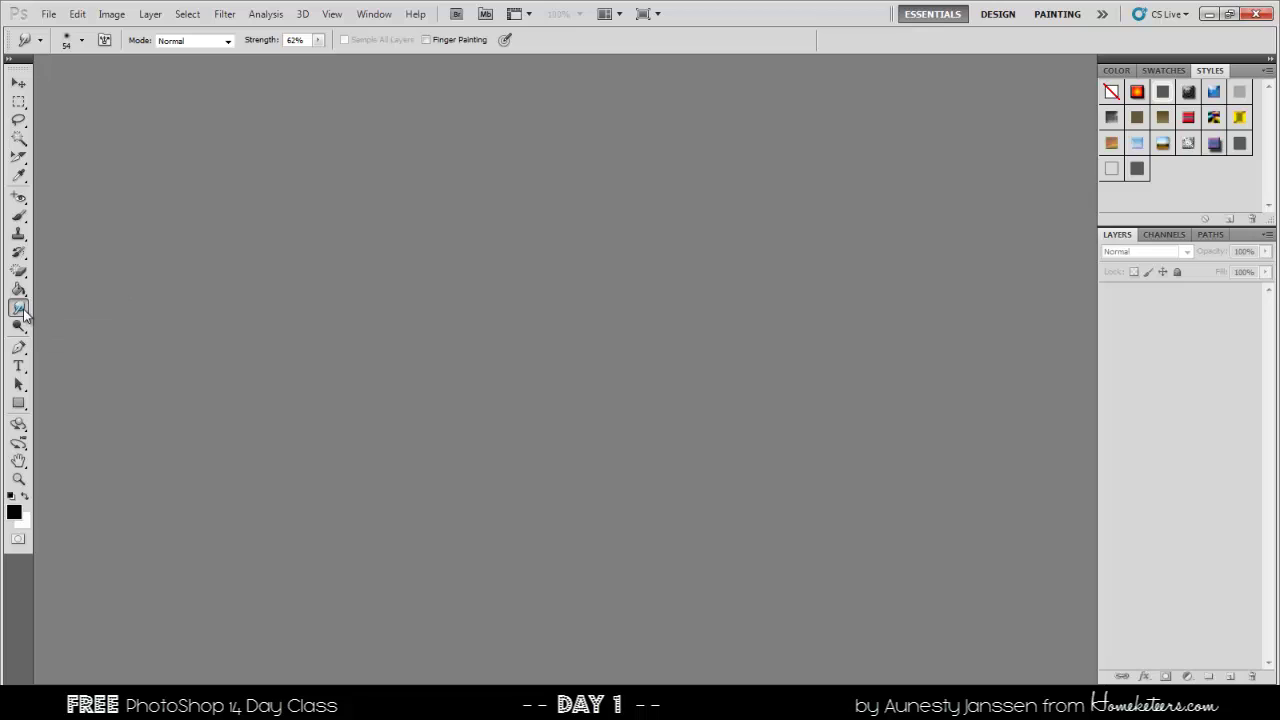
- Select the Horizontal Type tool, then pick the Rectangle shape tool
click(20, 367)
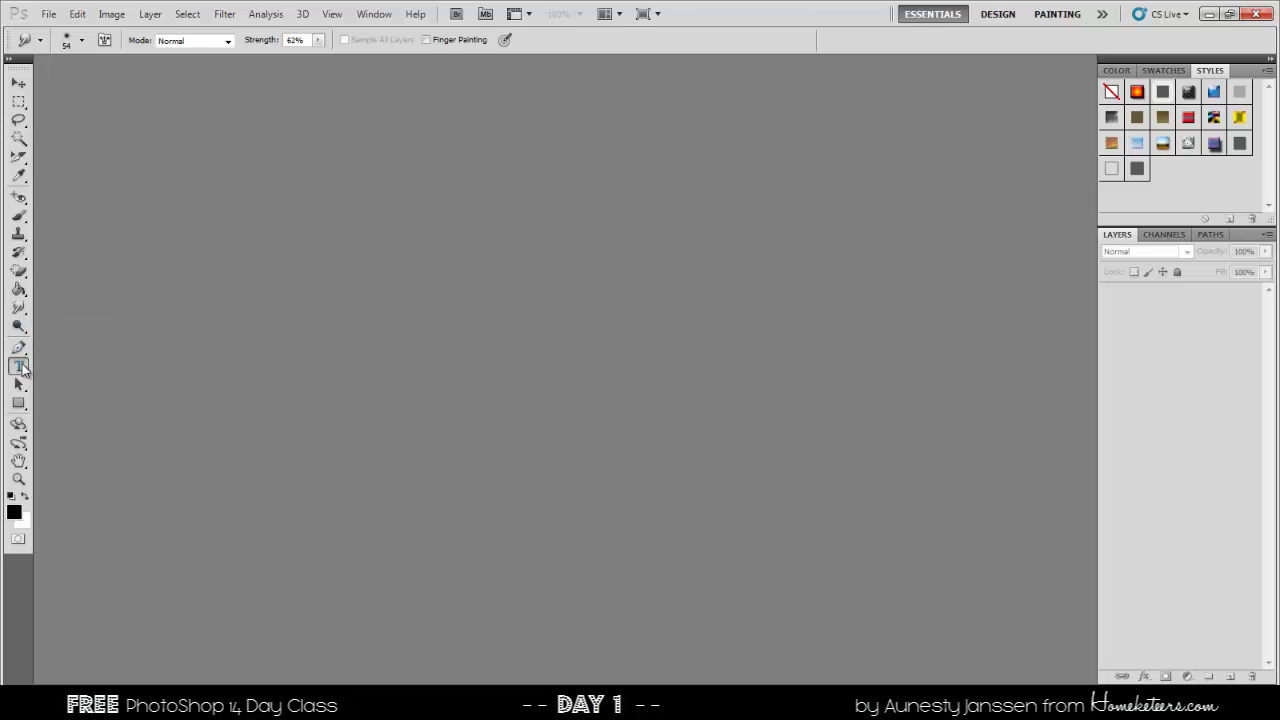
drag(20, 367, 90, 365)
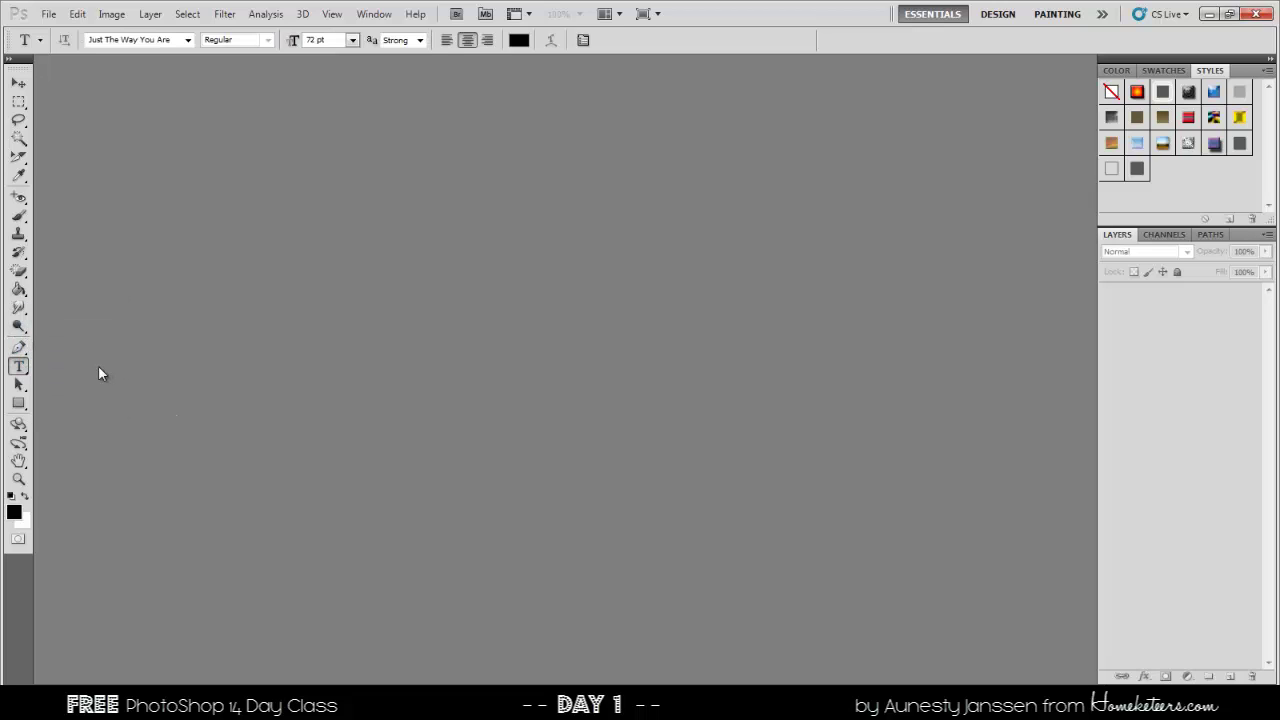
click(18, 403)
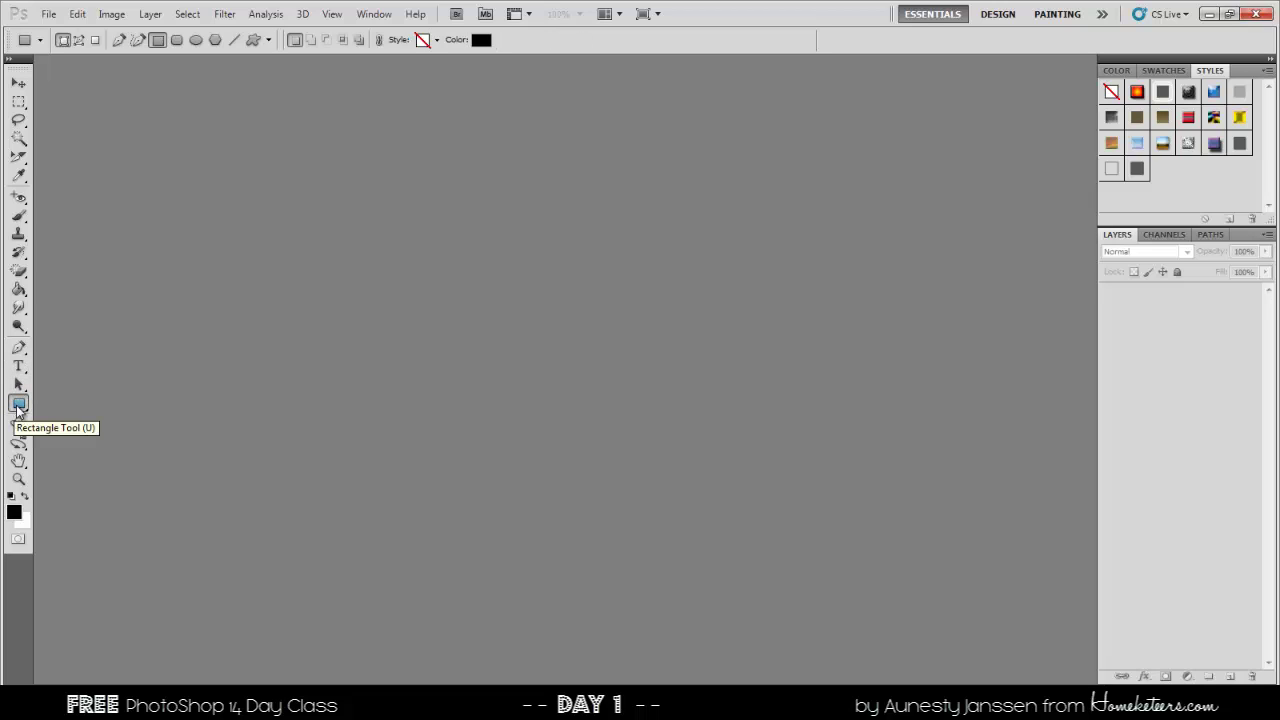
mouse_move(17, 407)
mouse_down()
mouse_move(132, 427)
mouse_move(100, 435)
mouse_move(99, 485)
mouse_move(95, 420)
mouse_move(18, 405)
mouse_up()
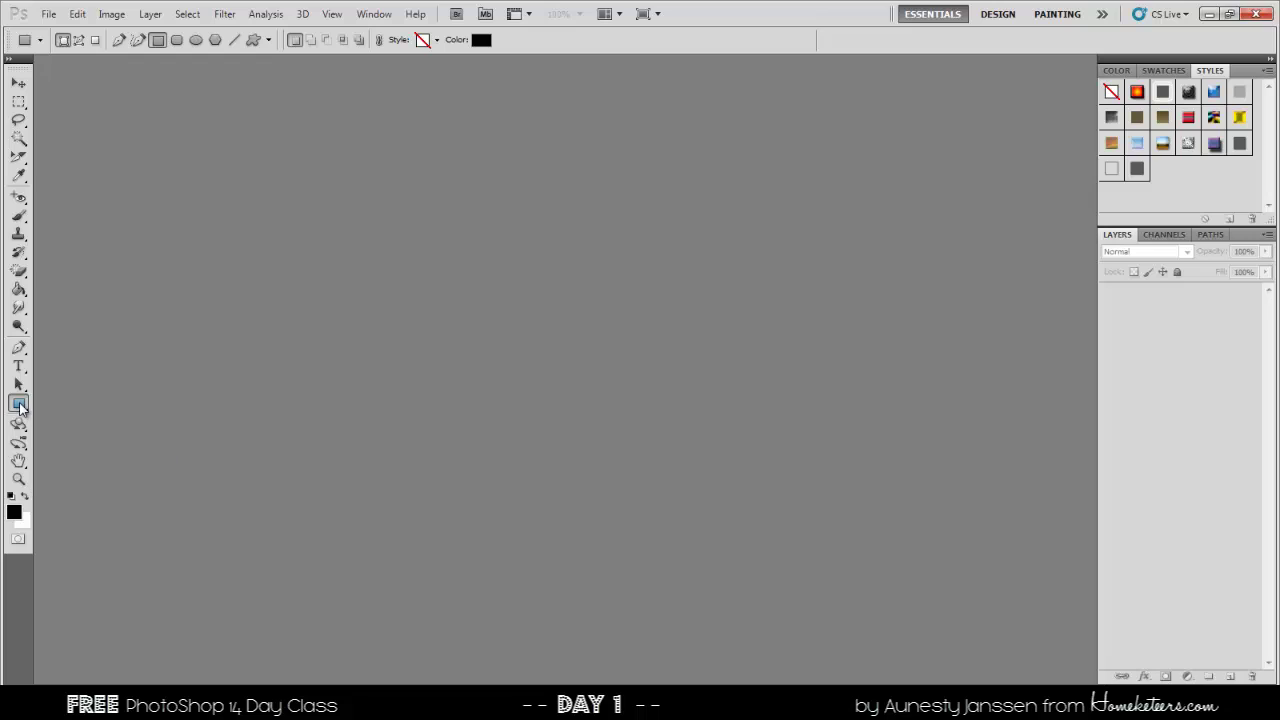
click(14, 513)
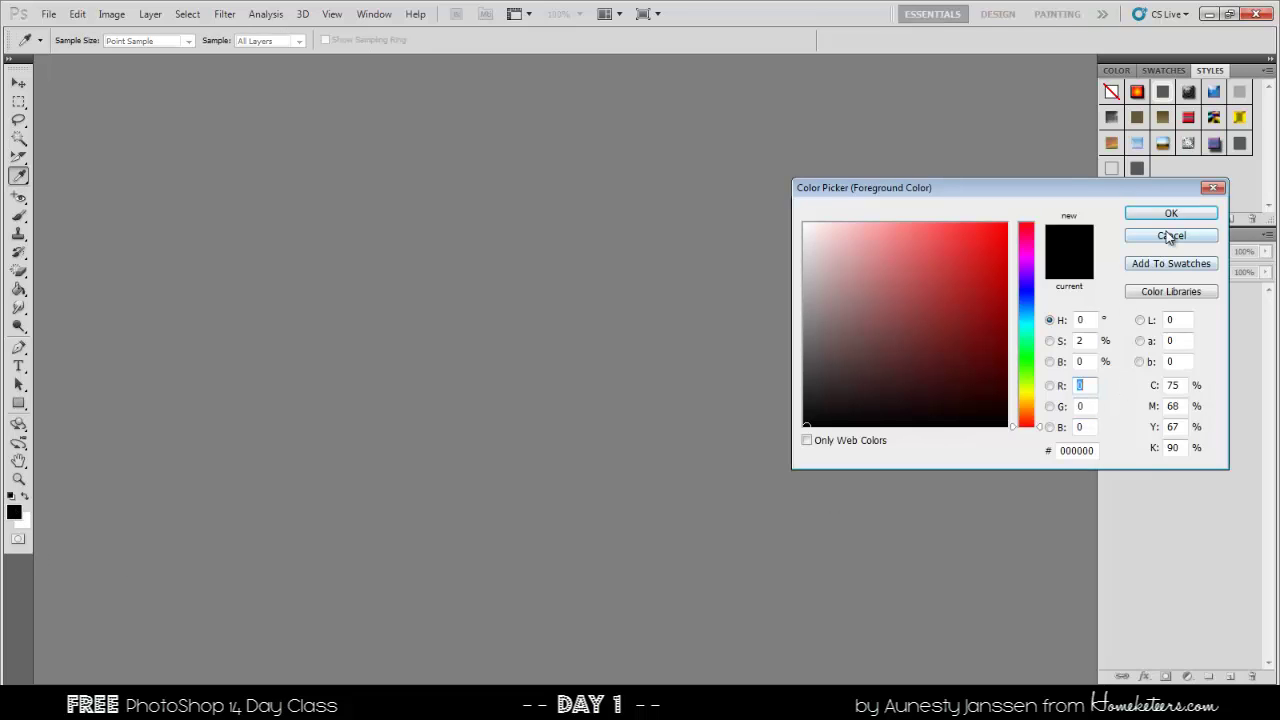
click(1171, 236)
click(24, 522)
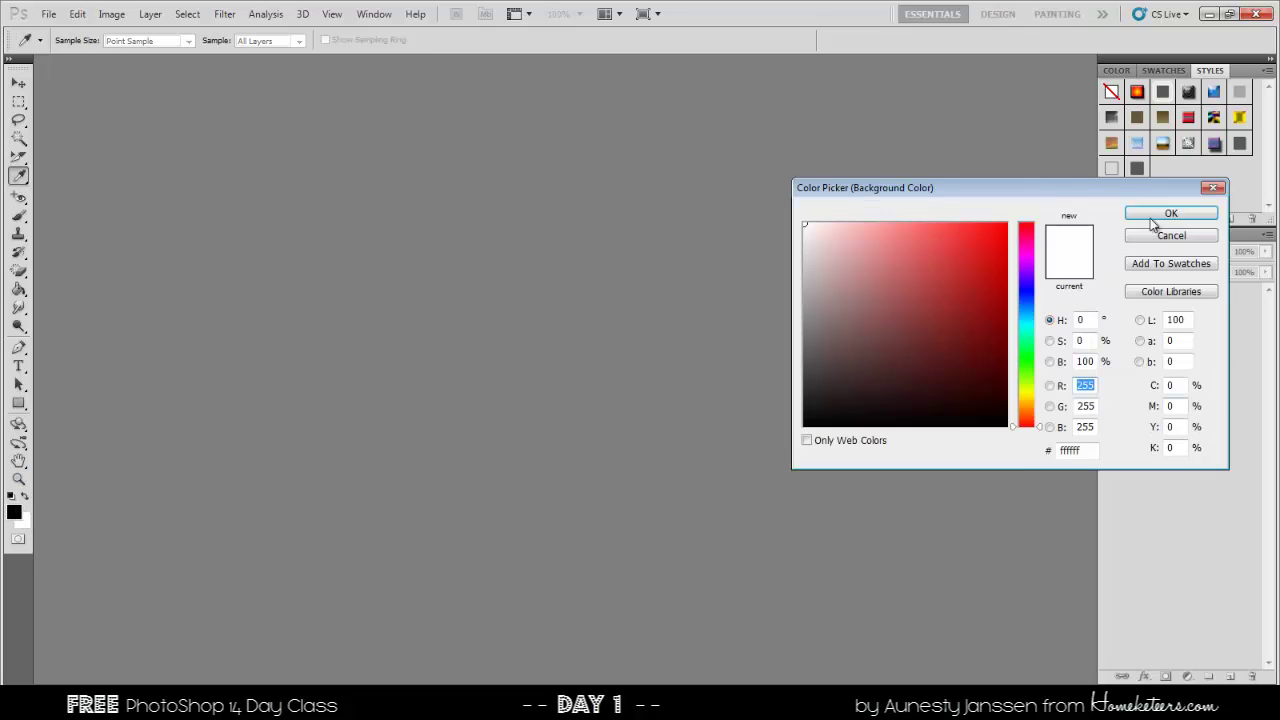
drag(1066, 197, 424, 213)
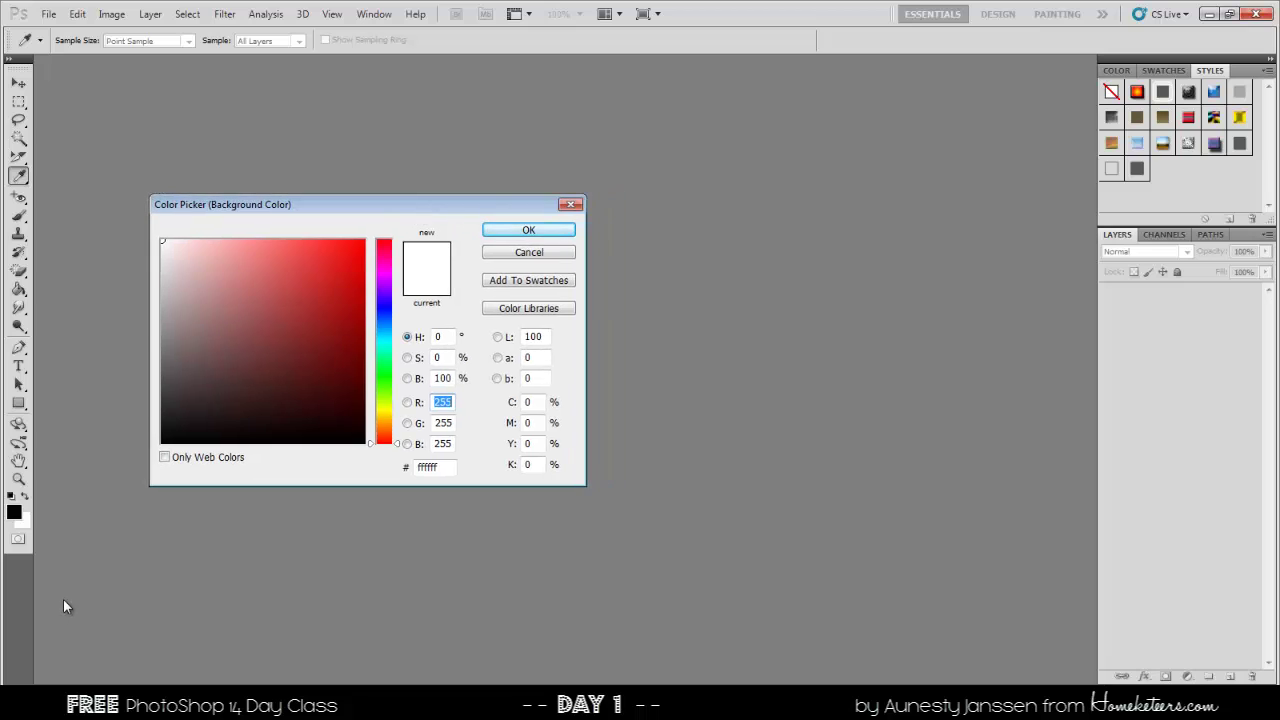
click(263, 291)
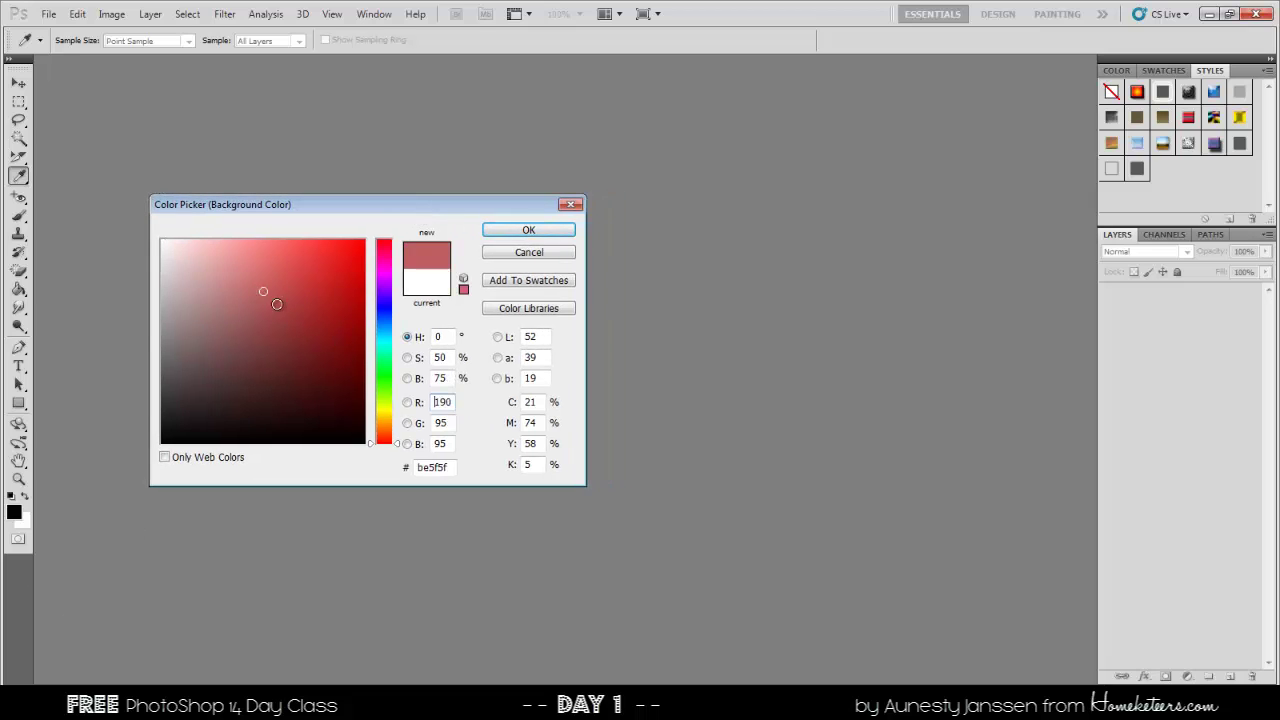
click(521, 232)
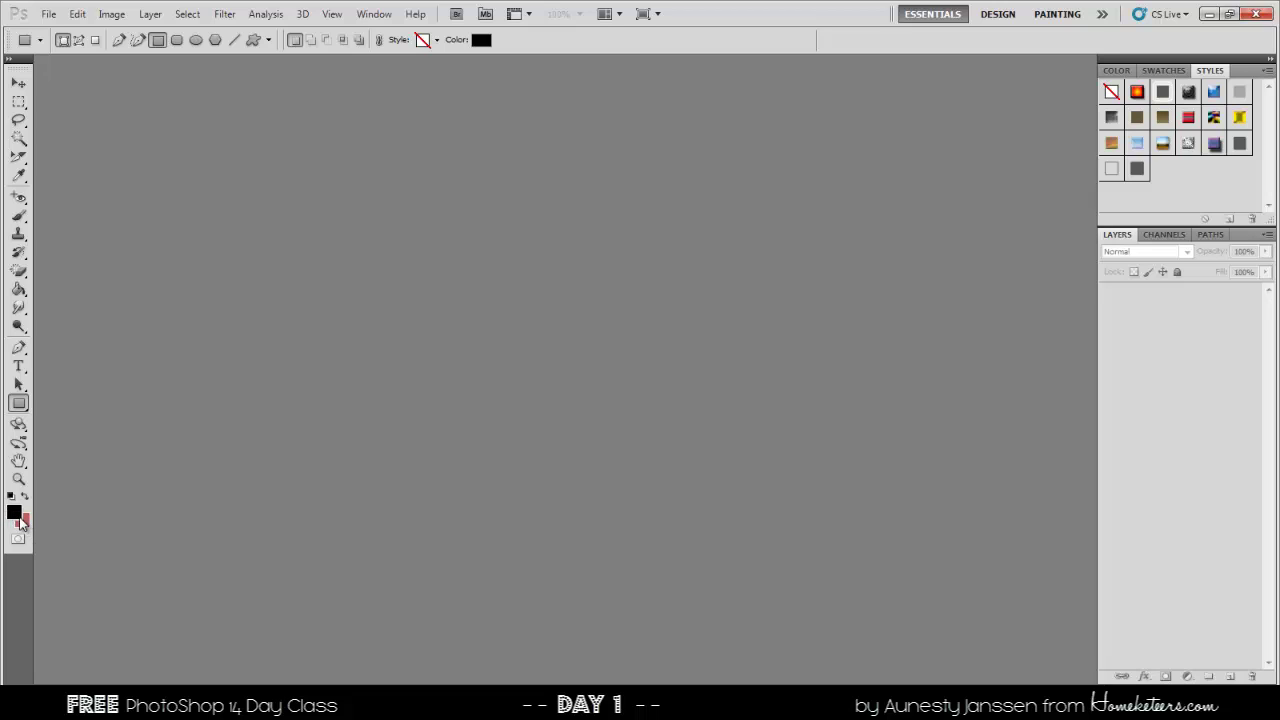
click(14, 512)
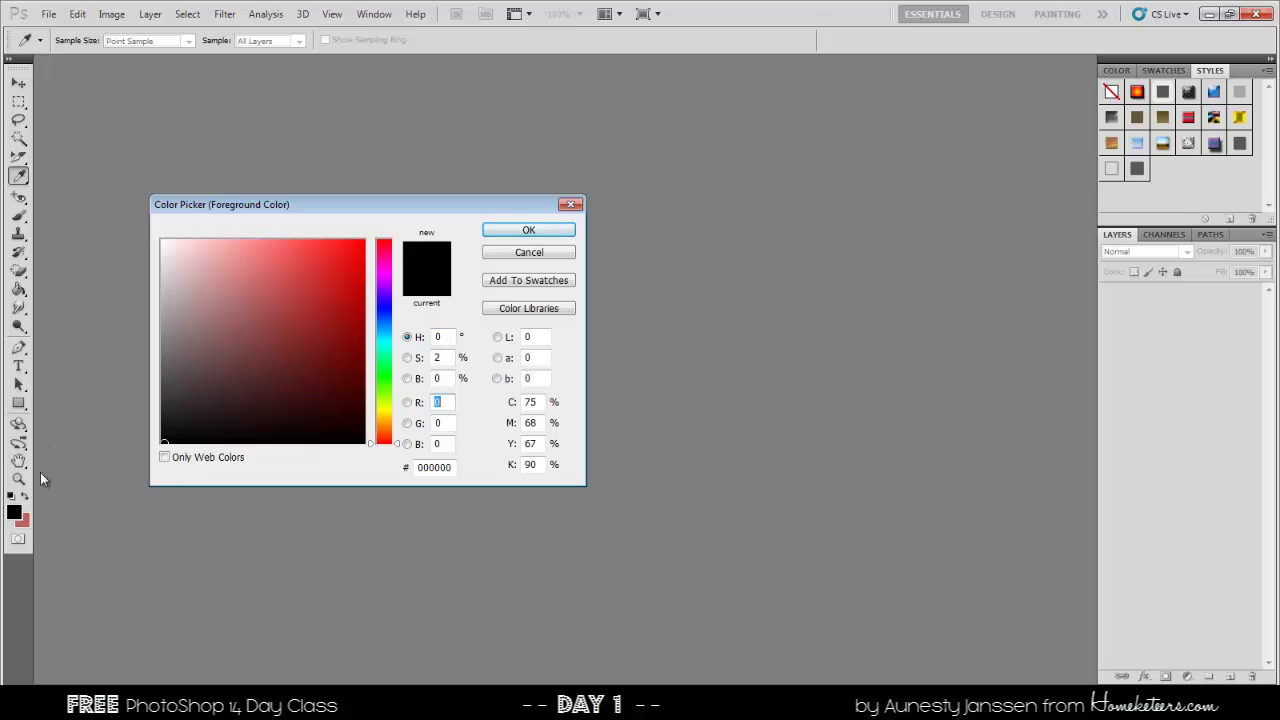
click(529, 252)
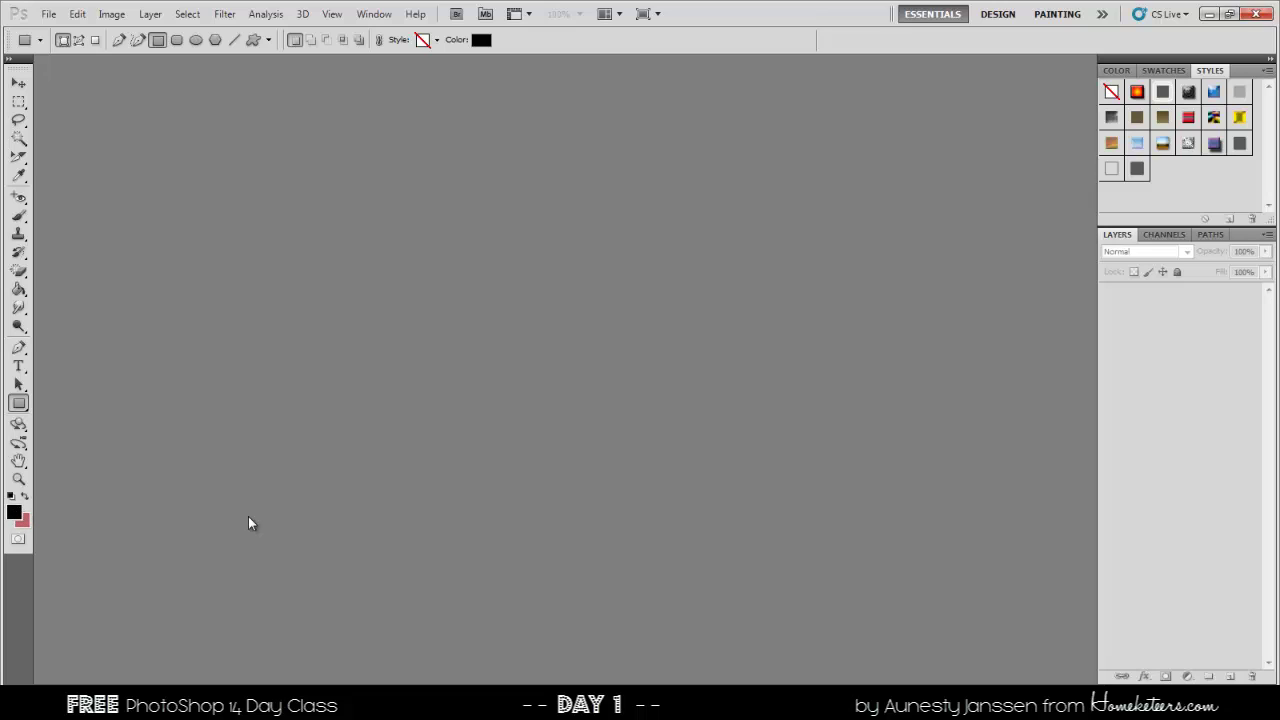
right_click(20, 404)
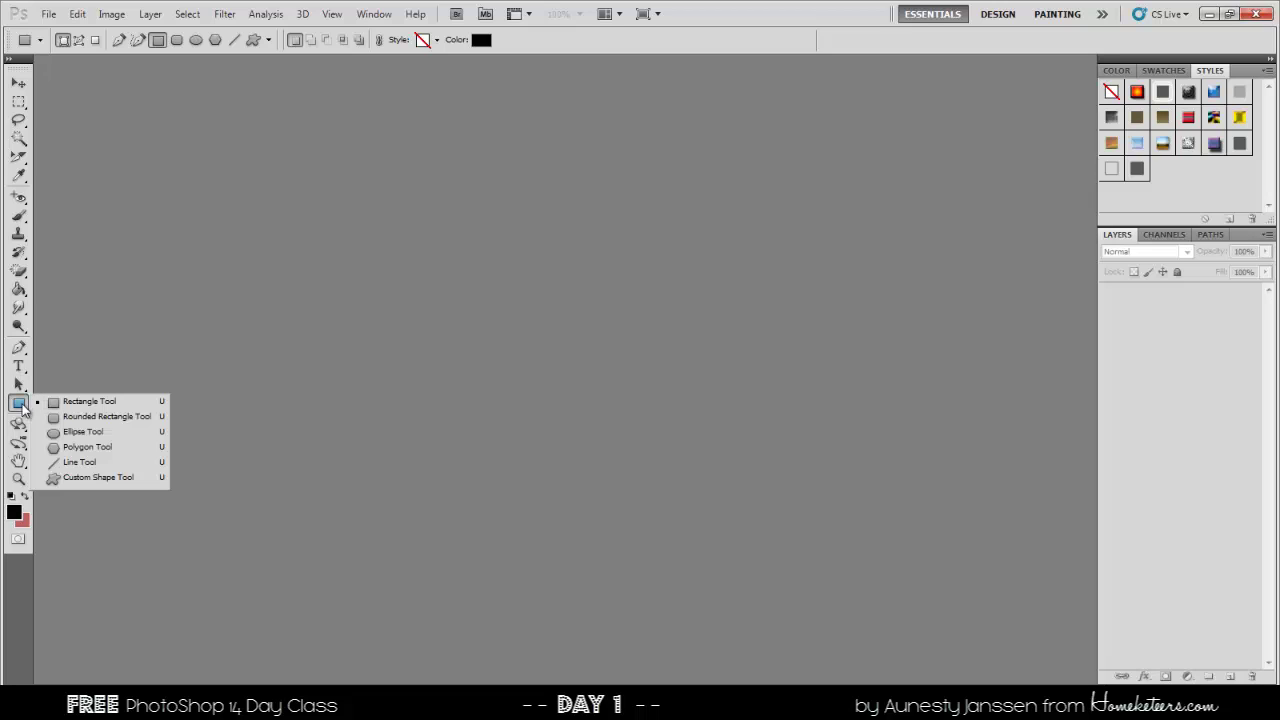
click(50, 403)
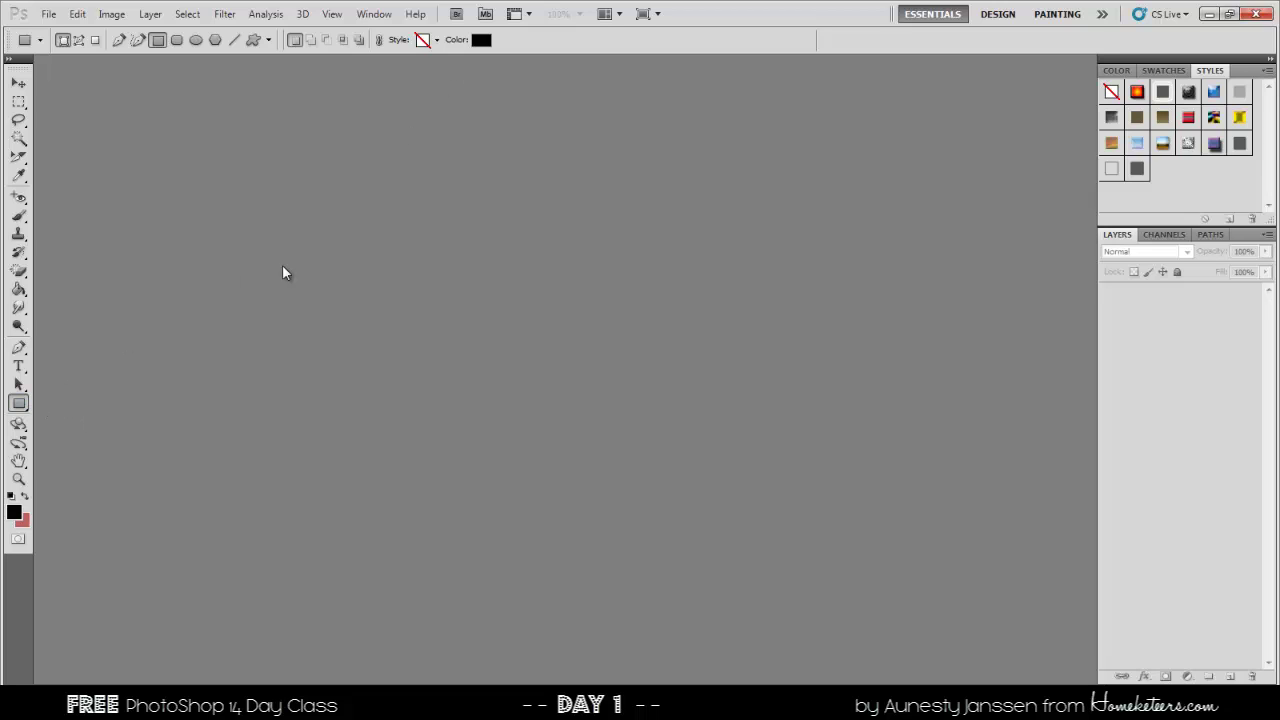
click(479, 42)
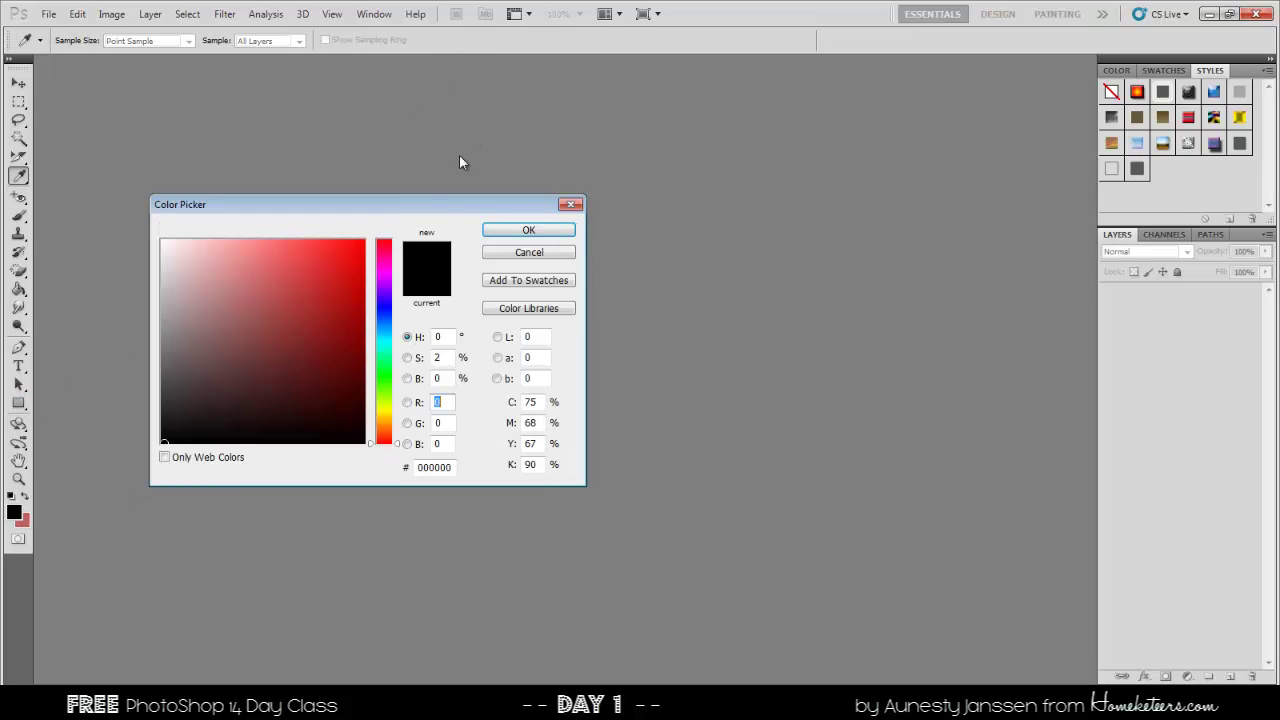
click(245, 330)
click(516, 228)
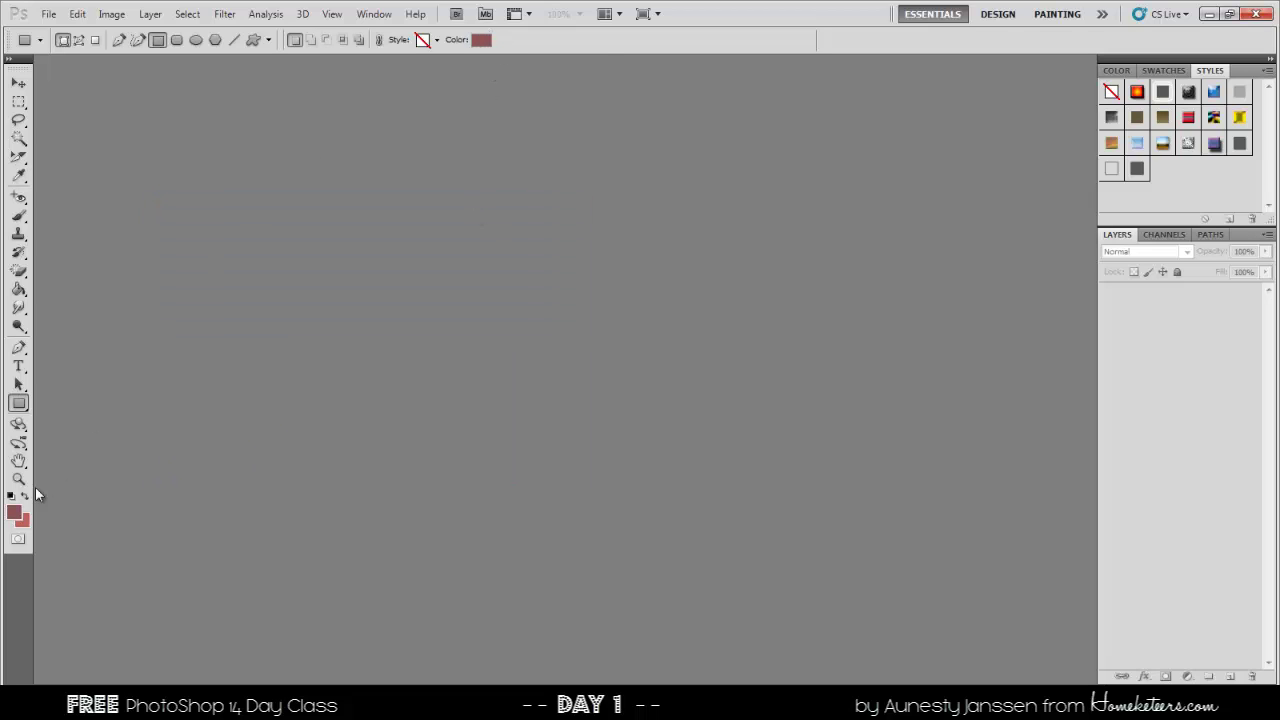
click(14, 513)
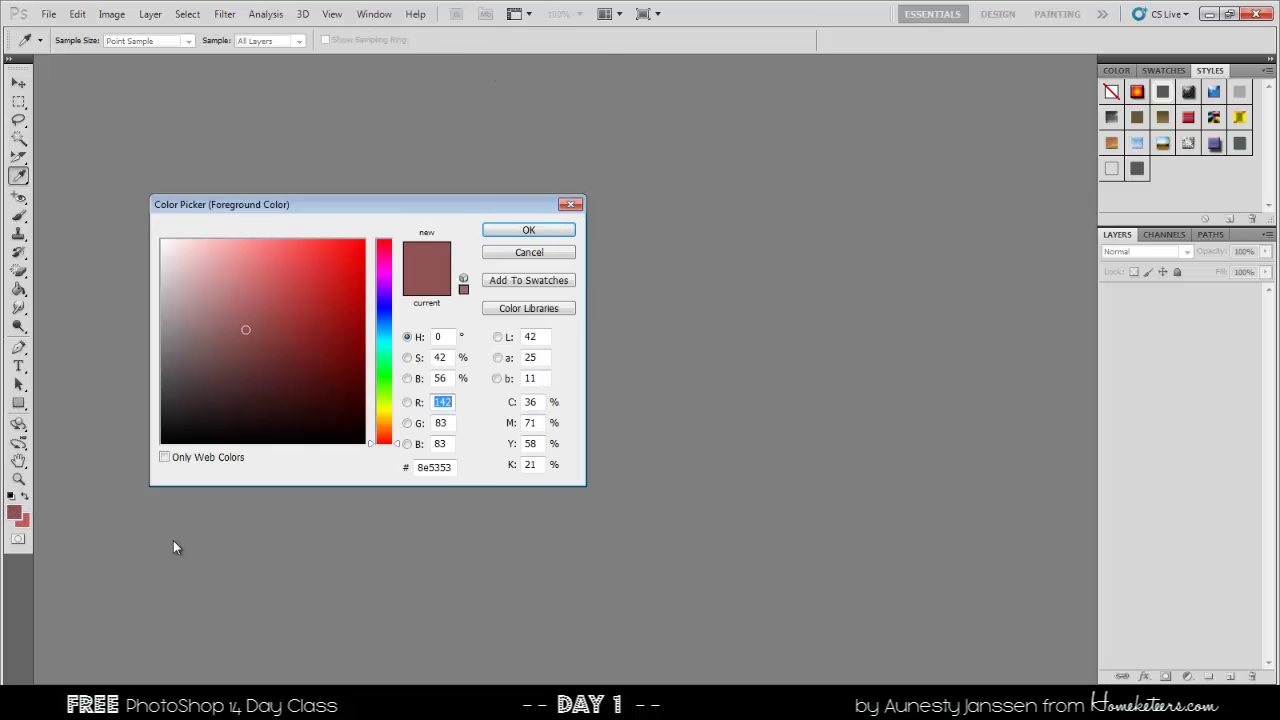
click(166, 442)
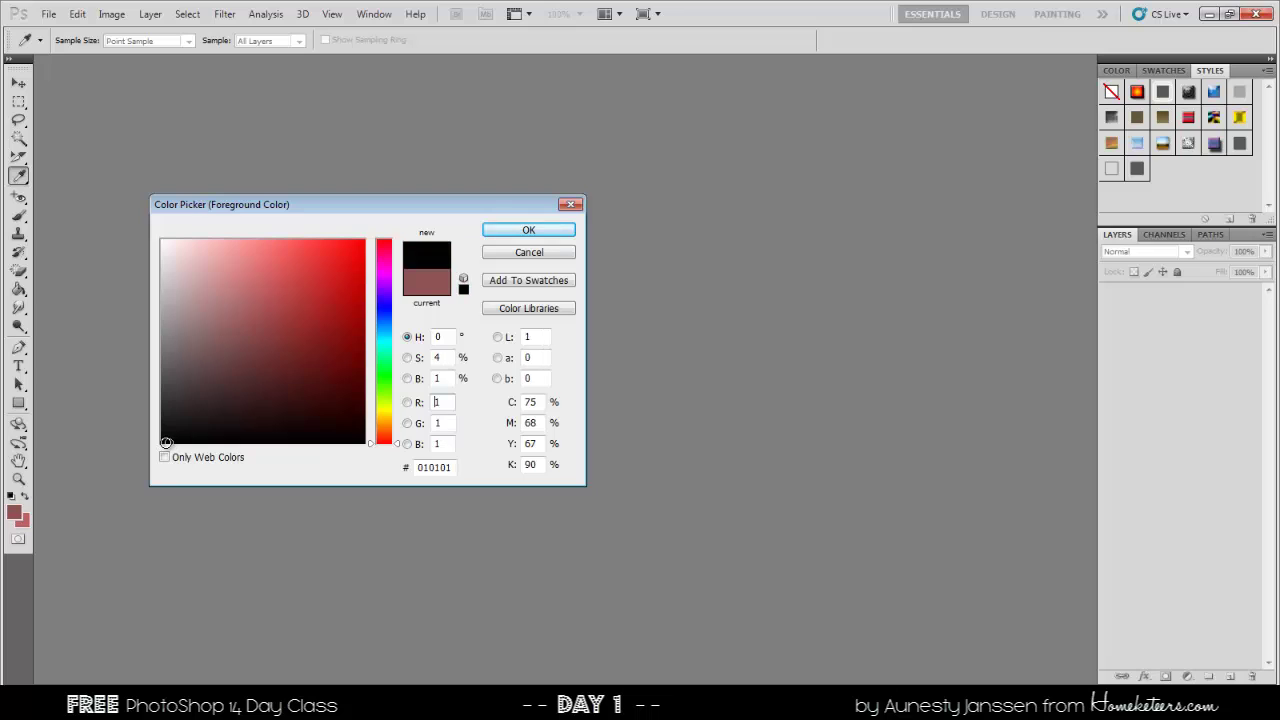
click(524, 231)
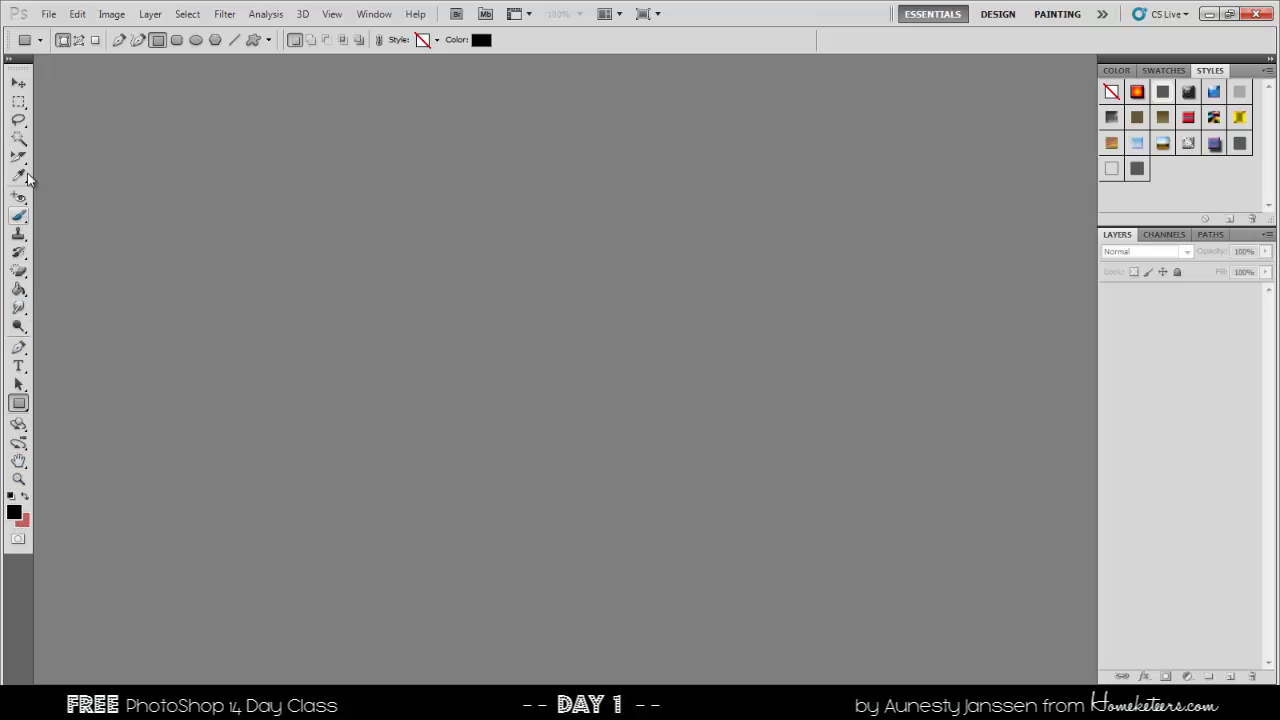
- Switch to the Move tool and bring up the File menu
click(19, 83)
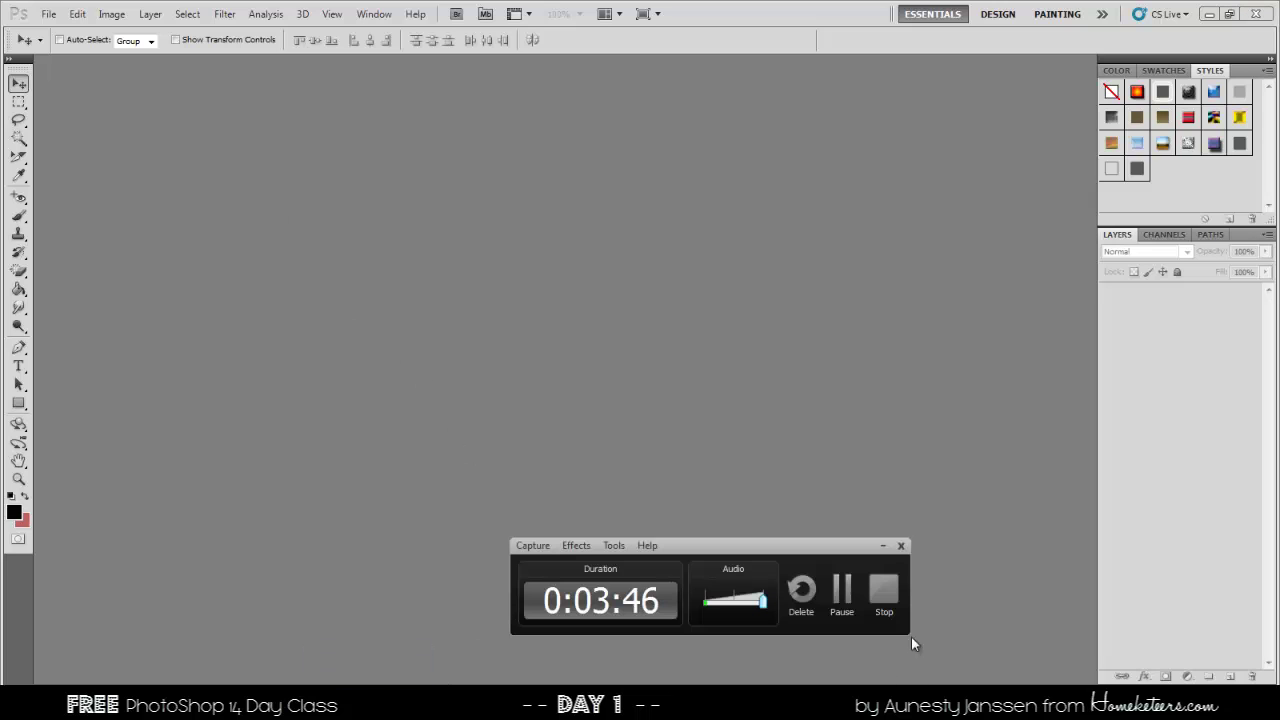
click(882, 598)
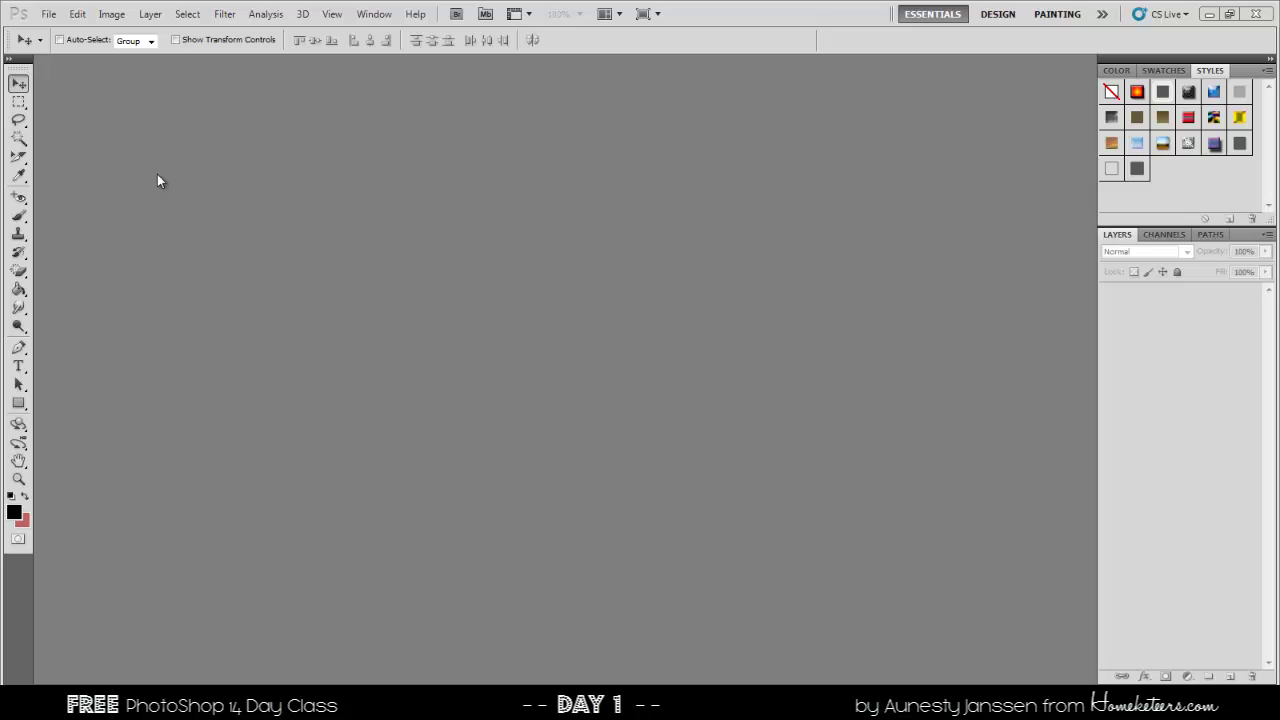
click(50, 17)
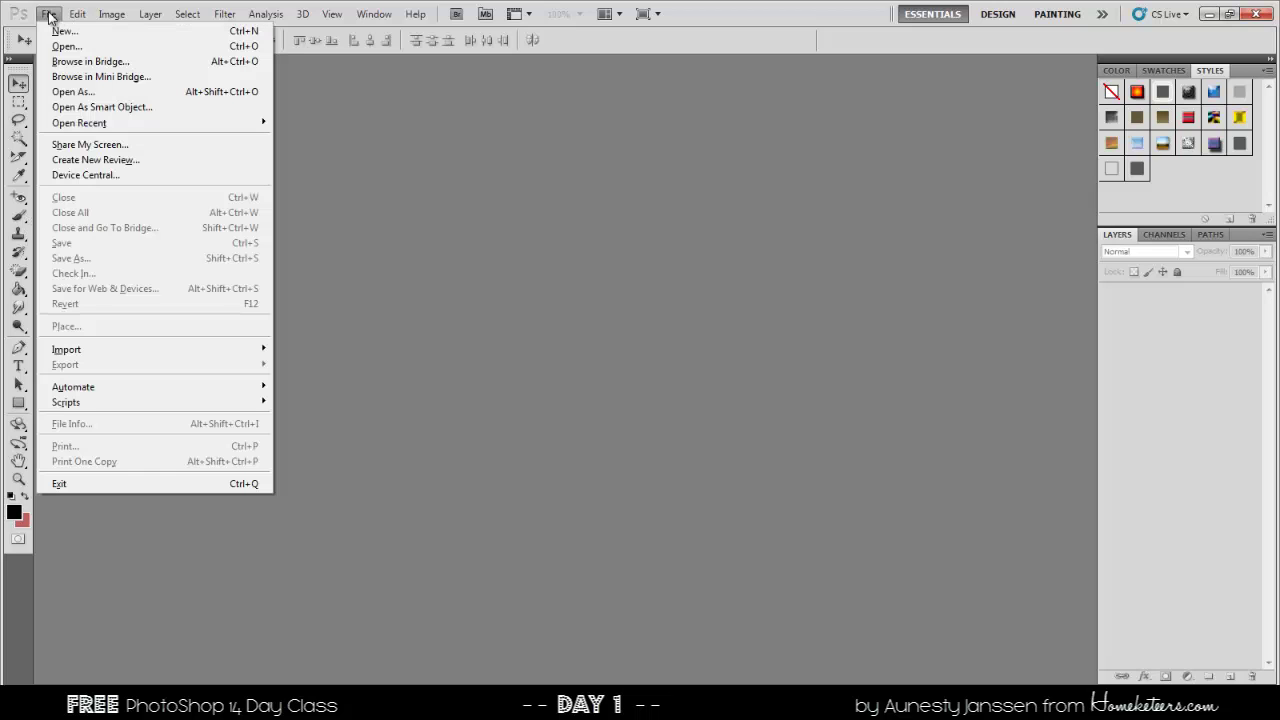
- Create Untitled-1 at 2500 × 2500 pixels, 72 pixels/inch, with Transparent background contents
click(63, 32)
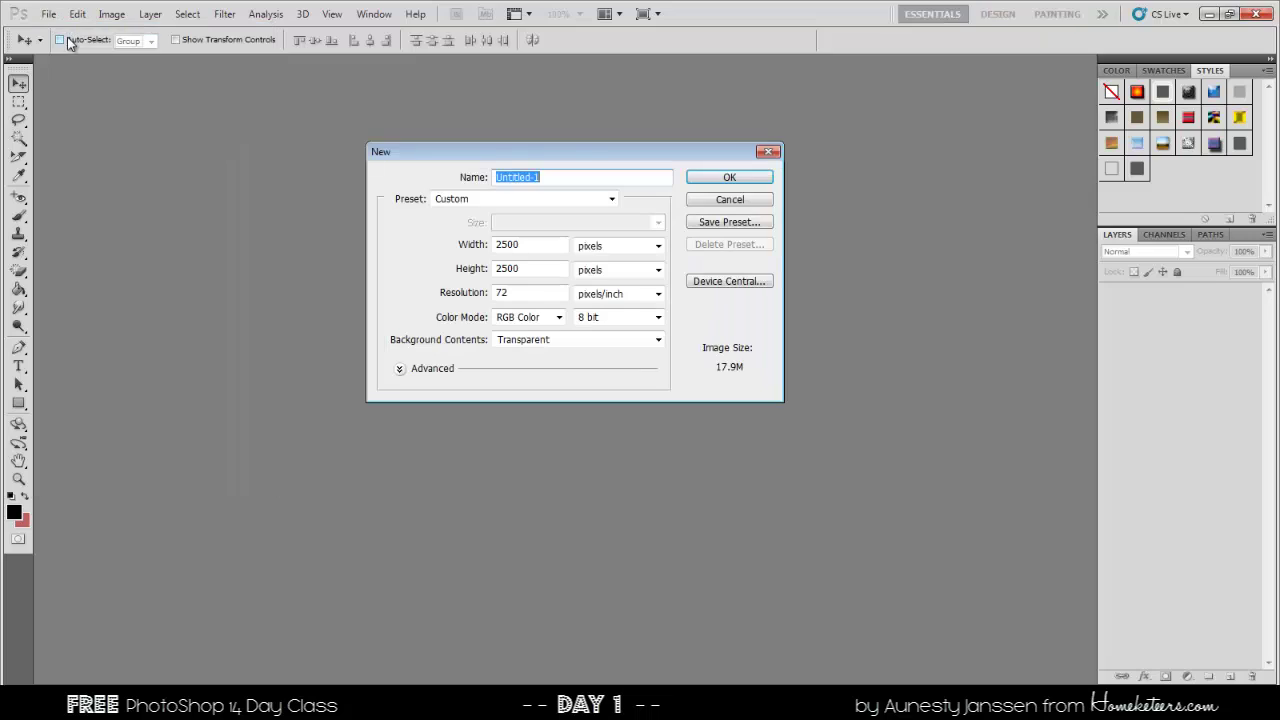
drag(528, 246, 494, 270)
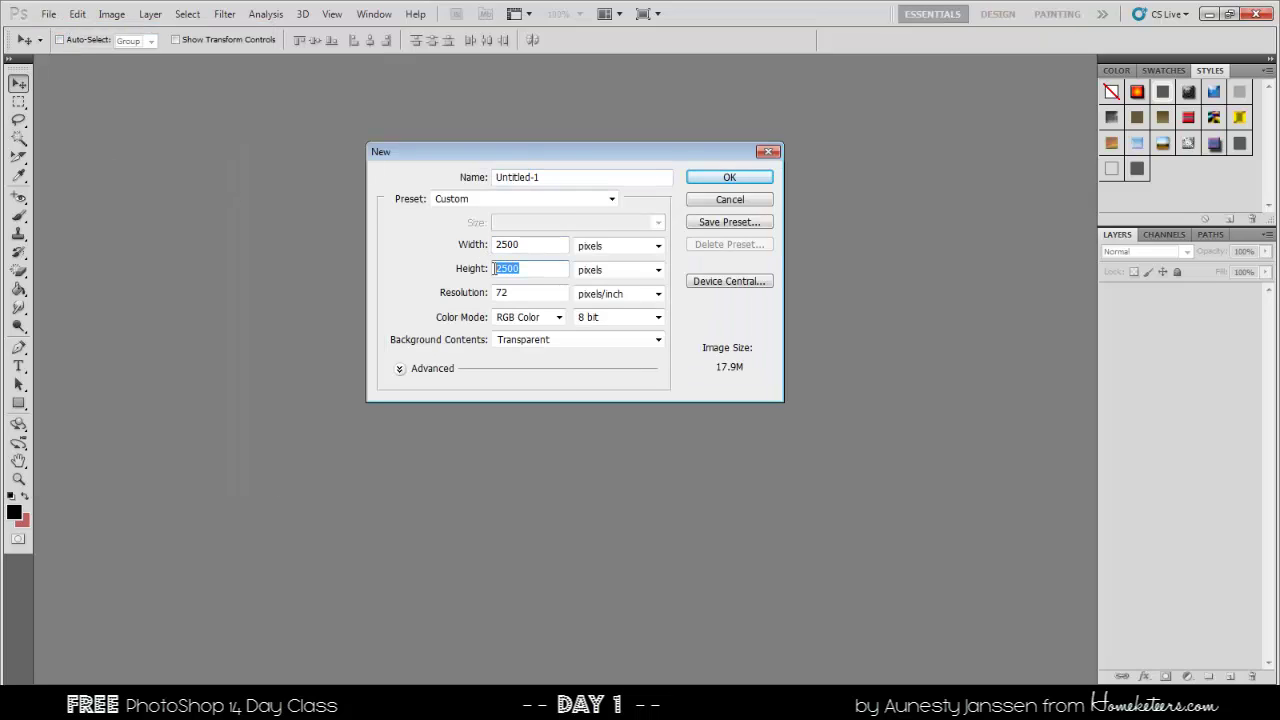
click(645, 248)
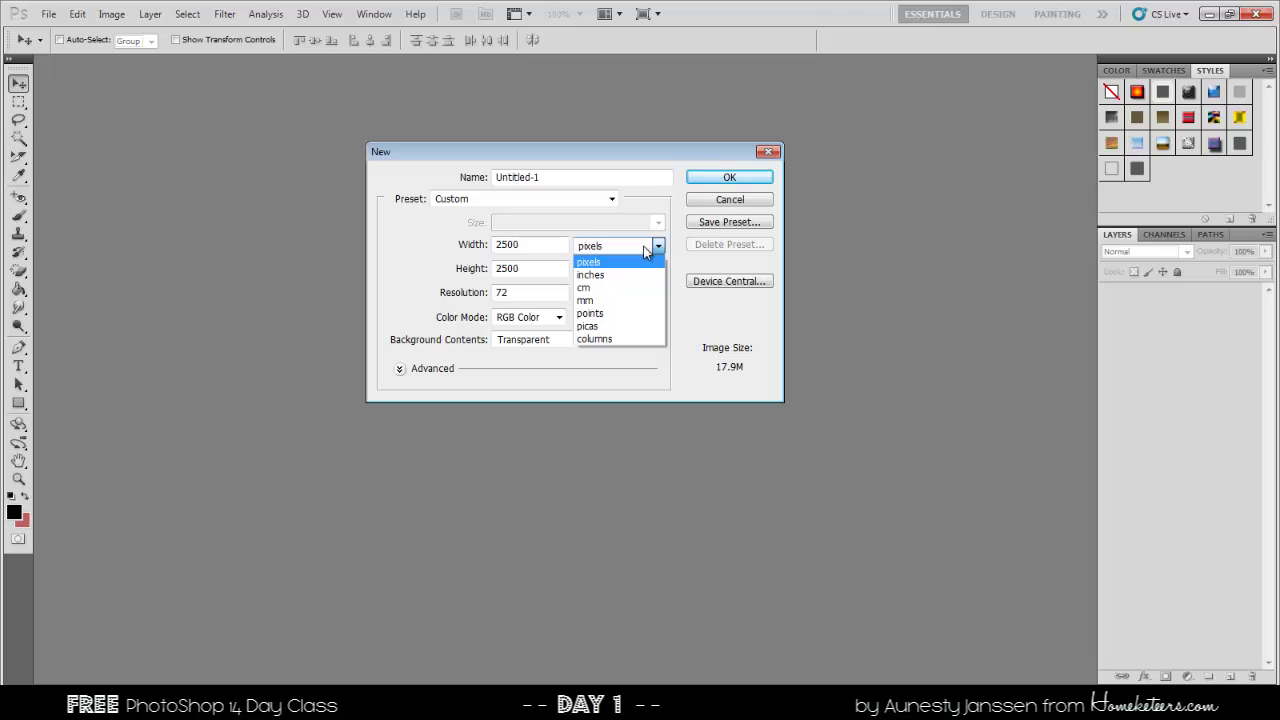
click(645, 250)
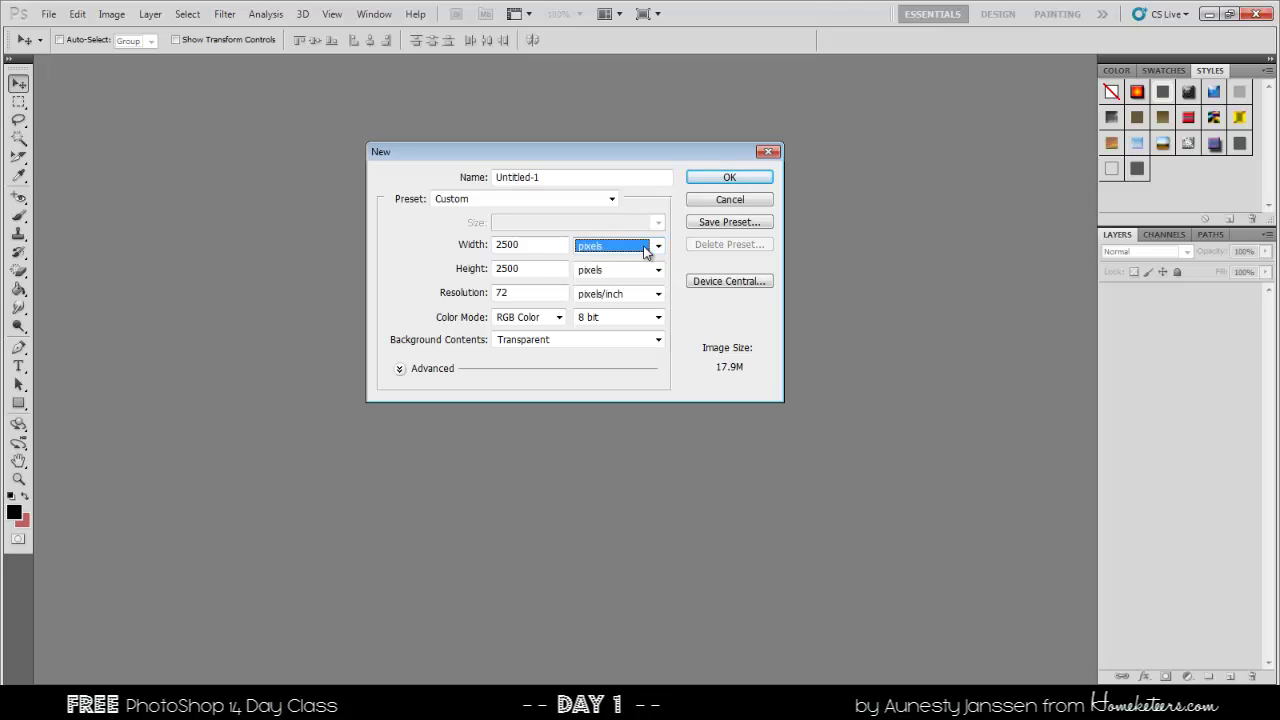
click(545, 341)
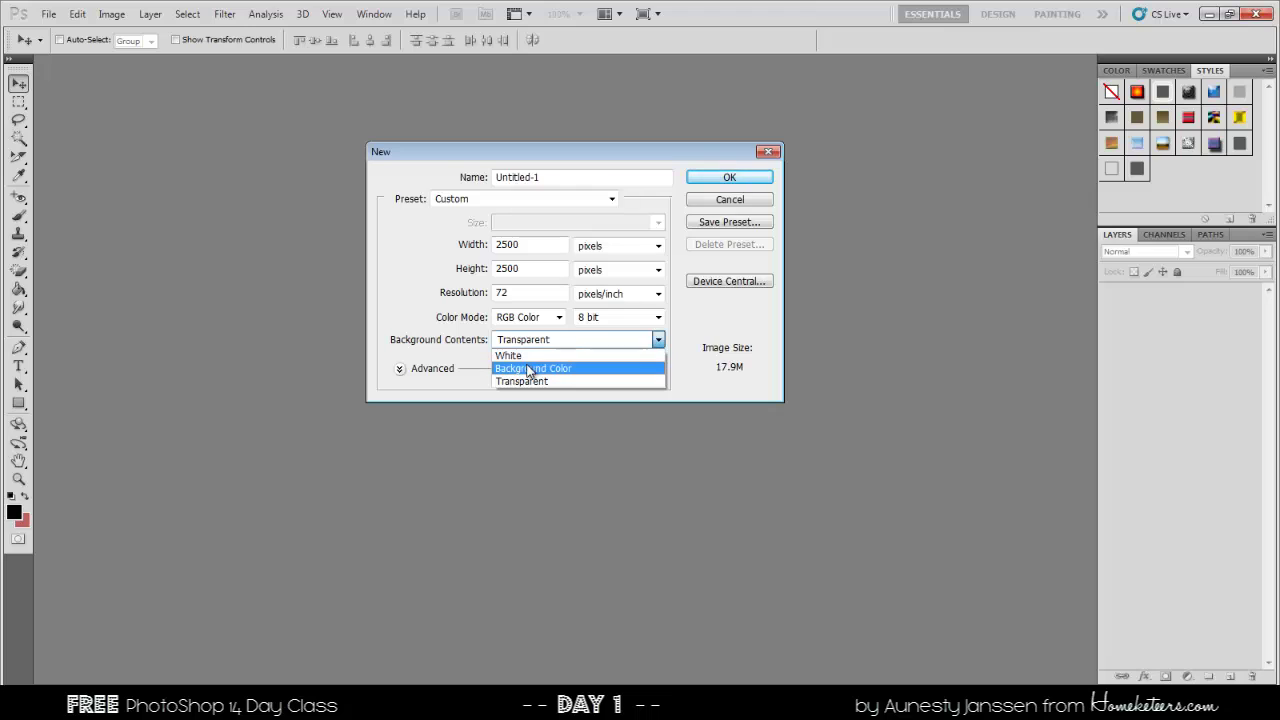
key(Up)
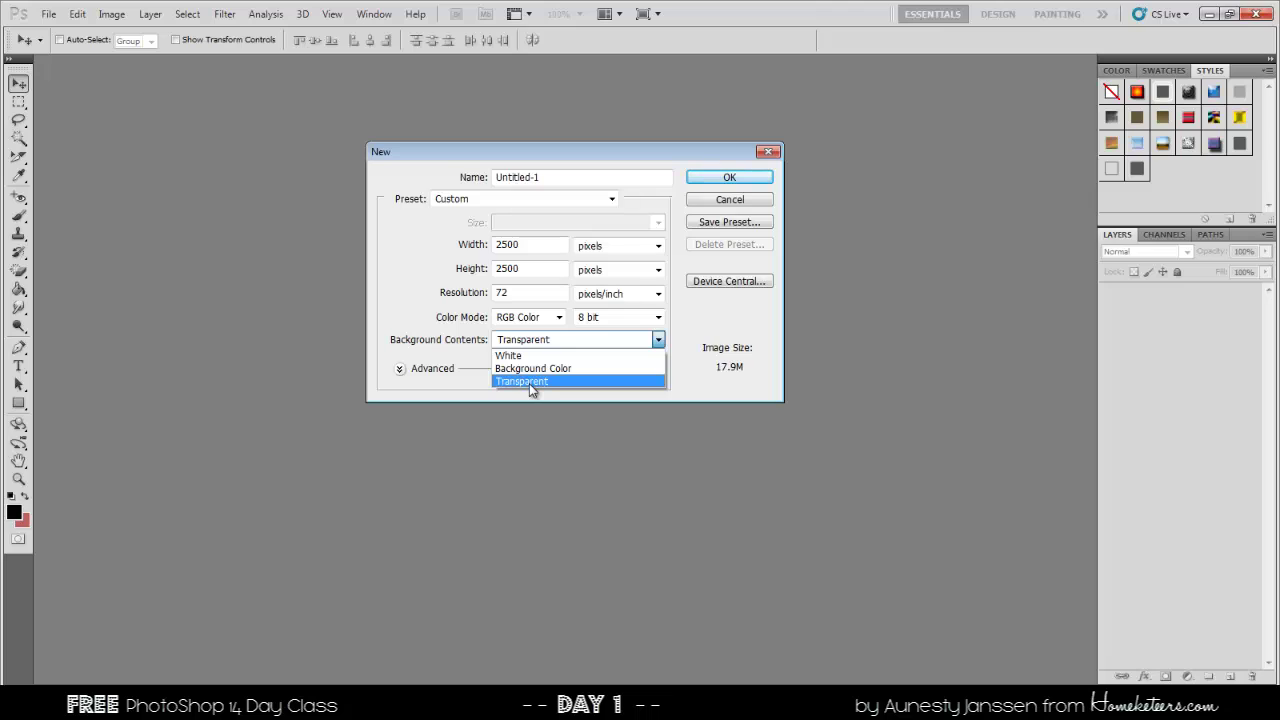
click(529, 383)
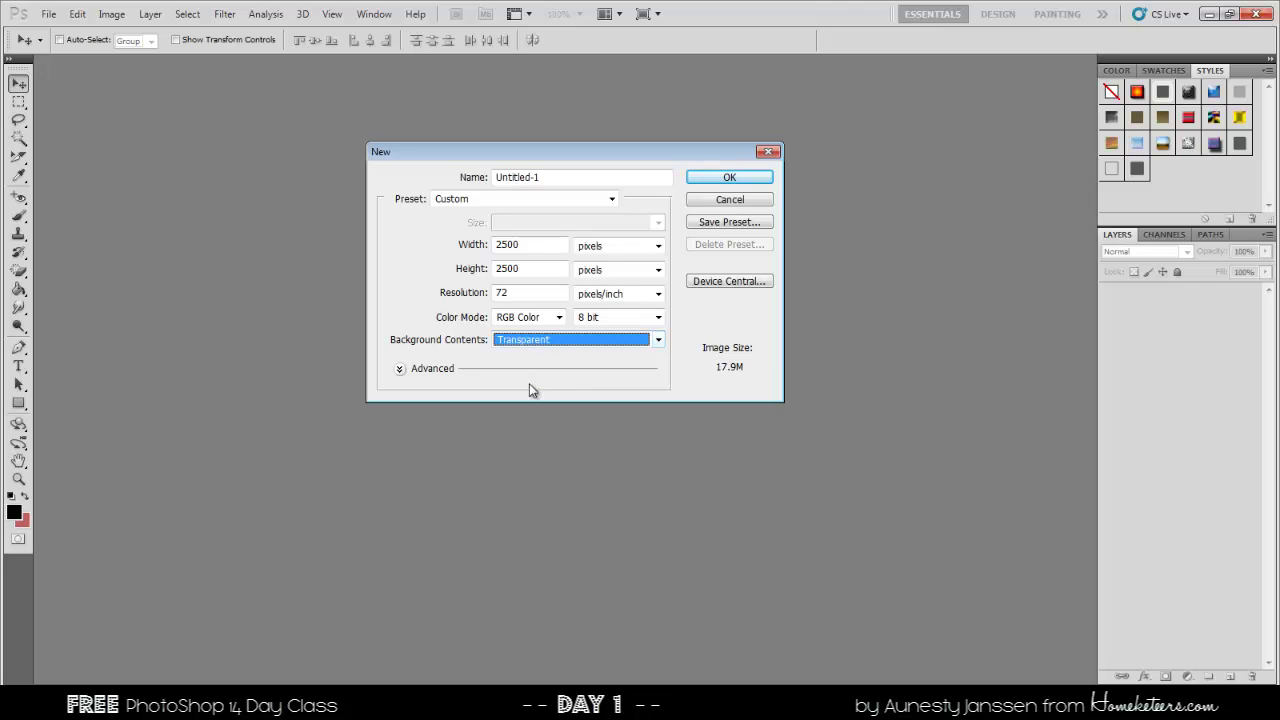
click(731, 178)
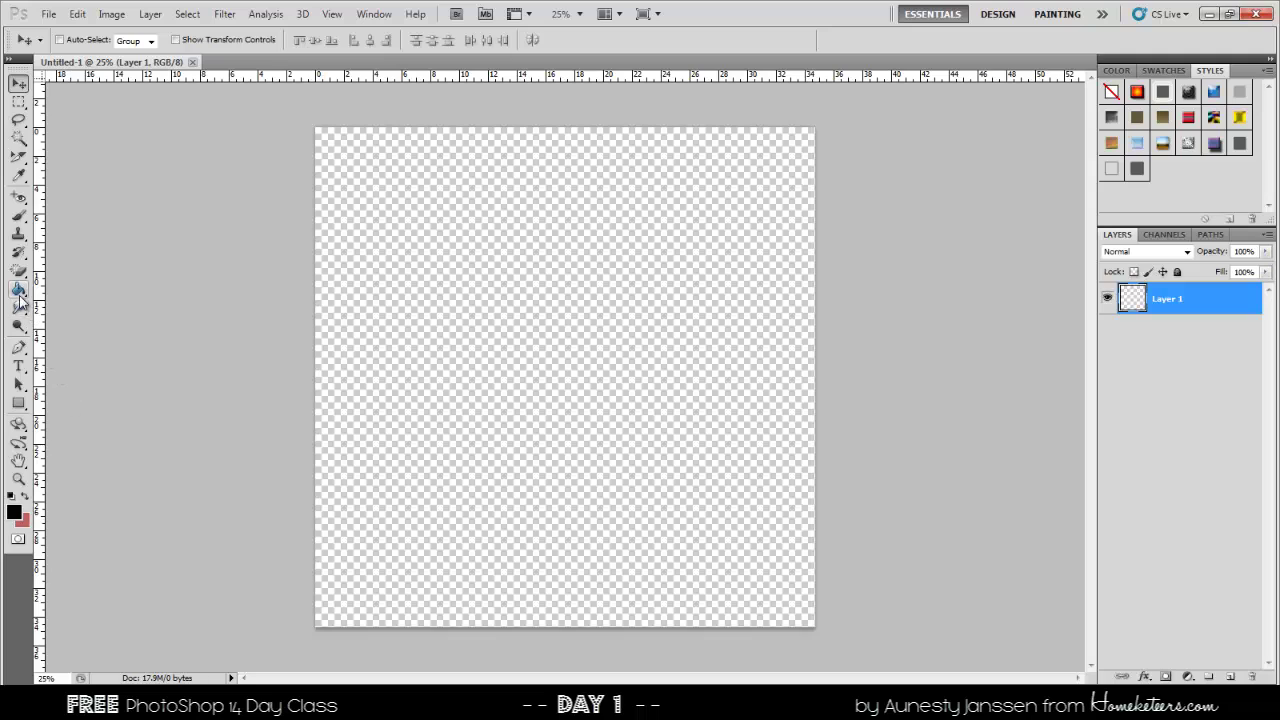
- Fill Layer 1 solid black with the Paint Bucket, then add an empty Layer 2
click(18, 290)
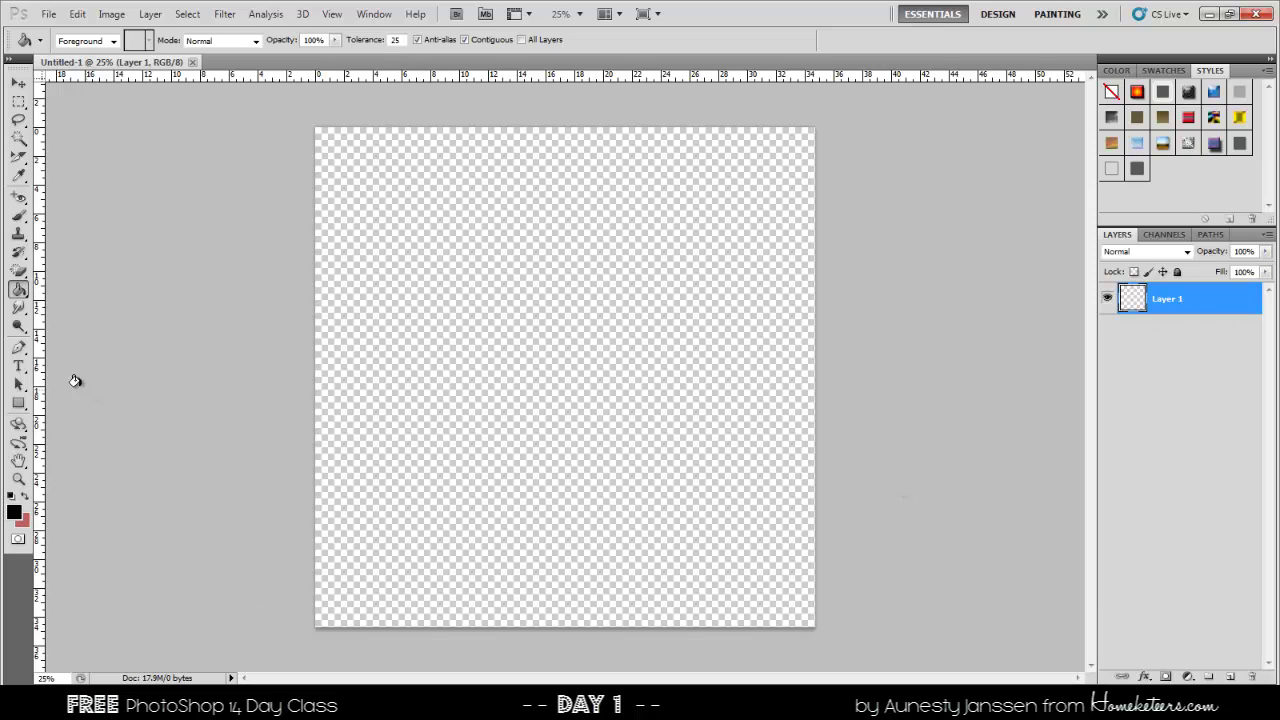
click(494, 253)
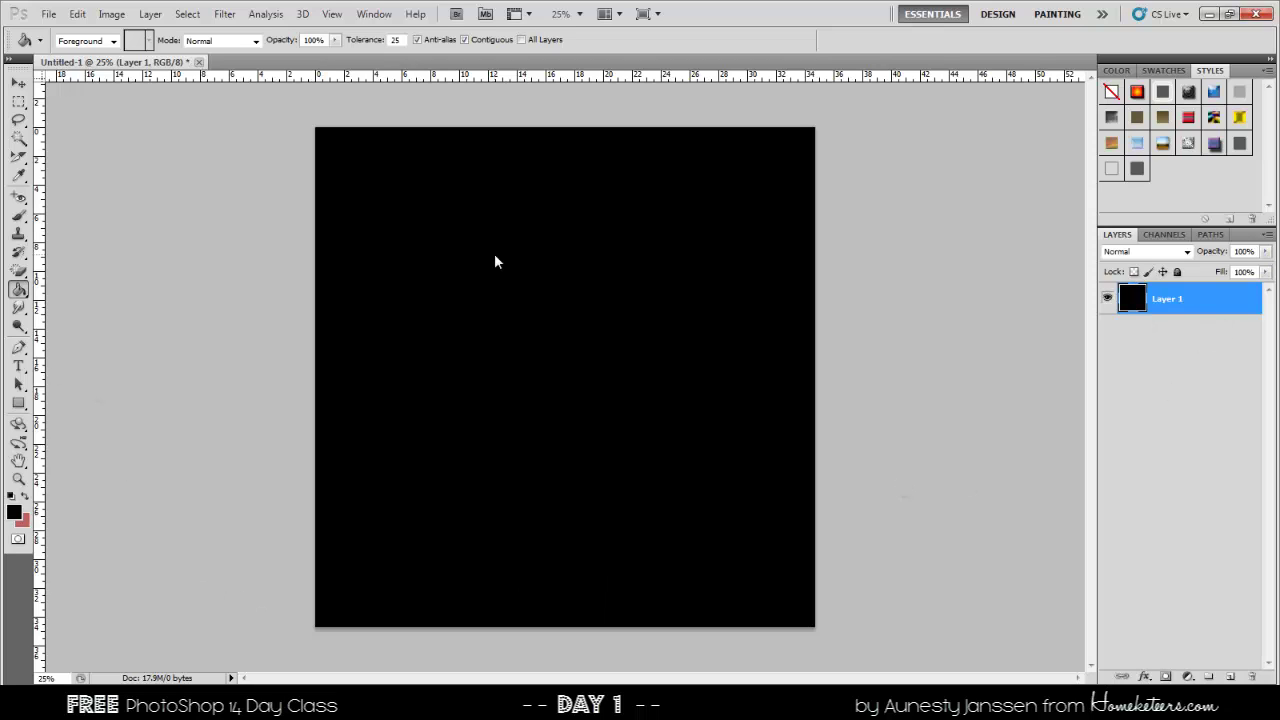
click(19, 82)
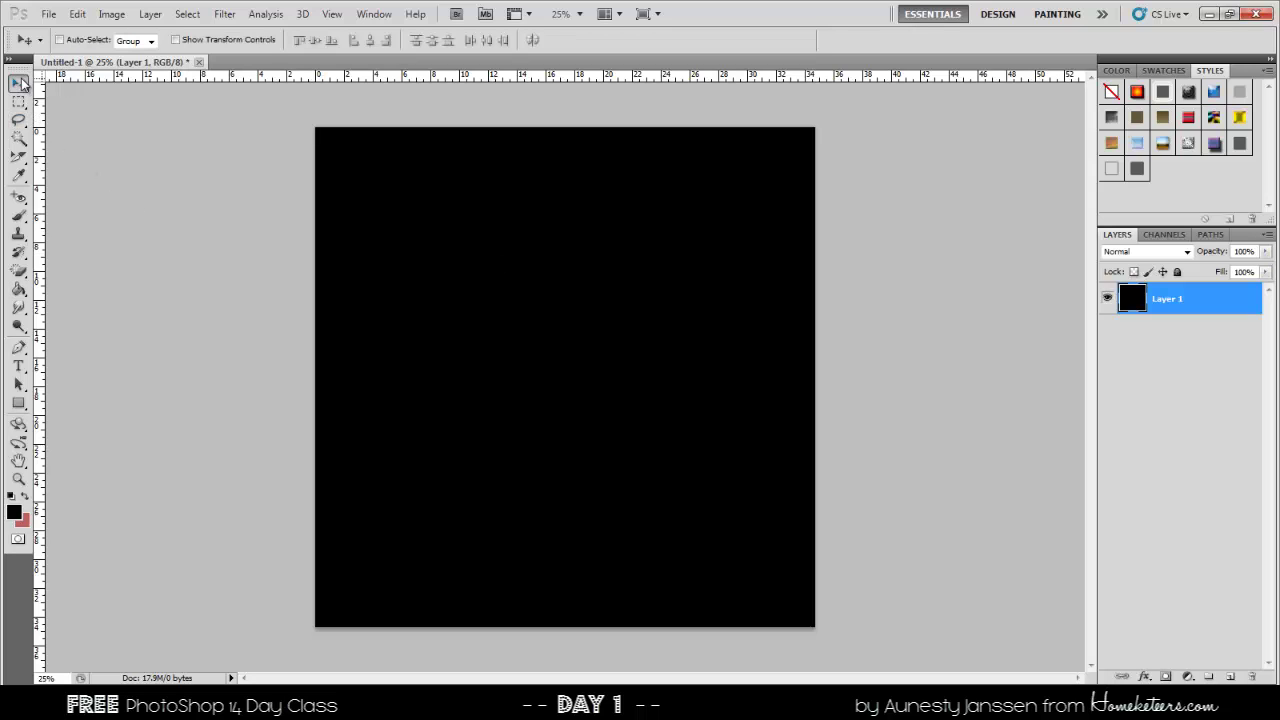
click(1230, 677)
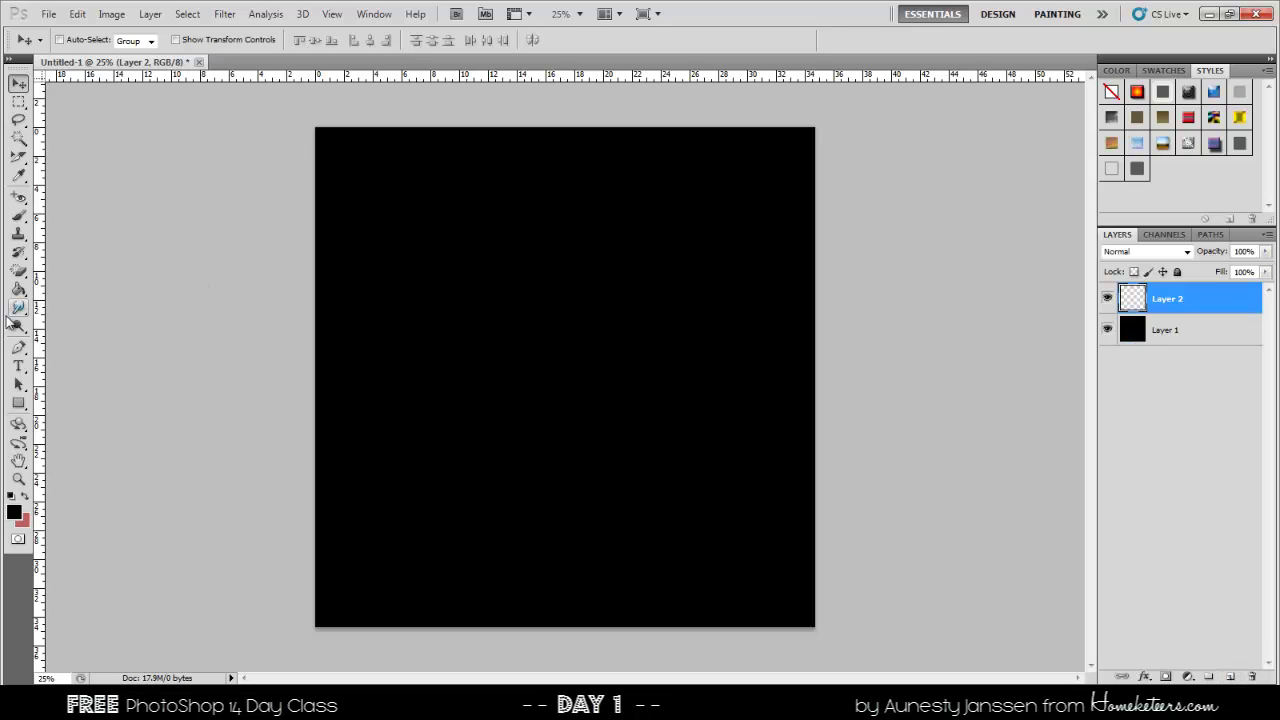
- Select the Brush tool and set the foreground colour to white (ffffff)
click(19, 216)
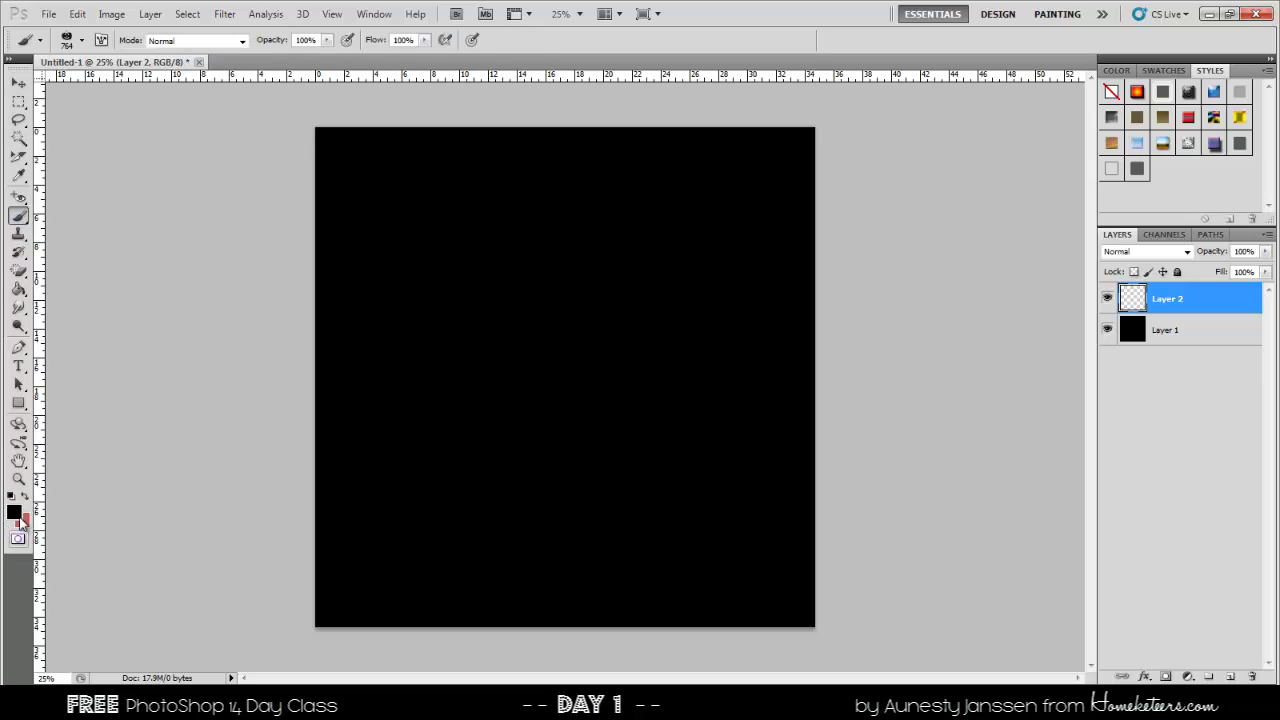
click(17, 514)
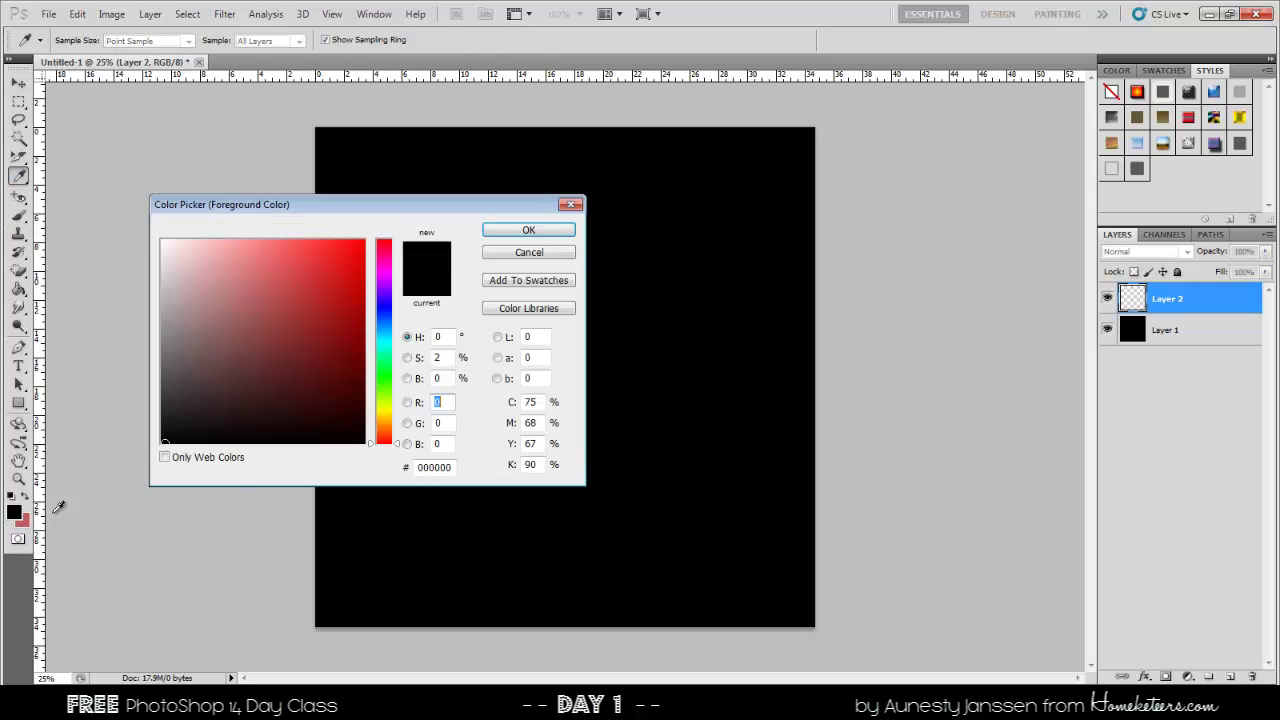
double_click(440, 467)
text(ffffff)
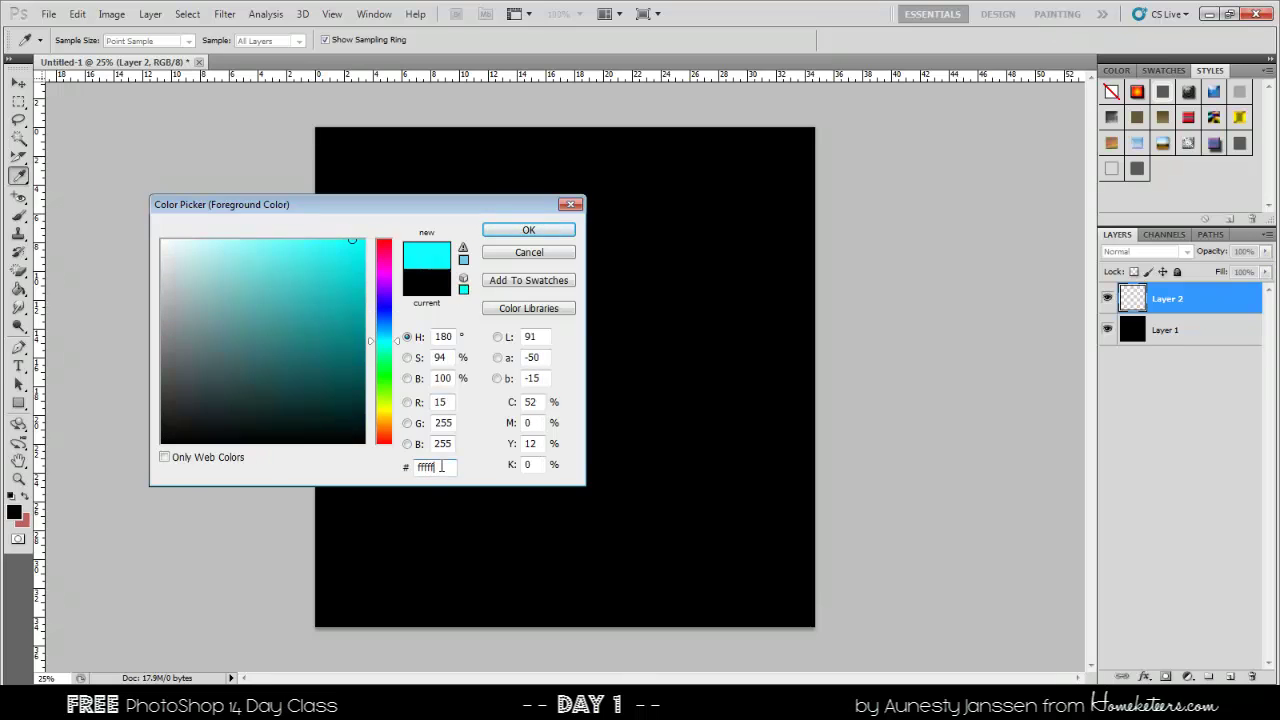
click(522, 231)
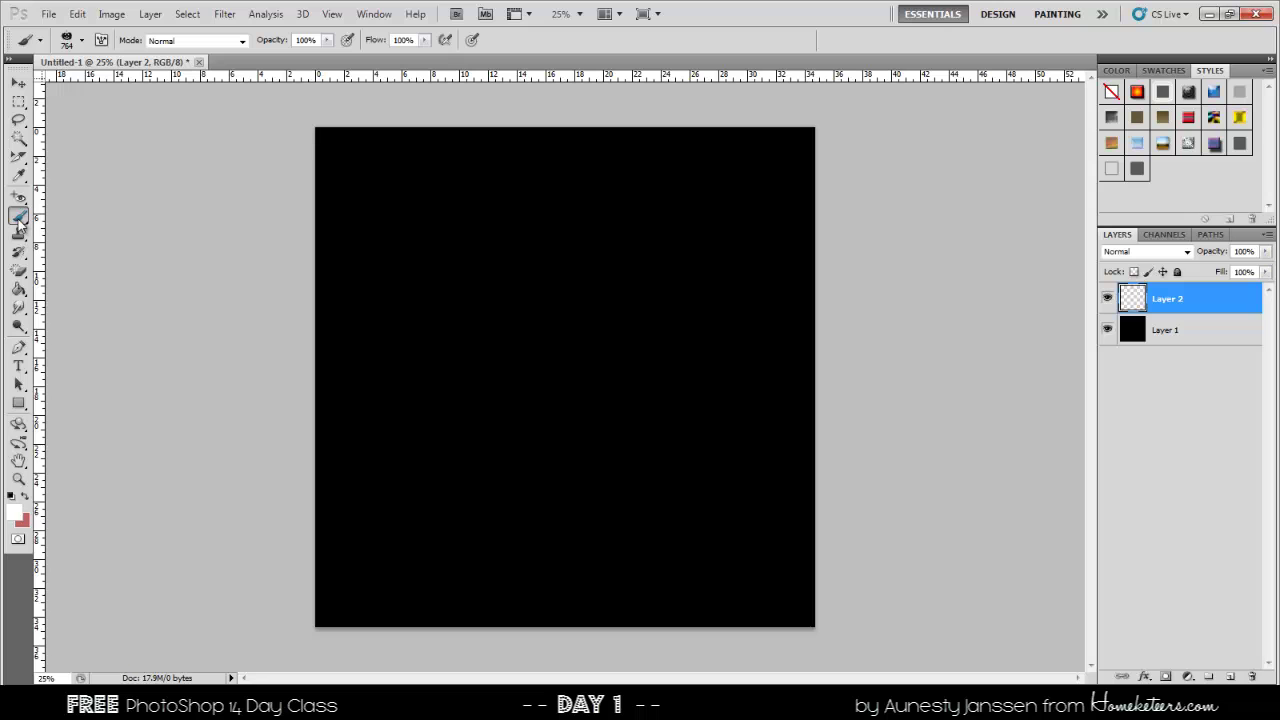
- Choose the first soft round brush from the Brush Preset picker
click(83, 41)
drag(414, 290, 416, 172)
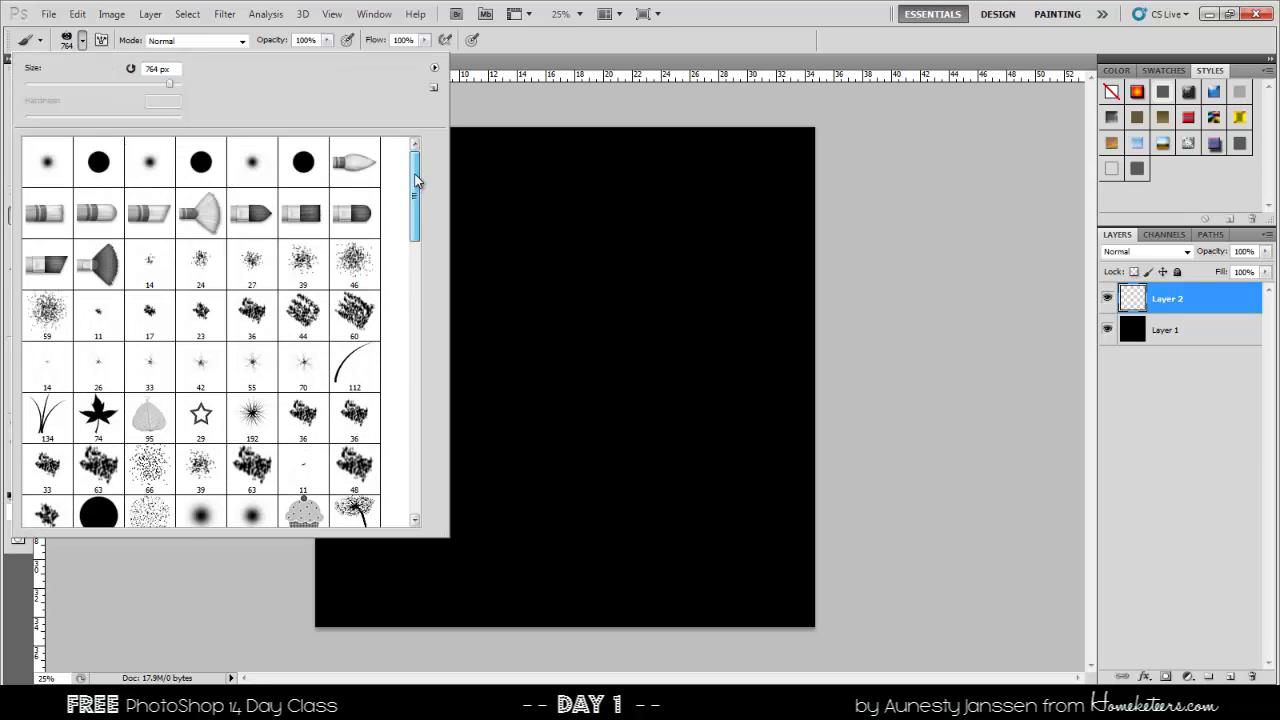
click(56, 165)
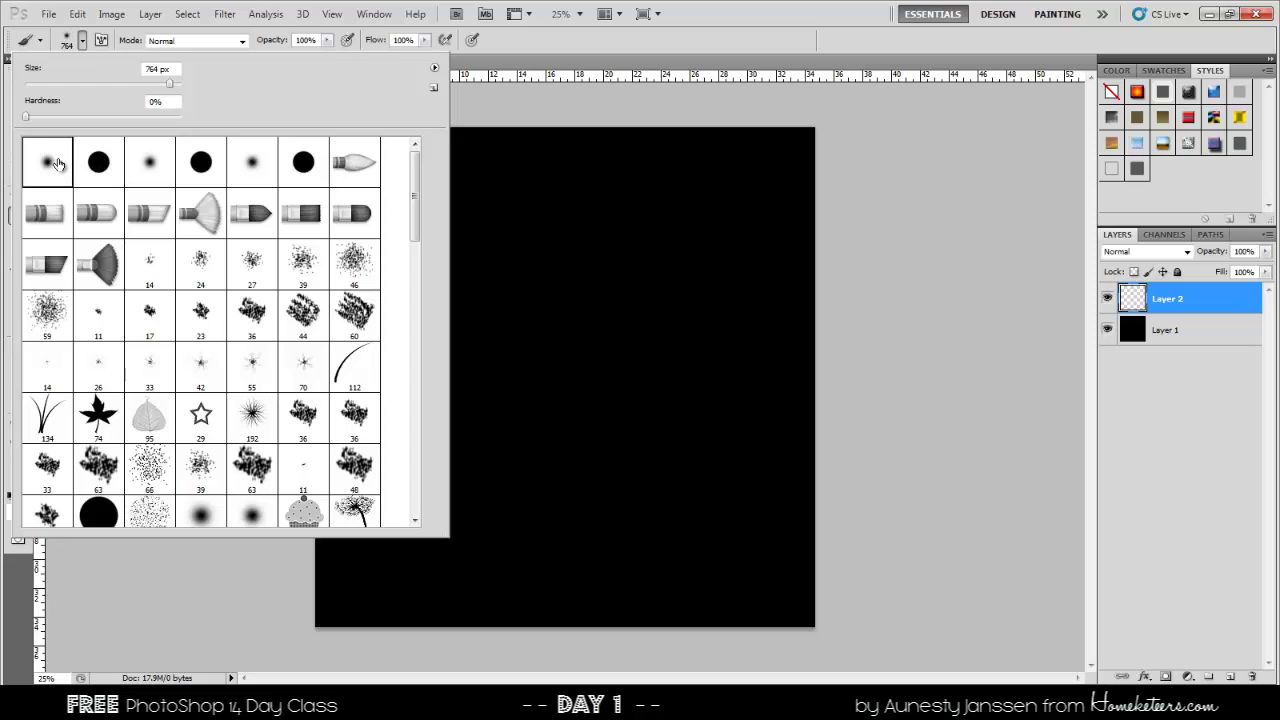
click(737, 9)
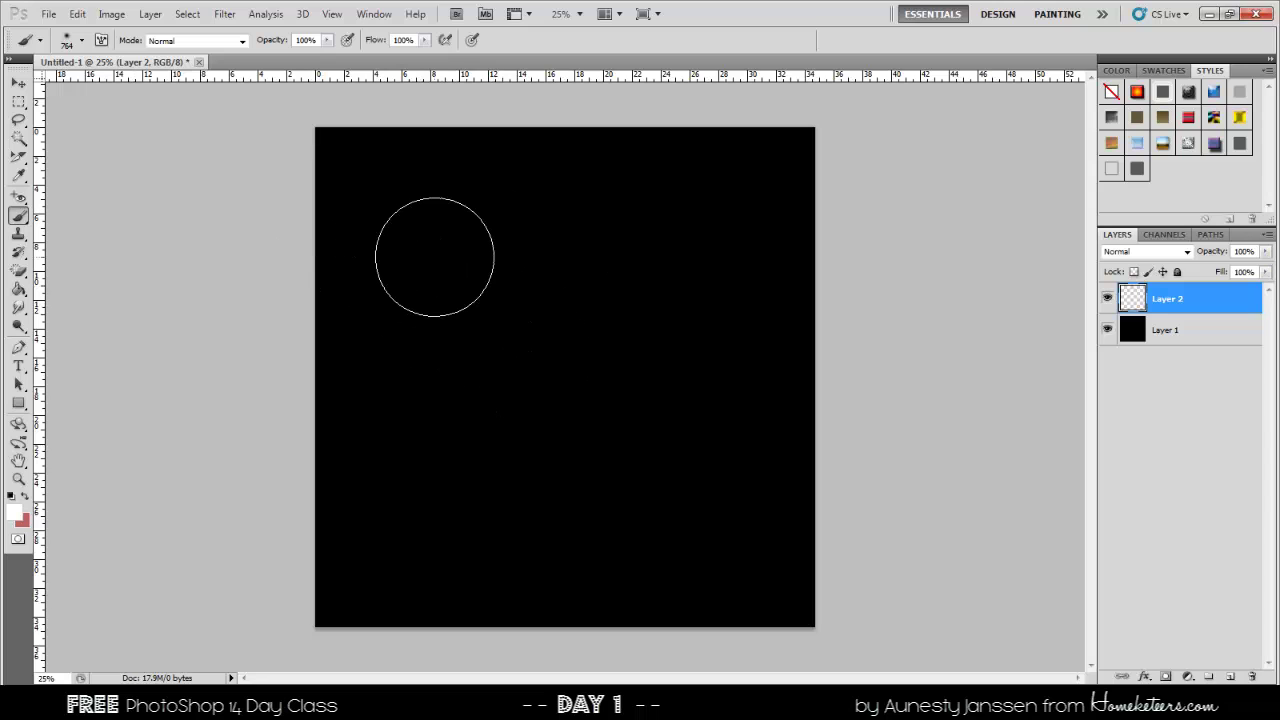
- Scroll through the brush presets again, then minimize Photoshop to reveal Firefox
click(82, 40)
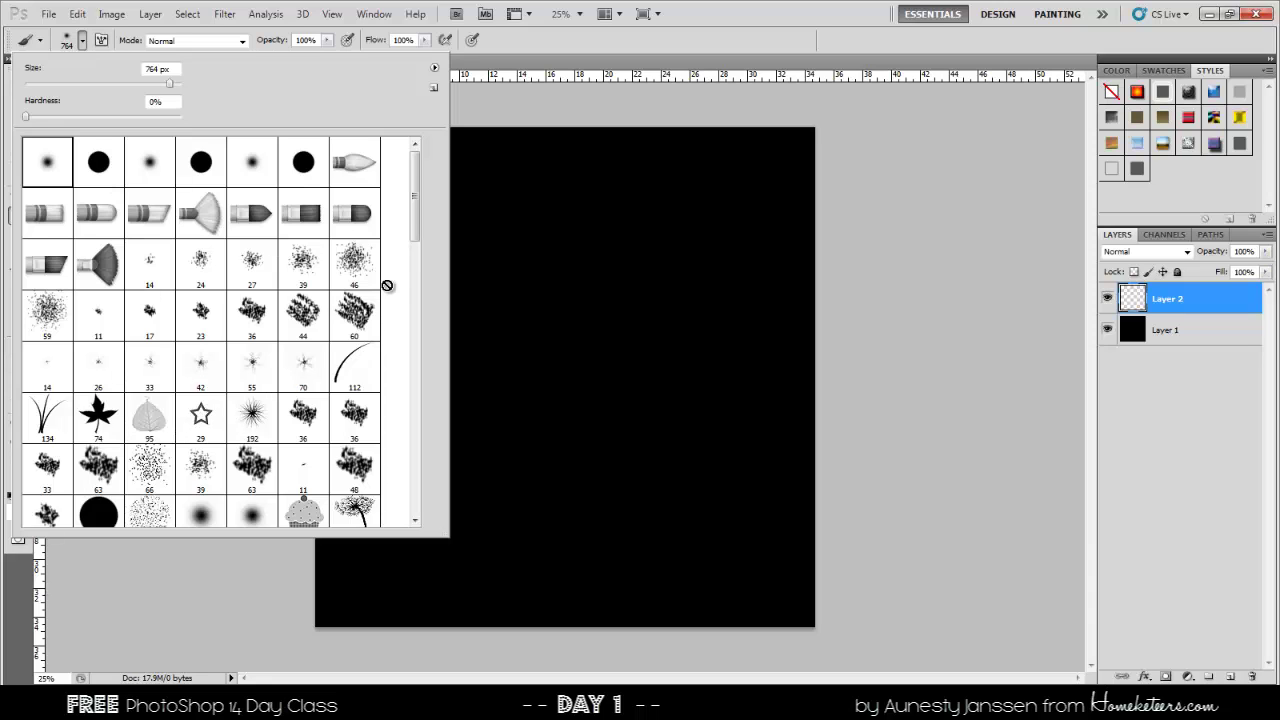
mouse_move(415, 172)
mouse_down()
mouse_move(438, 288)
mouse_move(416, 468)
mouse_move(413, 162)
mouse_move(402, 162)
mouse_up()
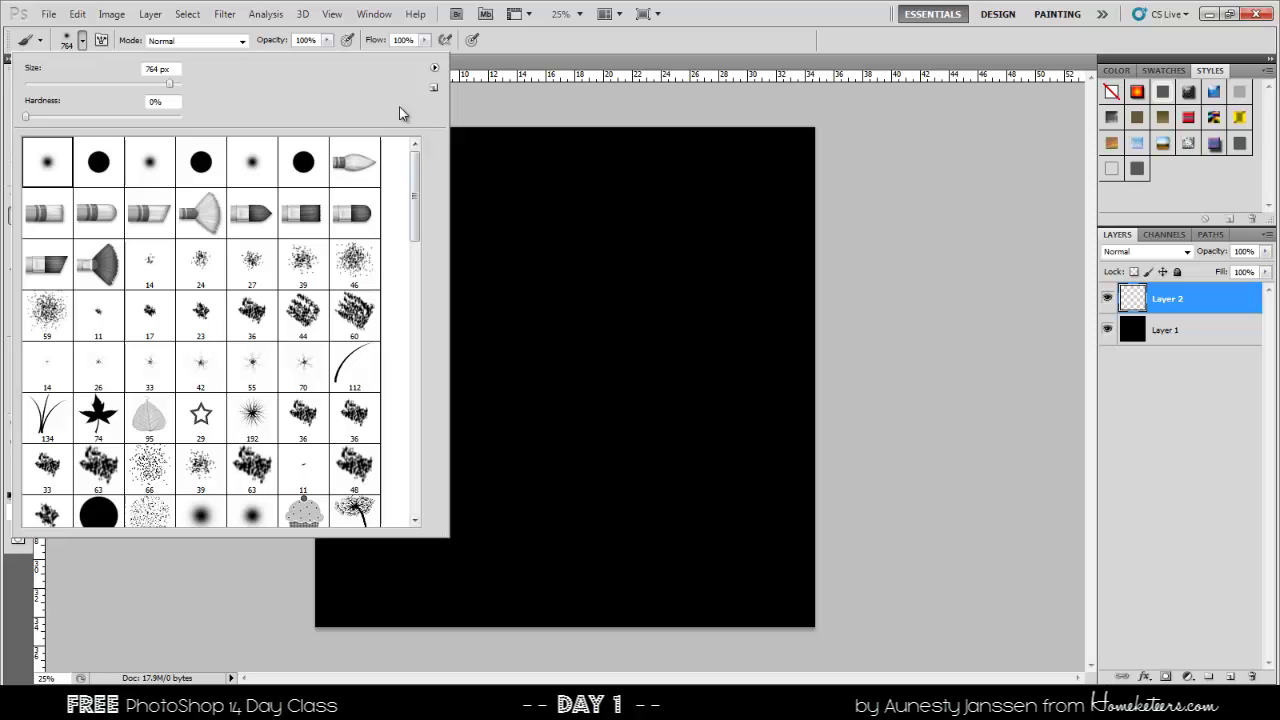
click(725, 11)
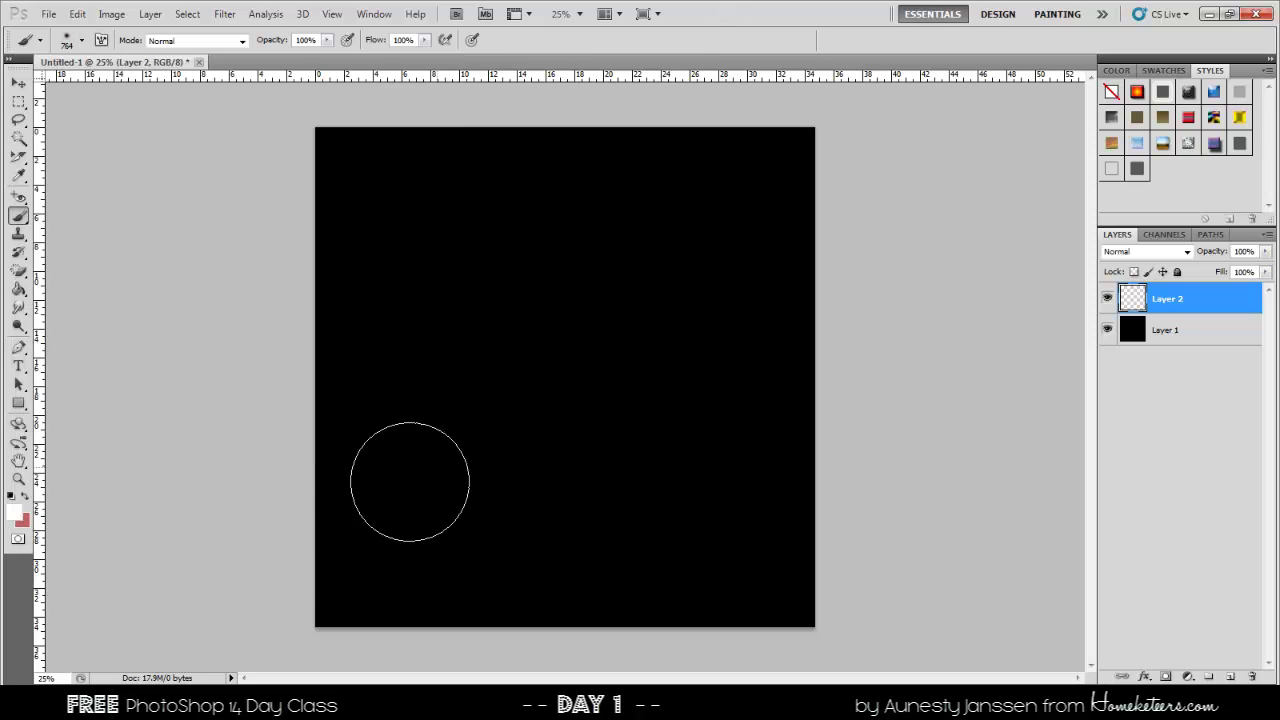
click(1210, 14)
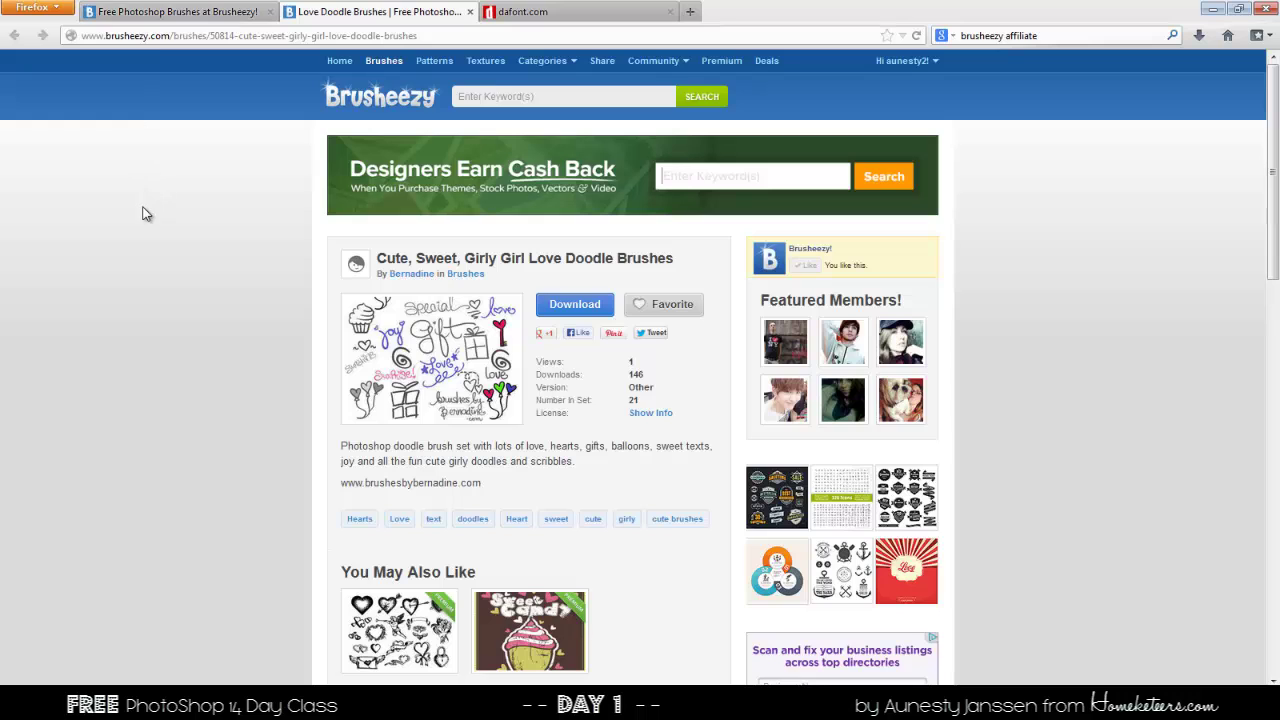
- Open the Love Doodle Brushes page from Brusheezy's Brushes listing and view its enlarged preview
click(165, 11)
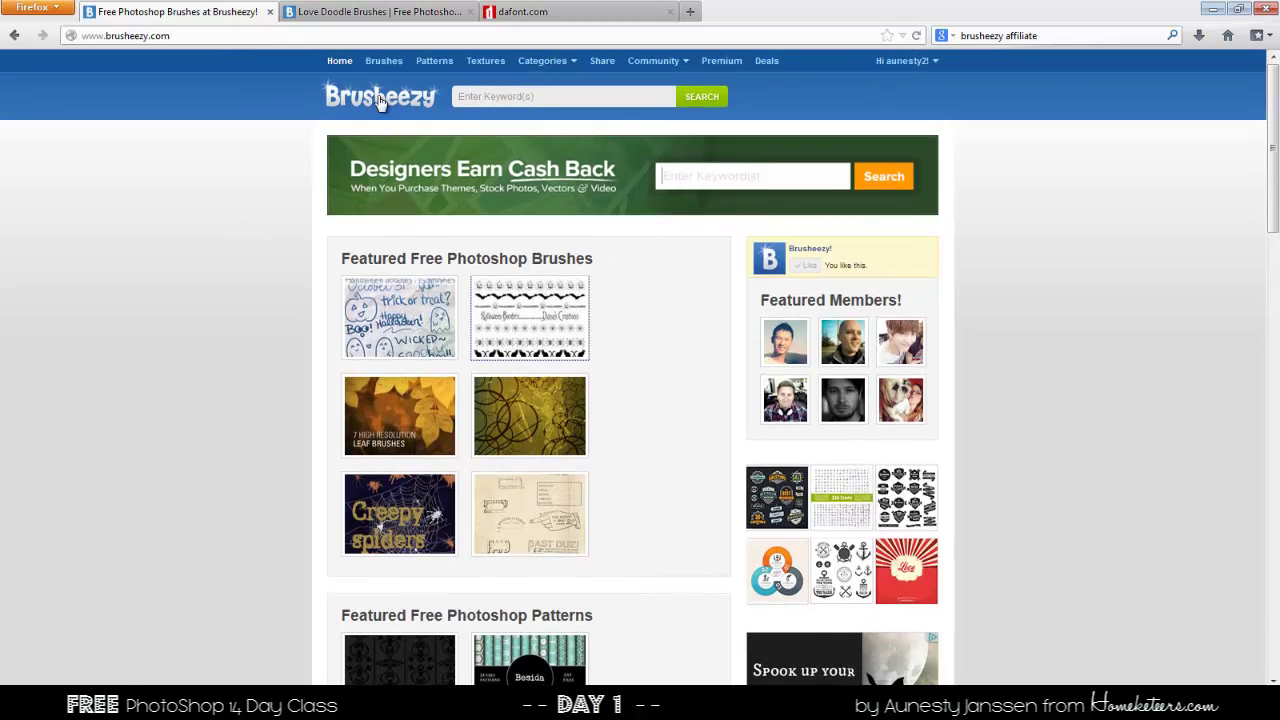
click(380, 61)
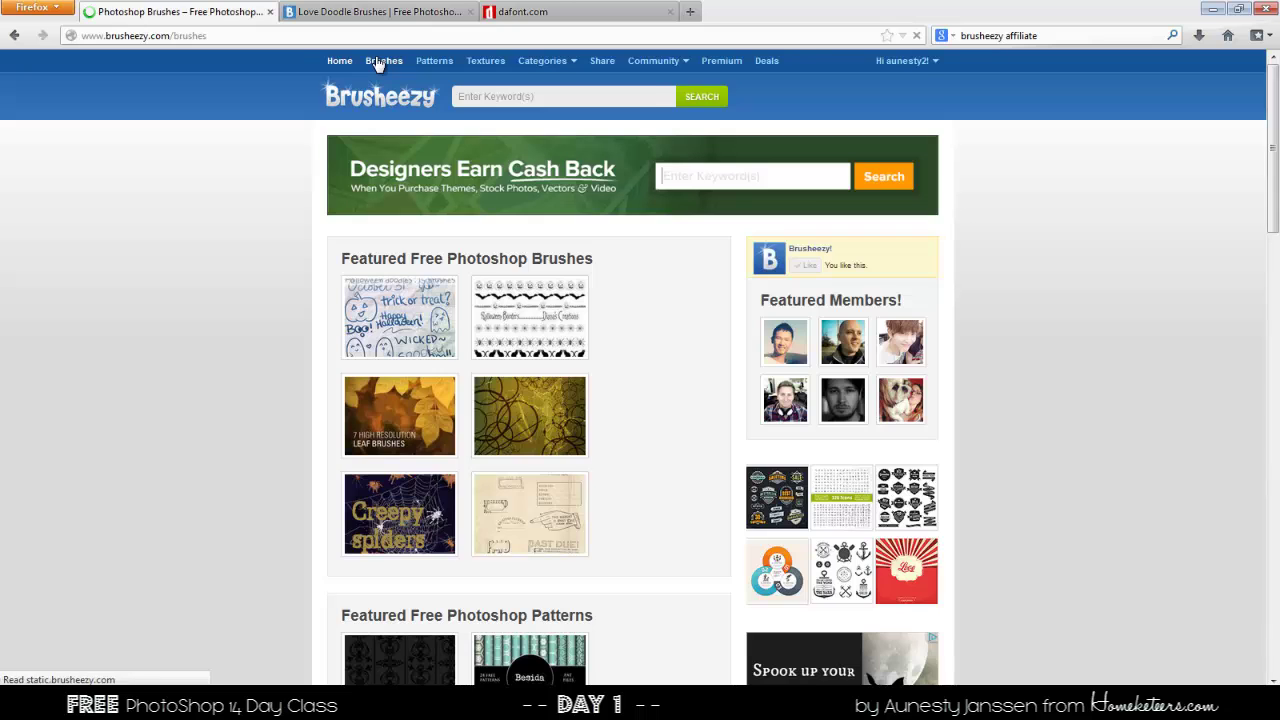
scroll(676, 533, down, 3)
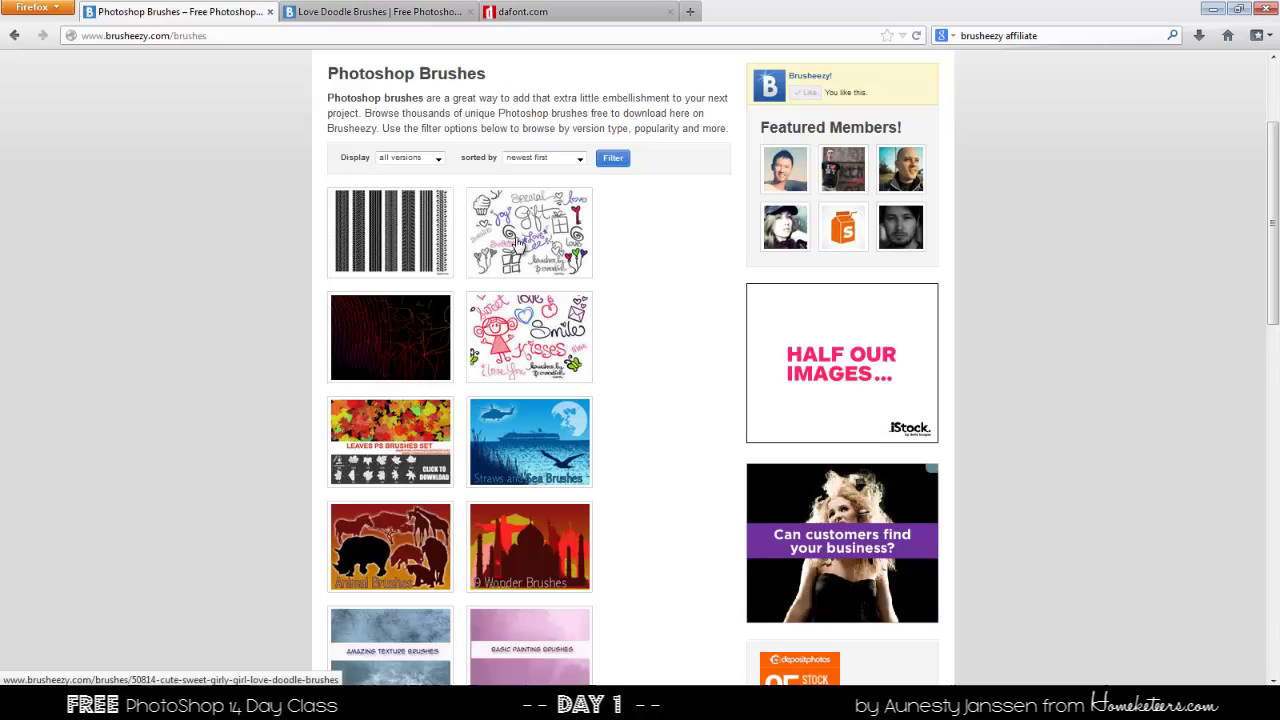
click(517, 242)
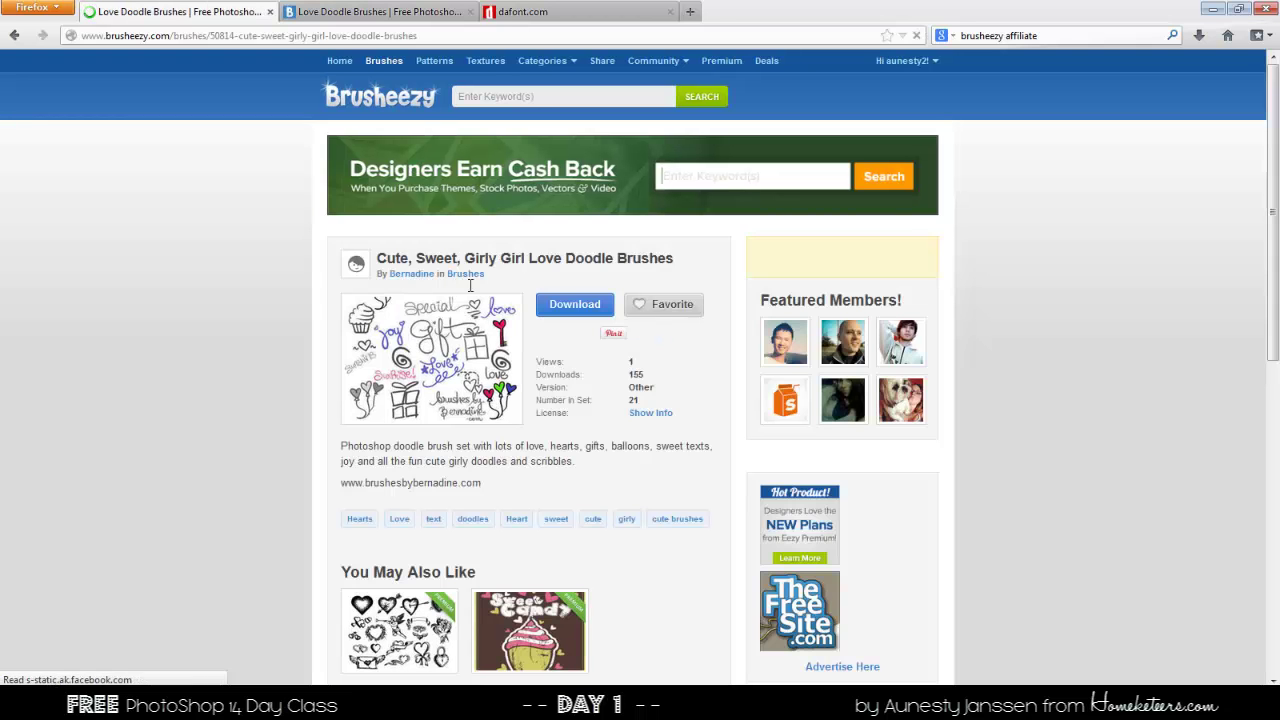
click(423, 332)
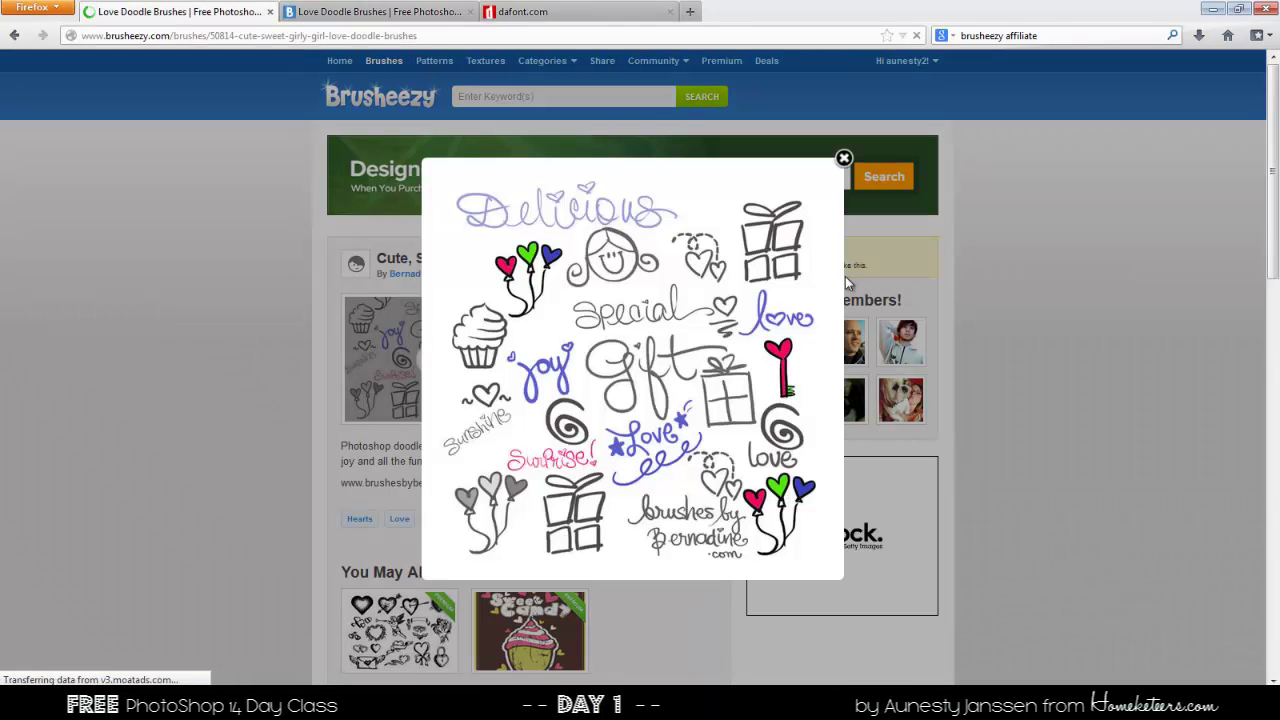
click(427, 390)
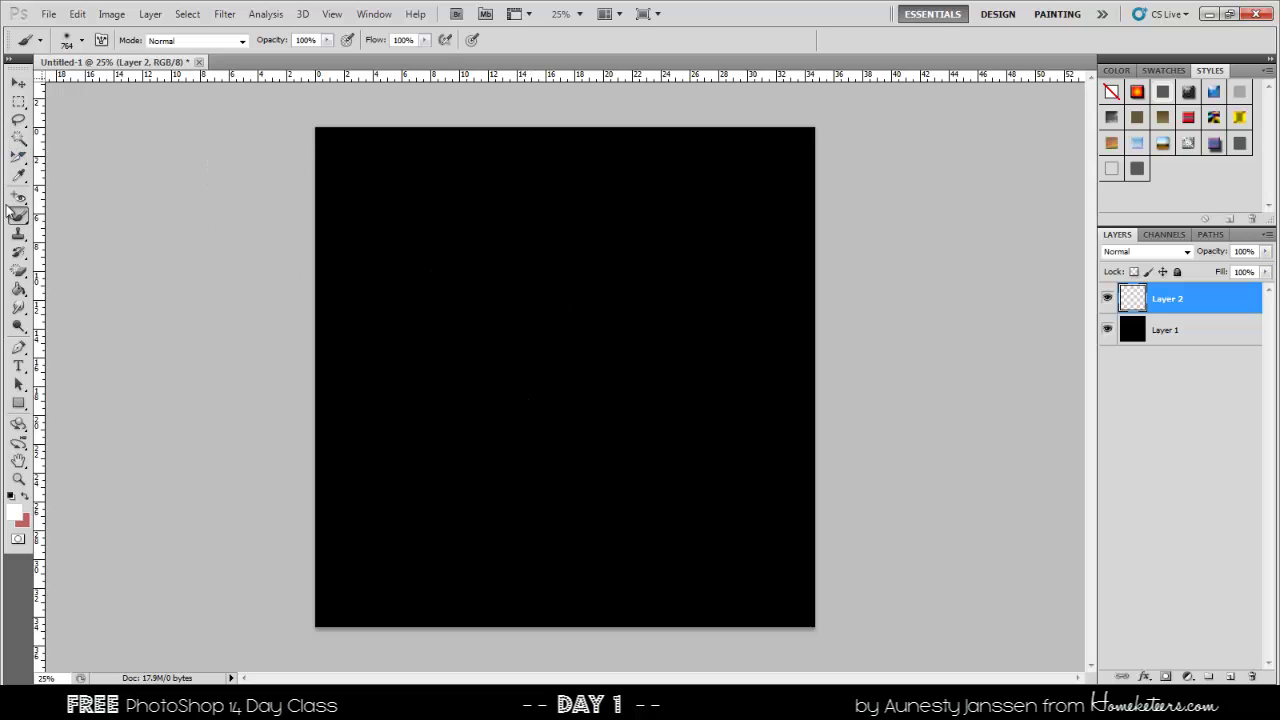
- Open the Preset Manager from the Brush Preset picker menu and show the Brushes preset type
click(84, 41)
click(434, 67)
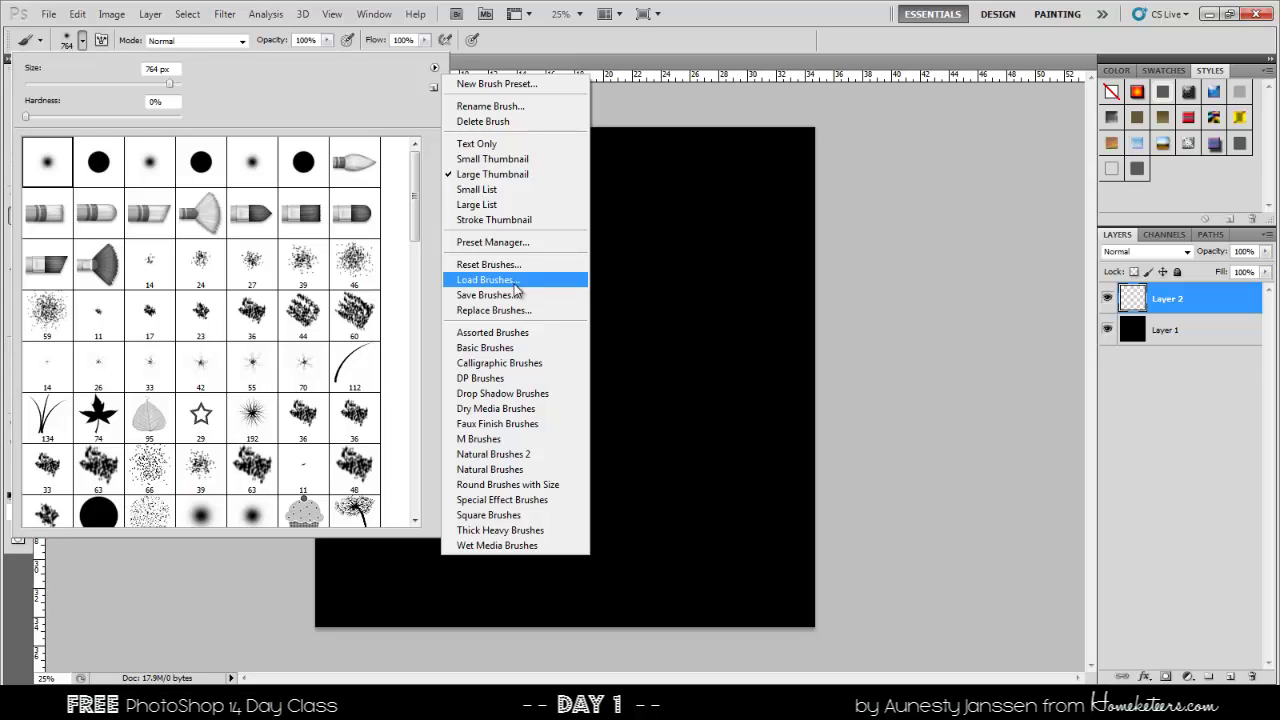
click(505, 245)
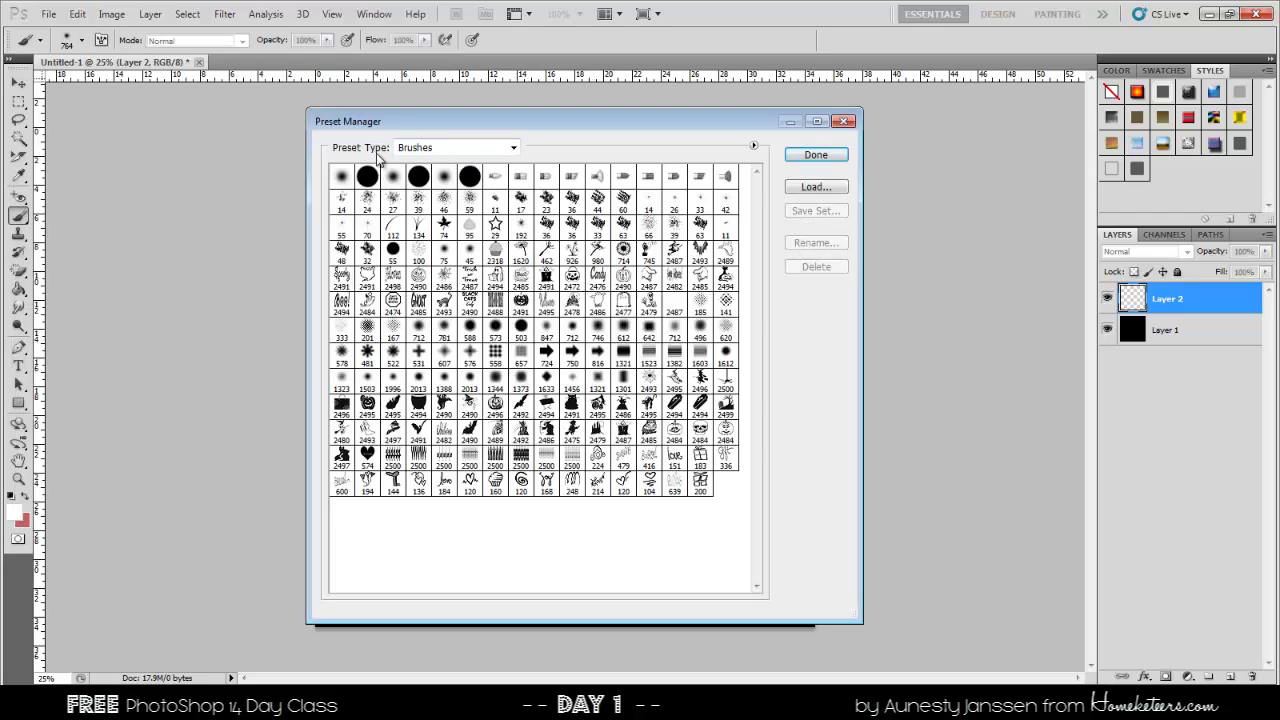
click(464, 148)
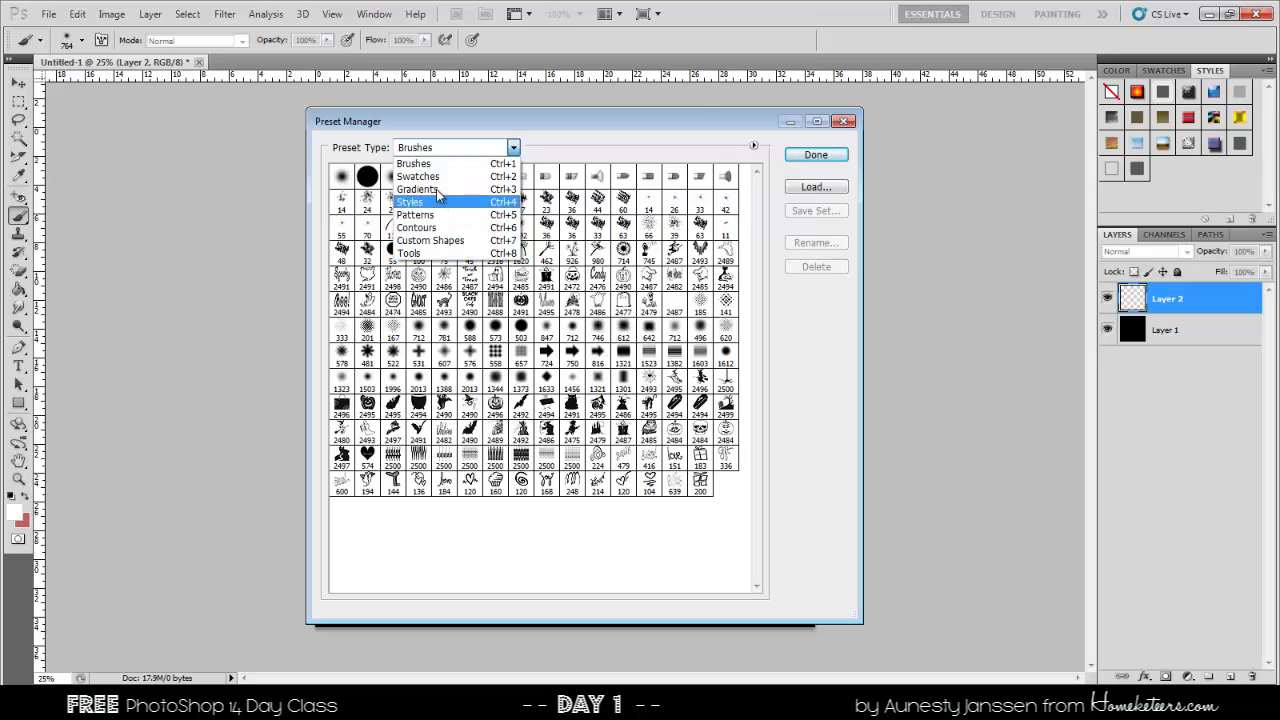
click(420, 163)
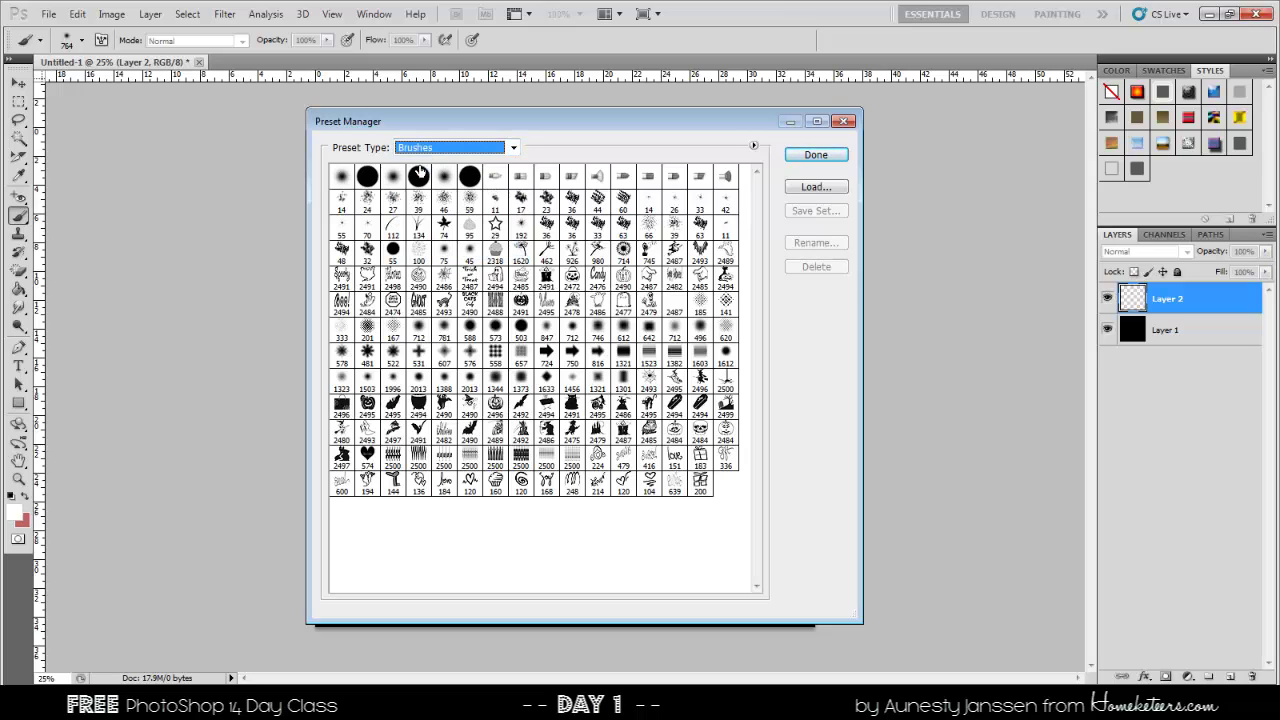
- Load vintage-stamp-brushes.abr from the vimtage-stamp-brushes folder into the brush presets
click(829, 192)
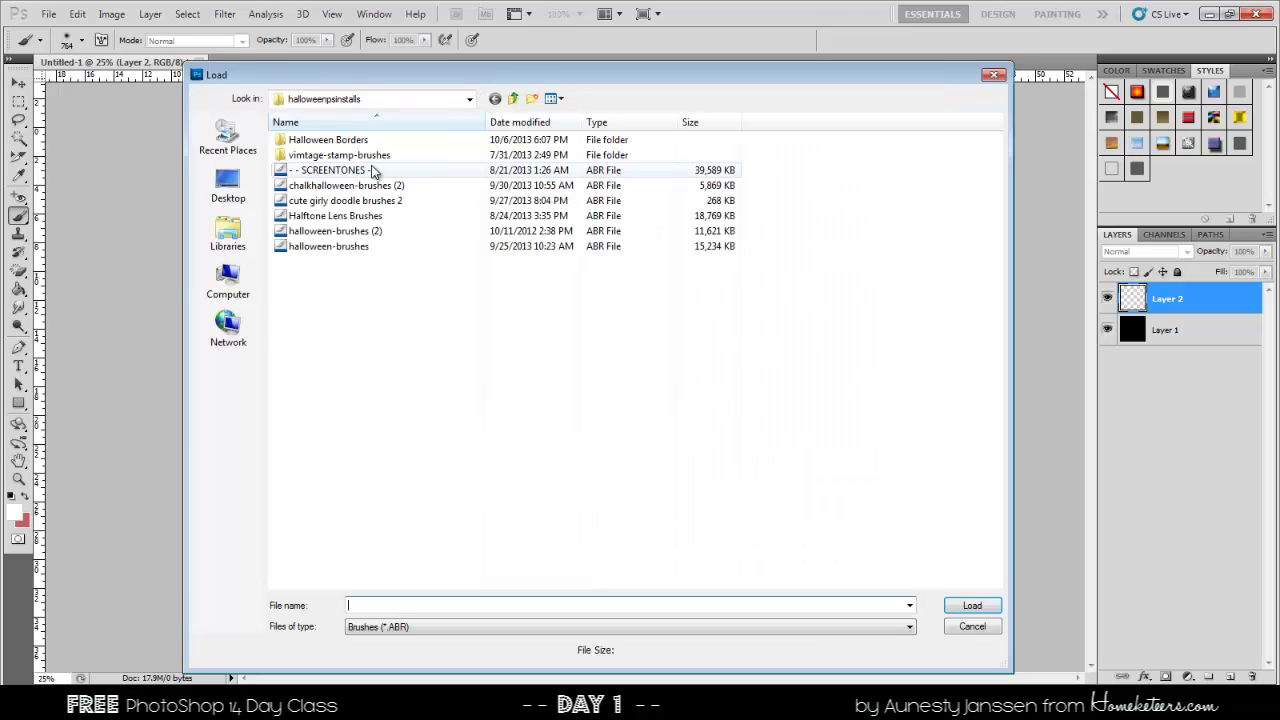
double_click(337, 155)
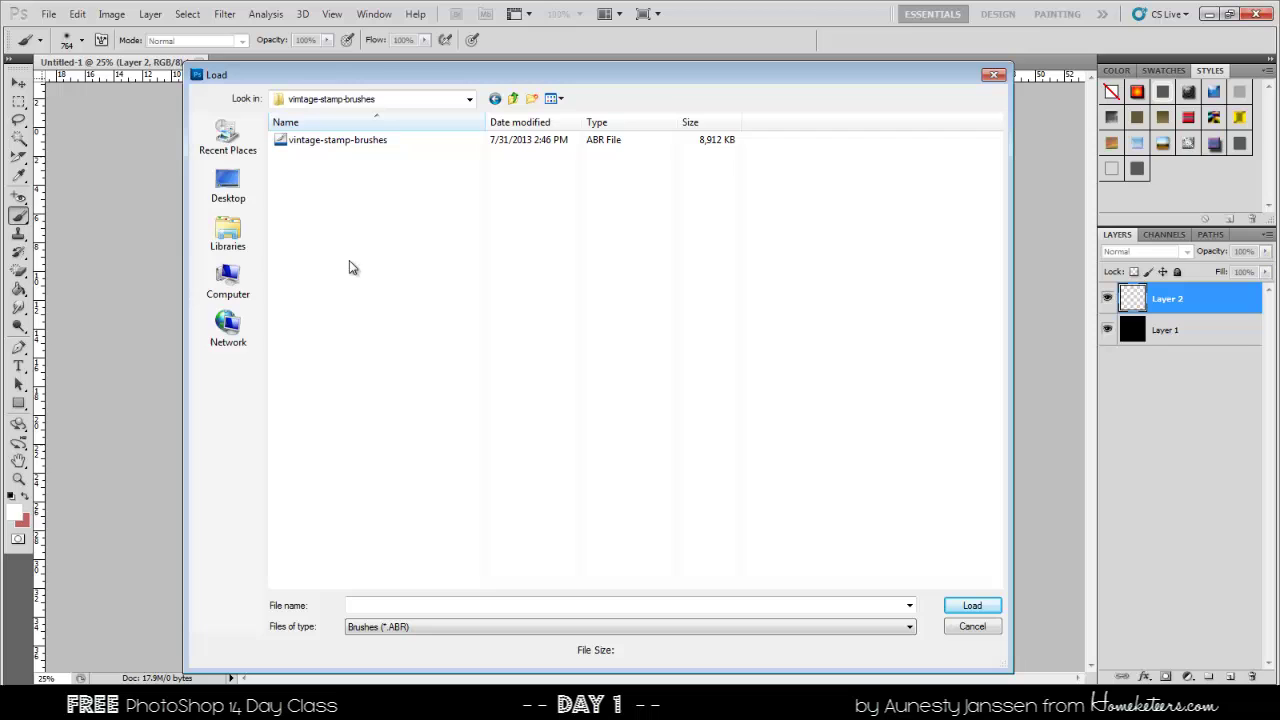
double_click(337, 141)
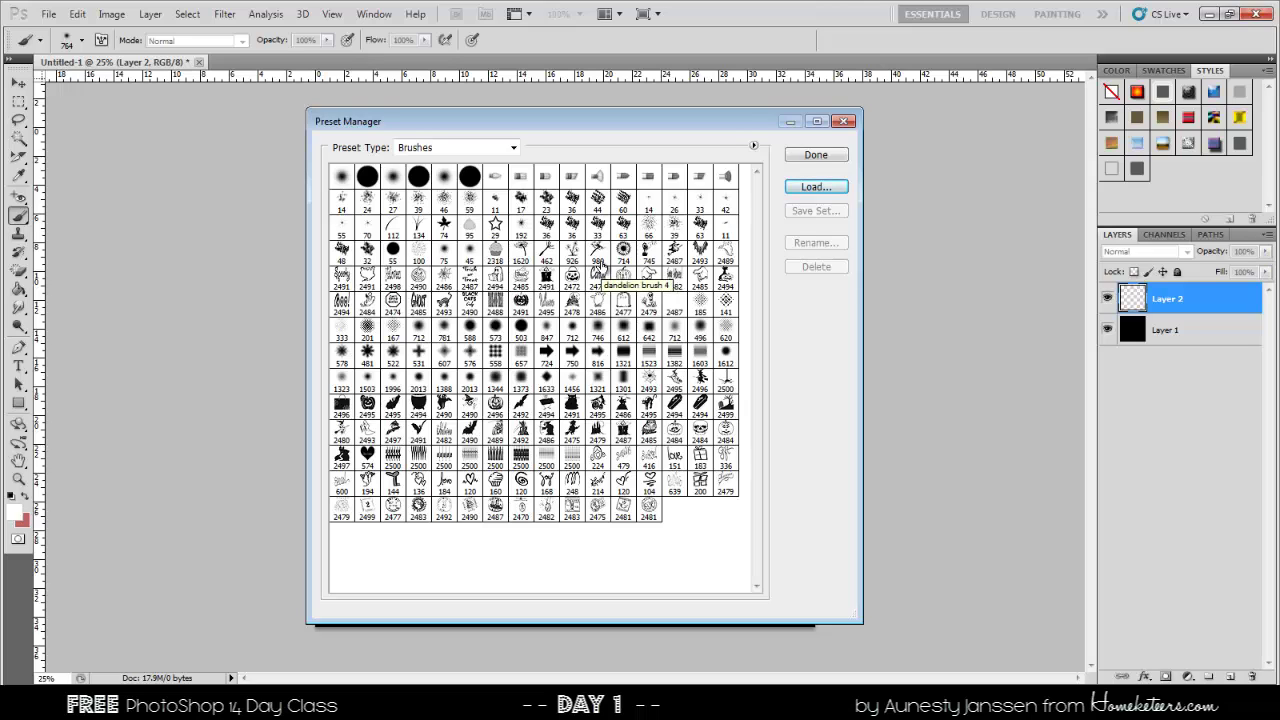
mouse_move(598, 268)
mouse_down()
mouse_move(709, 429)
mouse_move(648, 524)
mouse_up()
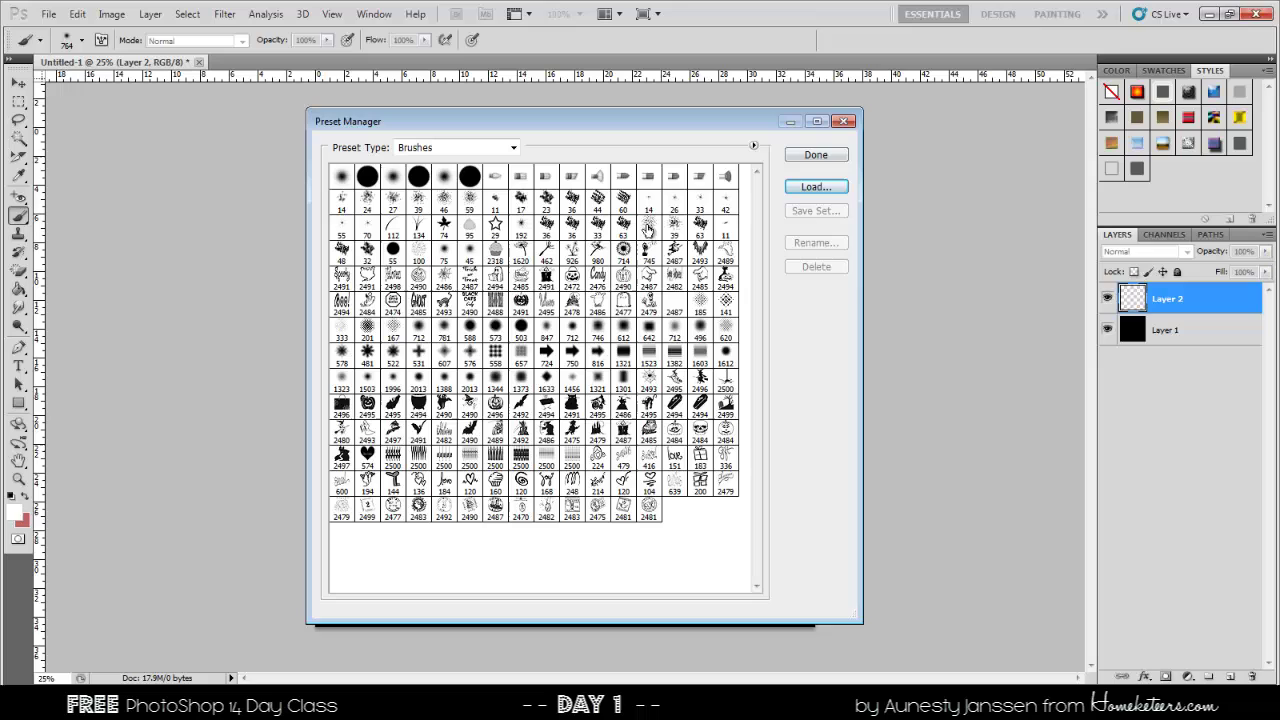
- Close the Preset Manager and return to the Brush Tool after briefly picking the Pencil
click(816, 155)
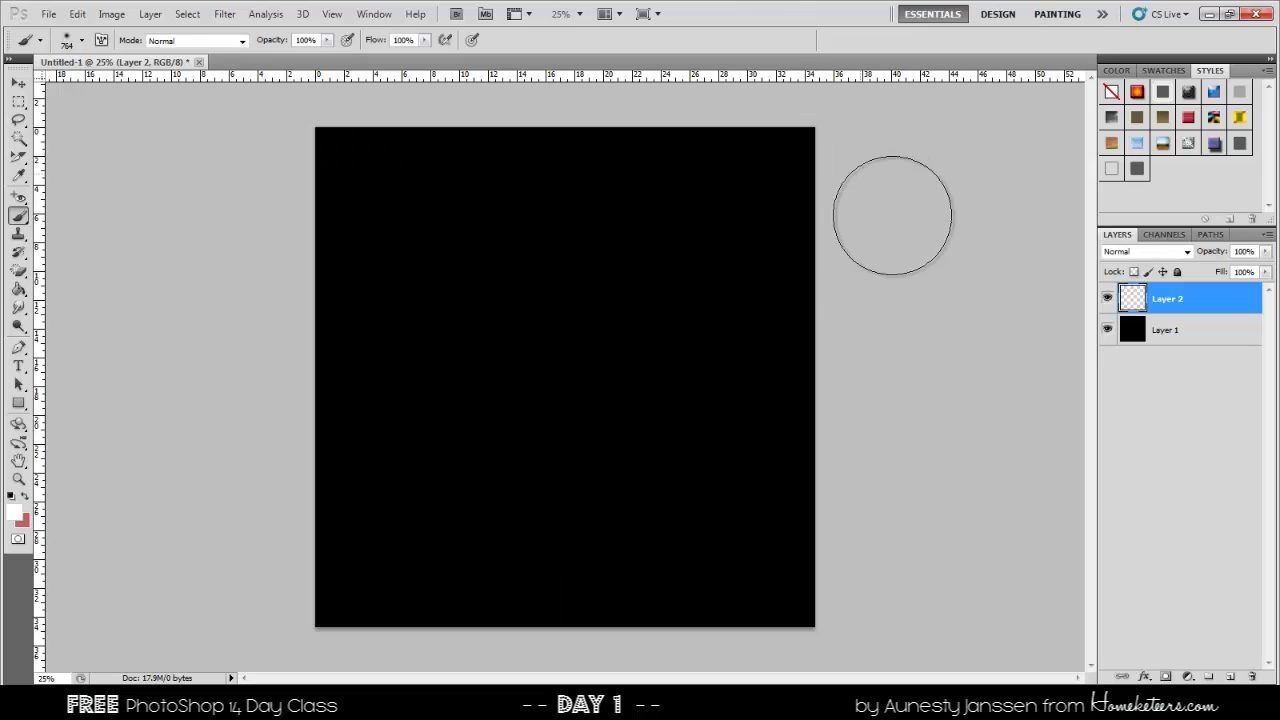
right_click(18, 216)
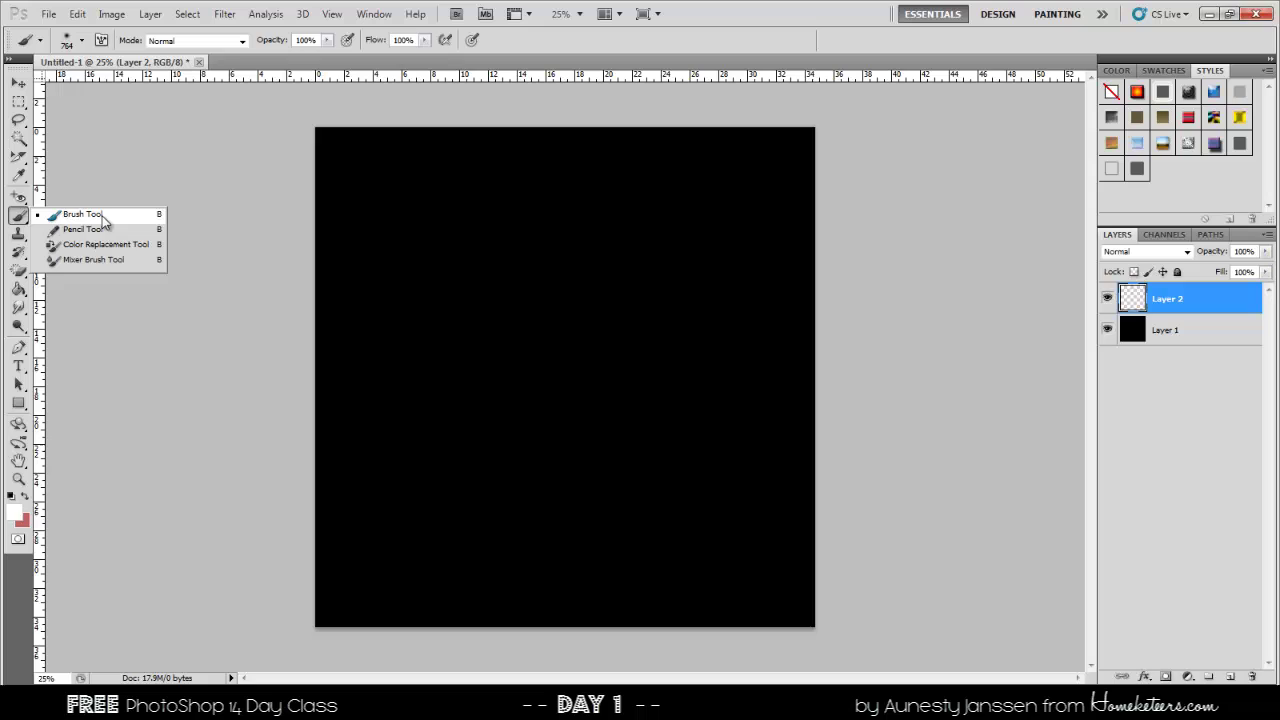
click(100, 229)
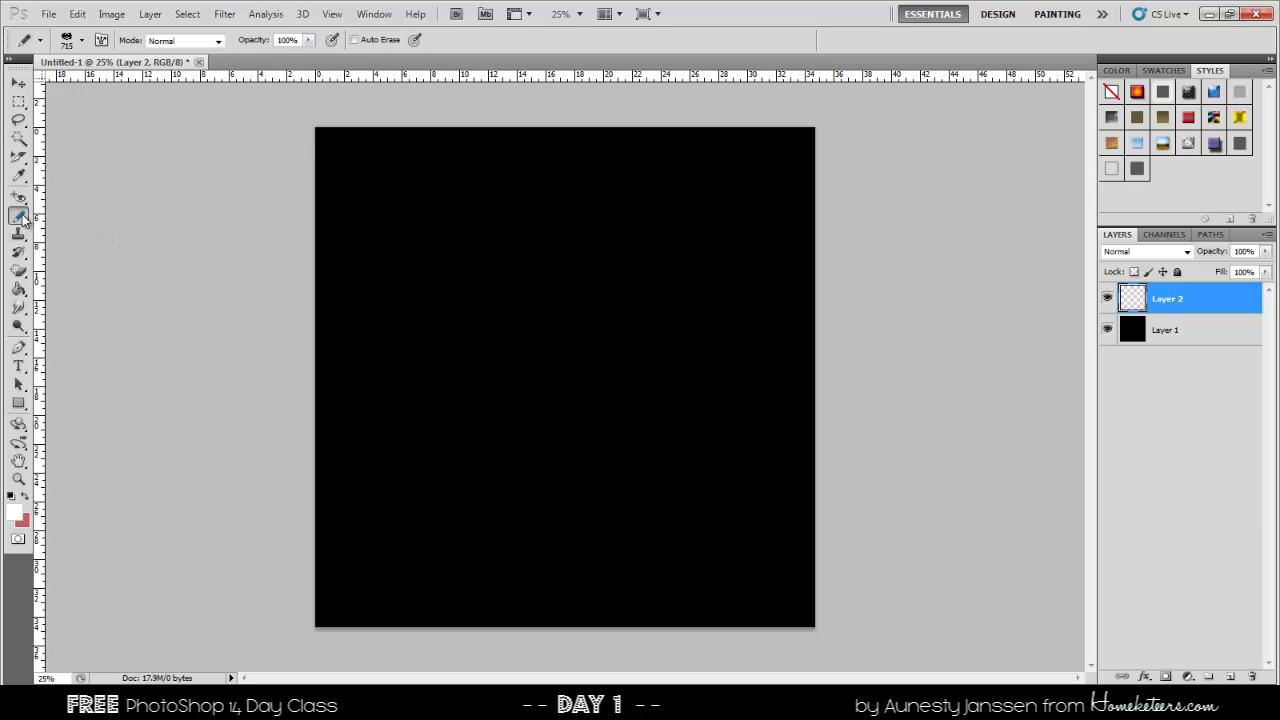
right_click(18, 216)
click(72, 222)
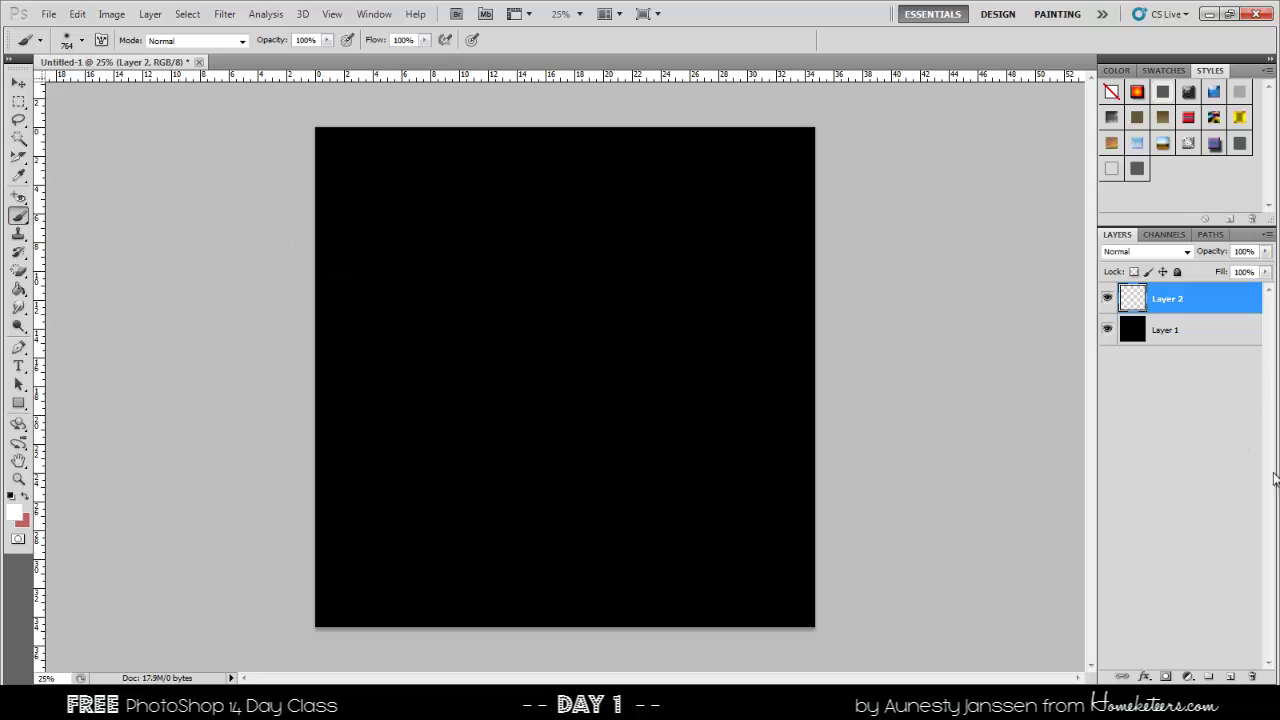
- Add a new layer, reselect Layer 2, and choose pumpkin brush 2491 resized to 715 px
click(1230, 678)
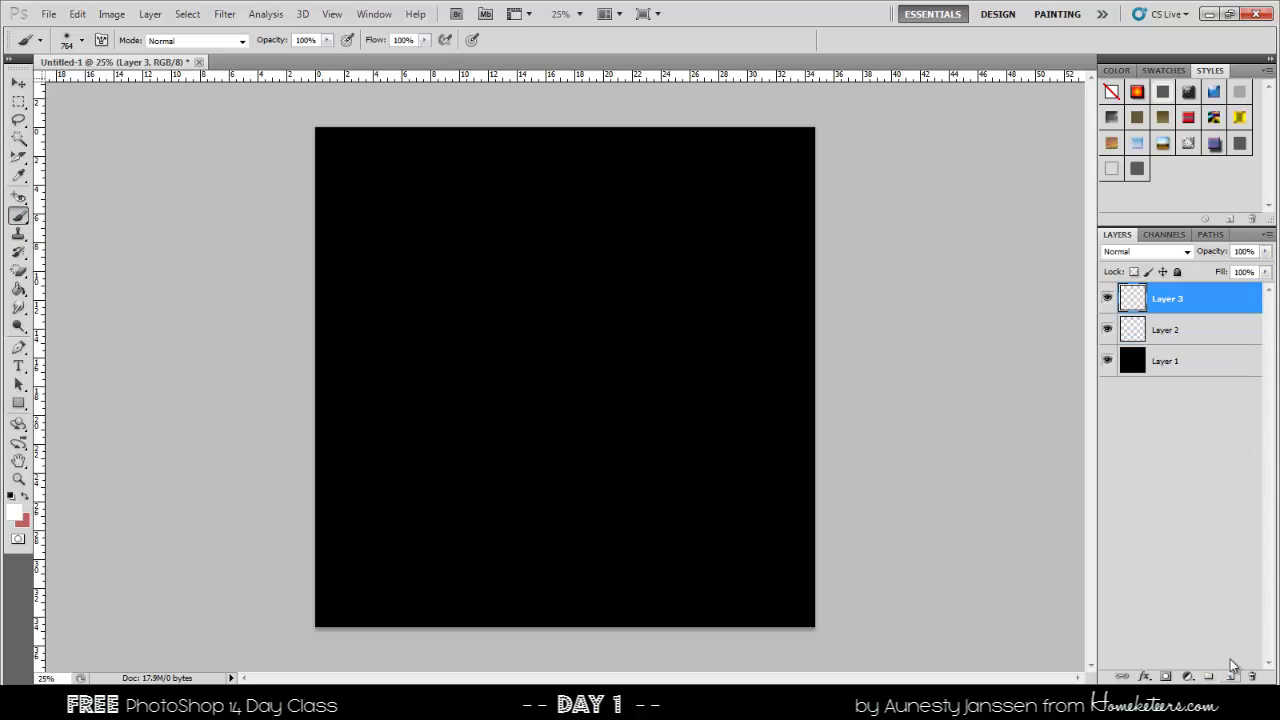
click(1184, 336)
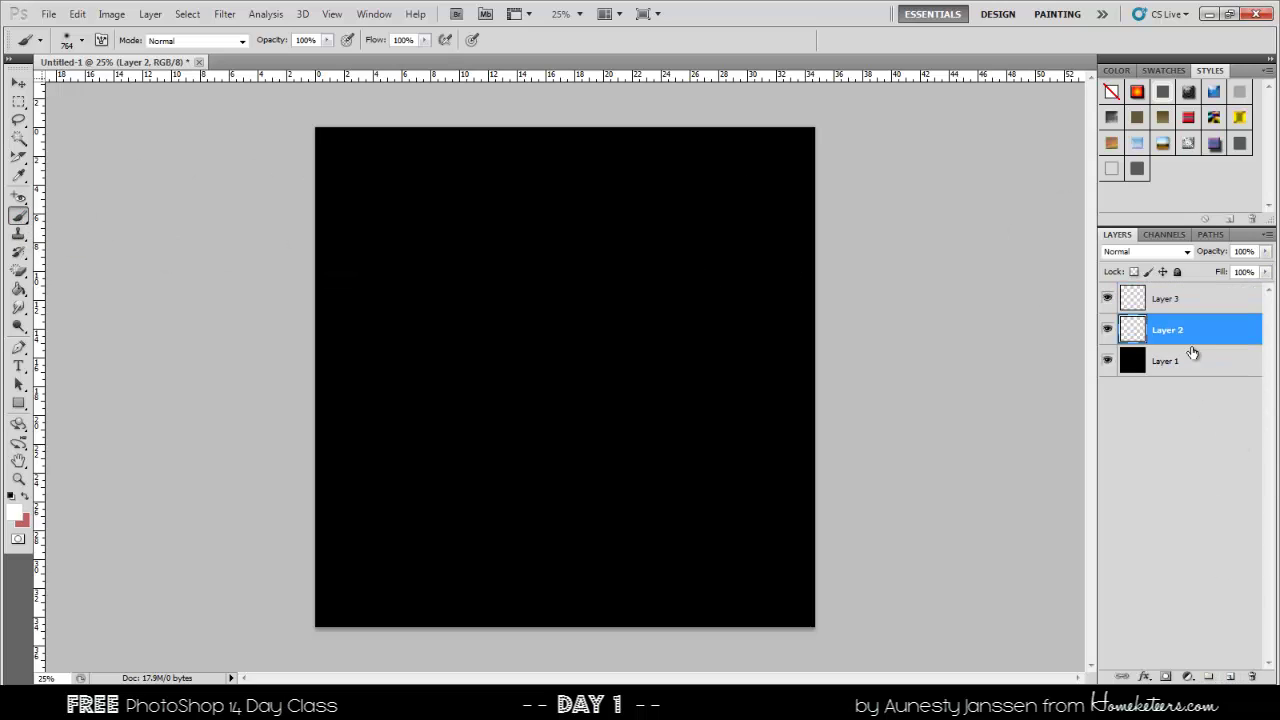
click(84, 42)
scroll(409, 240, down, 4)
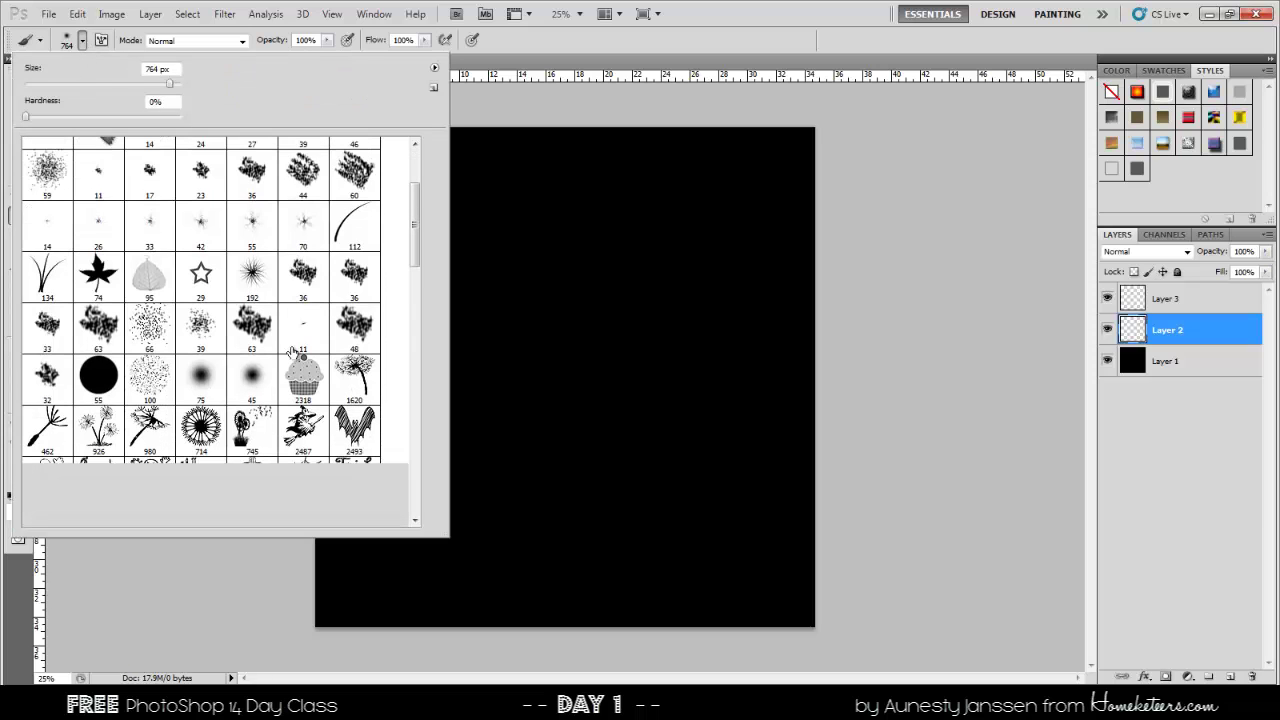
scroll(291, 352, down, 3)
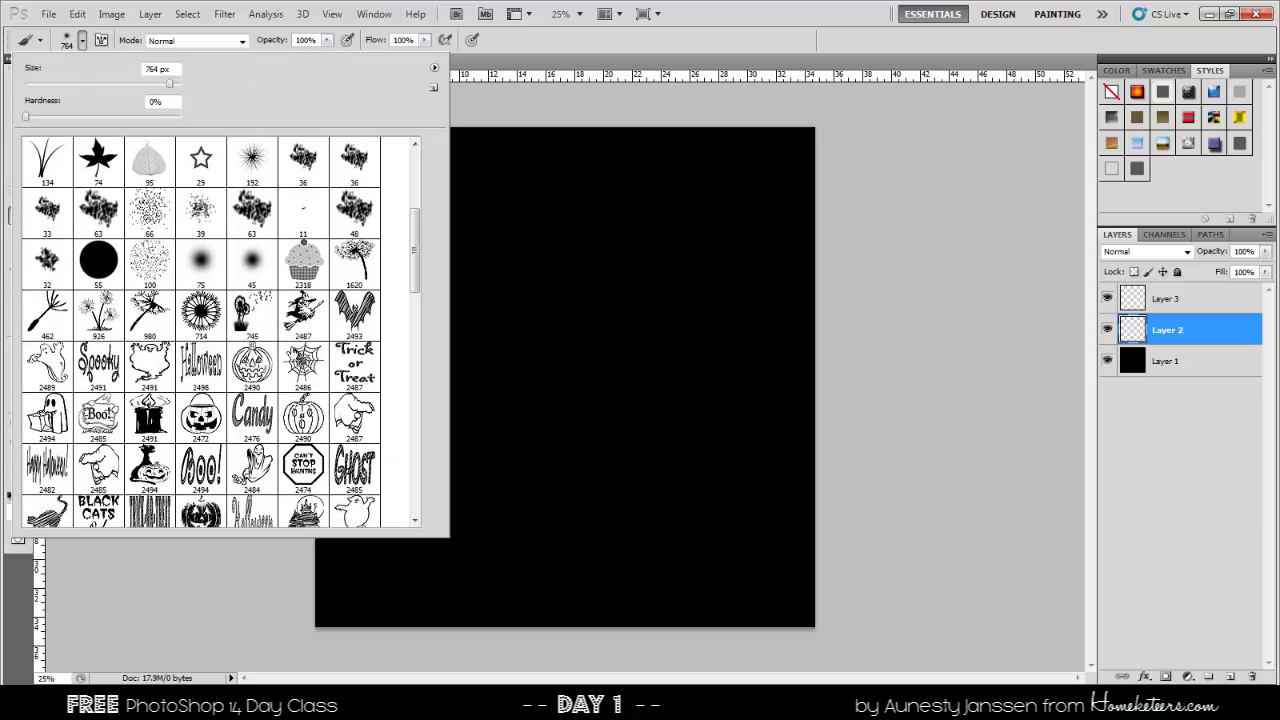
scroll(291, 352, down, 3)
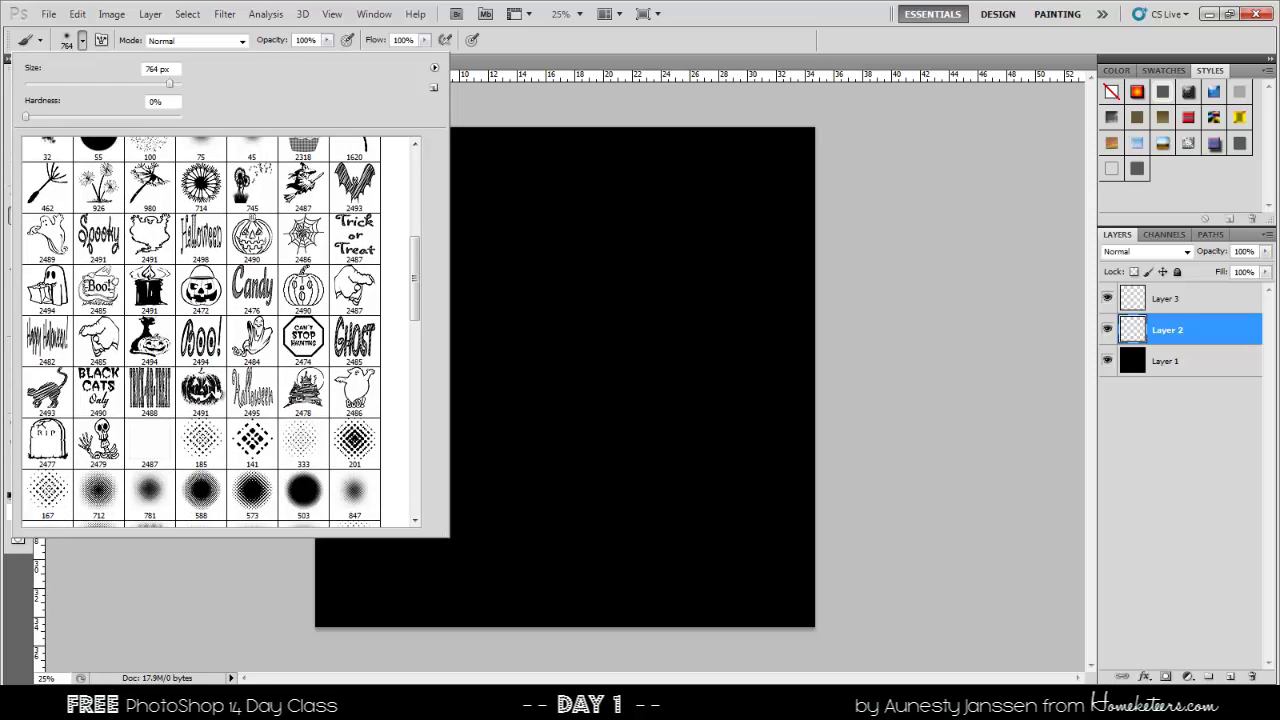
click(201, 390)
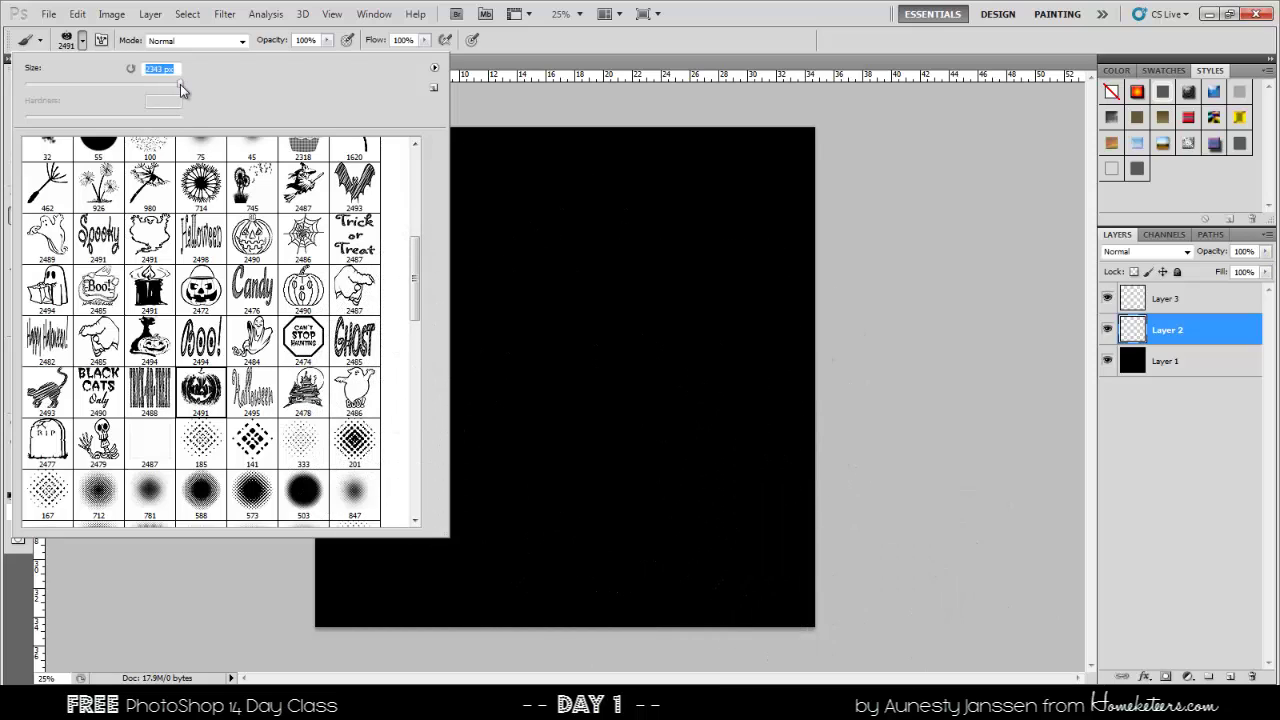
drag(178, 90, 172, 90)
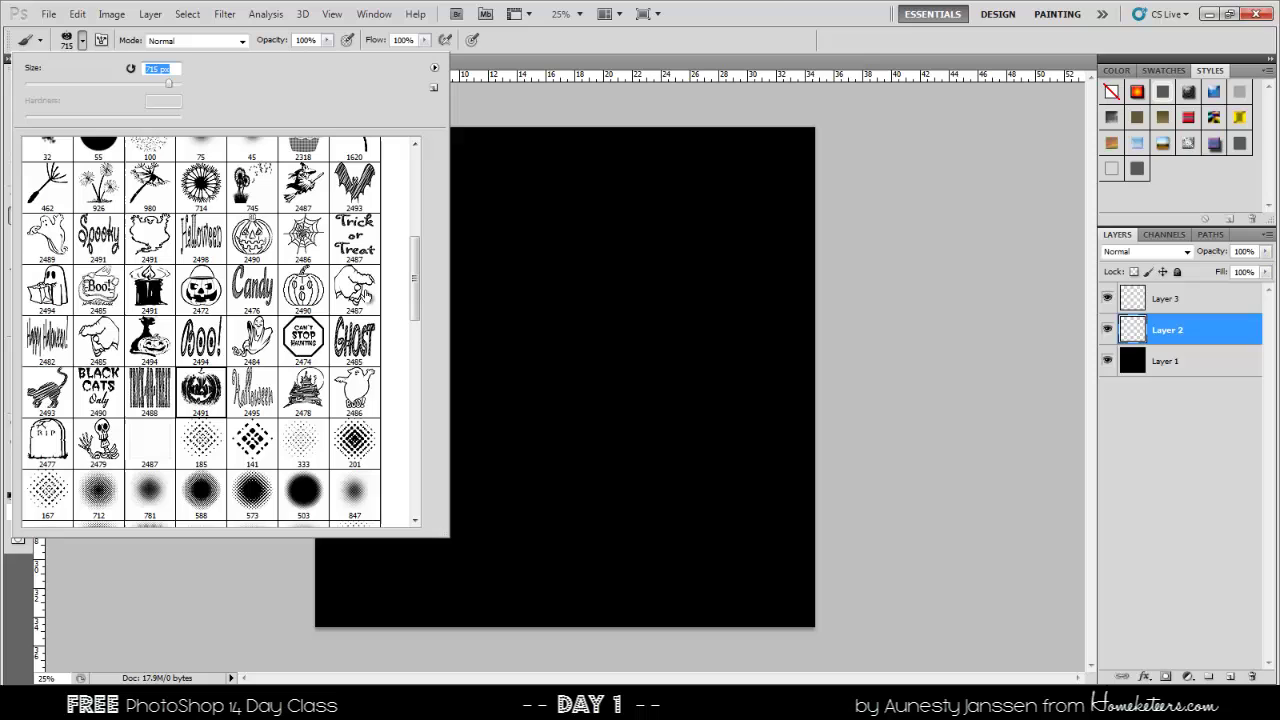
click(775, 7)
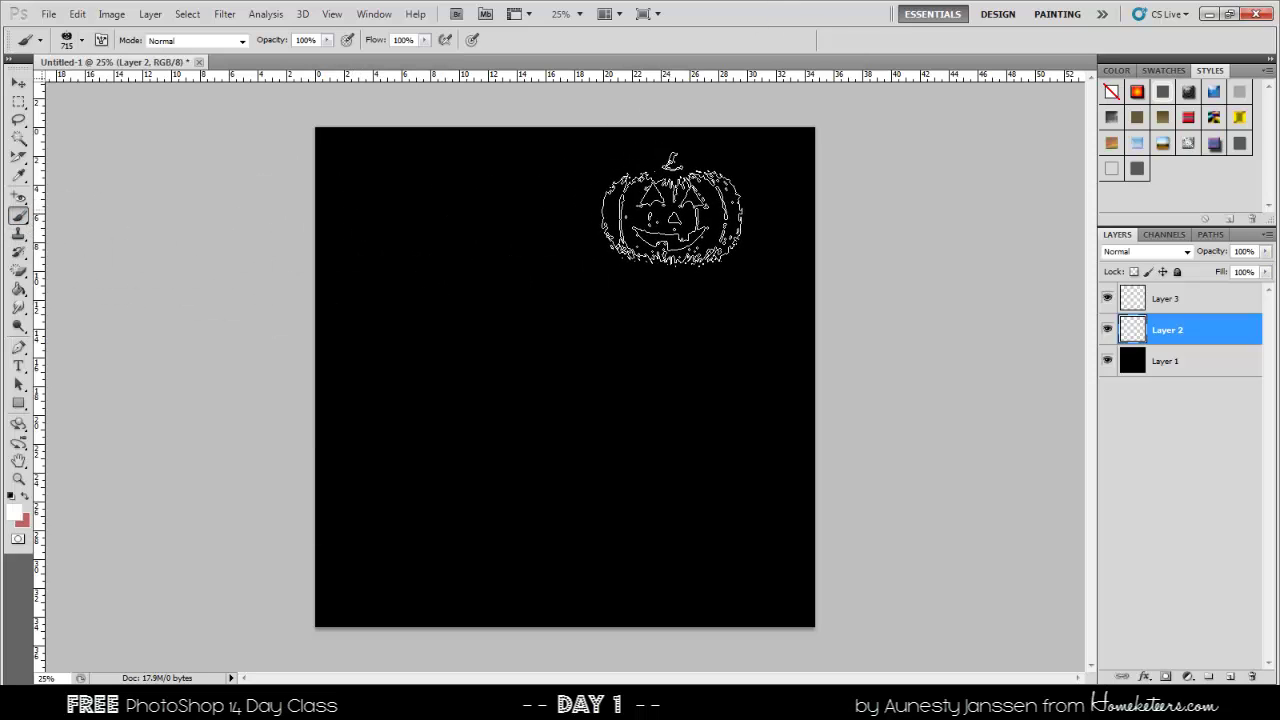
- Stamp a white pumpkin near the canvas top right, then select Layer 3
click(683, 220)
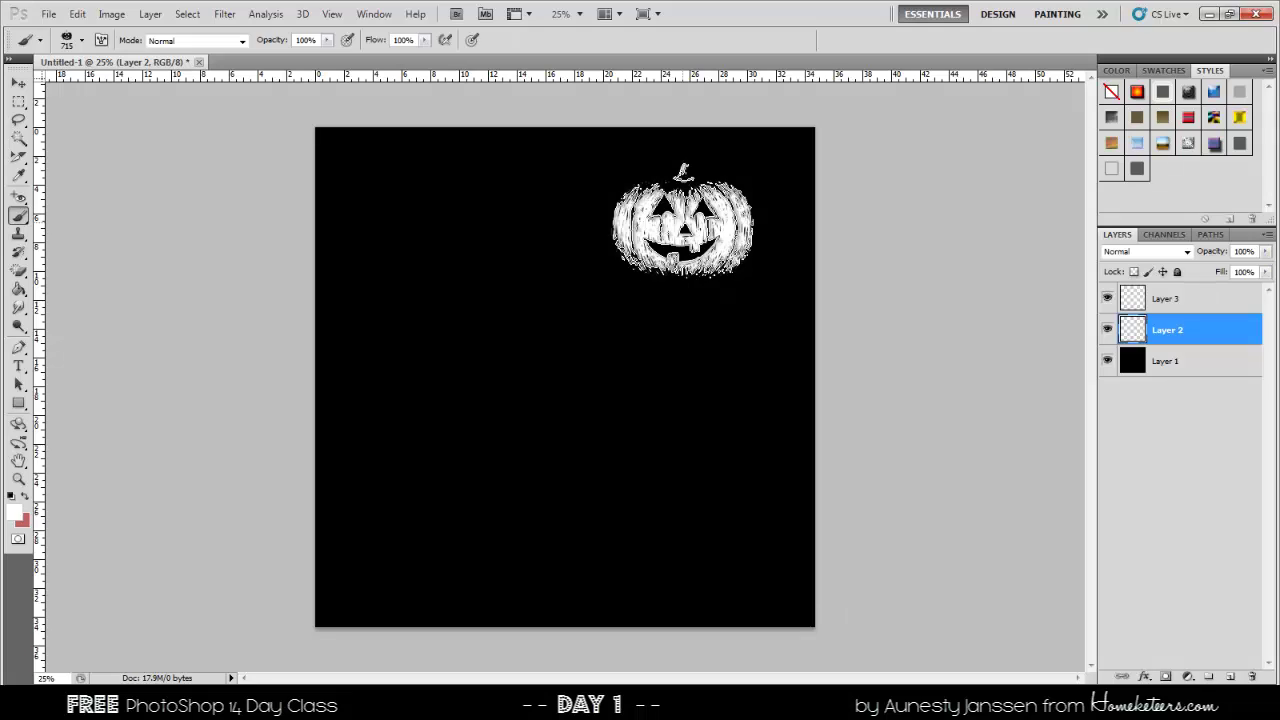
click(1210, 304)
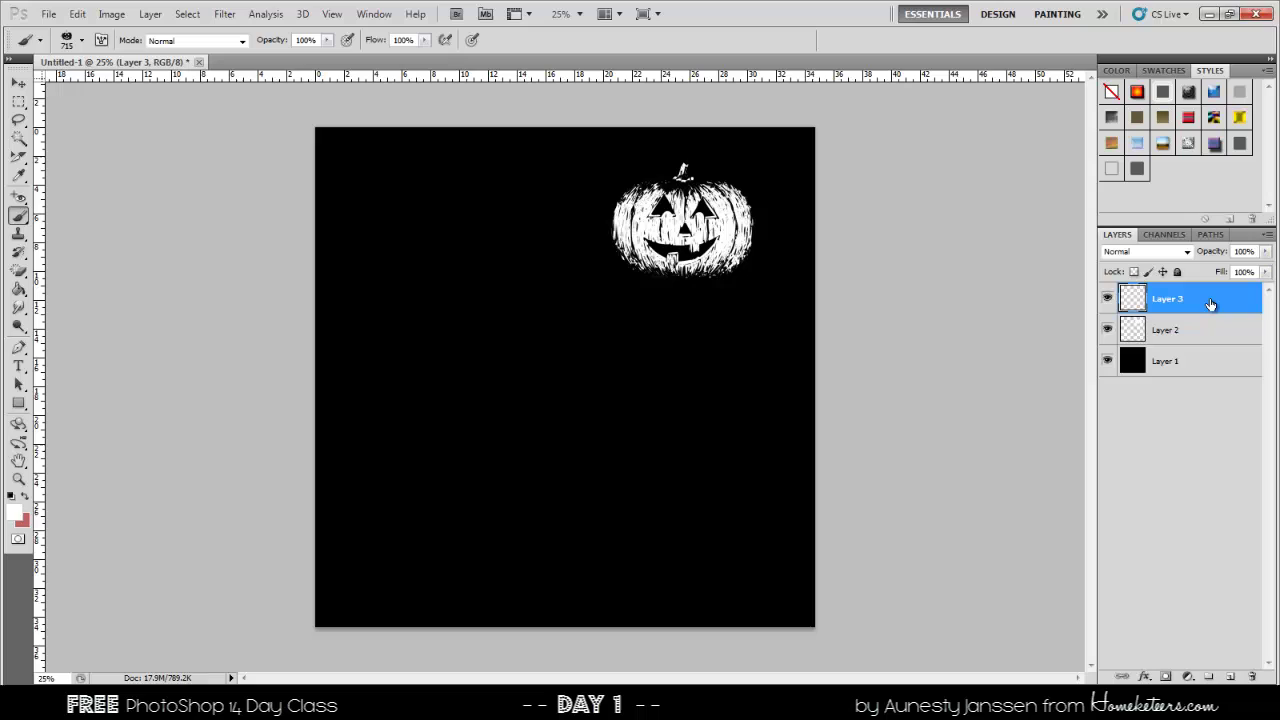
- Stamp a second pumpkin with the Pencil tool left of the first, then nudge it slightly lower
right_click(18, 216)
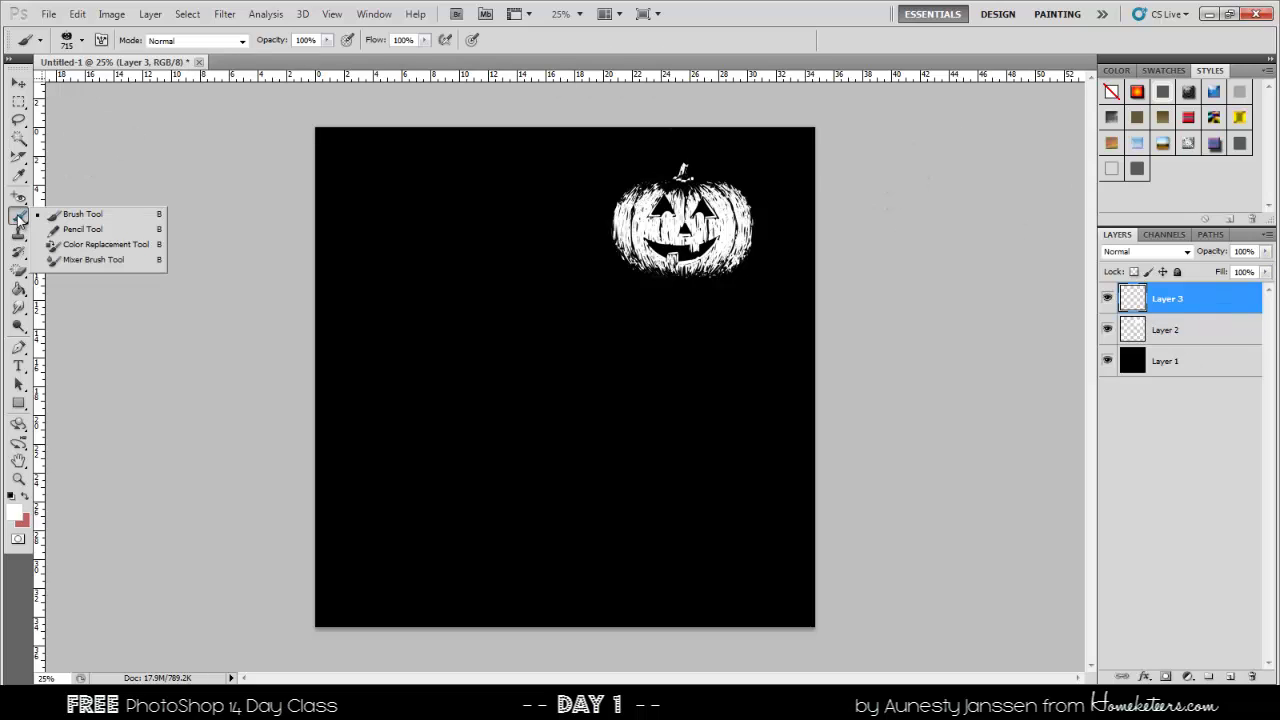
click(80, 229)
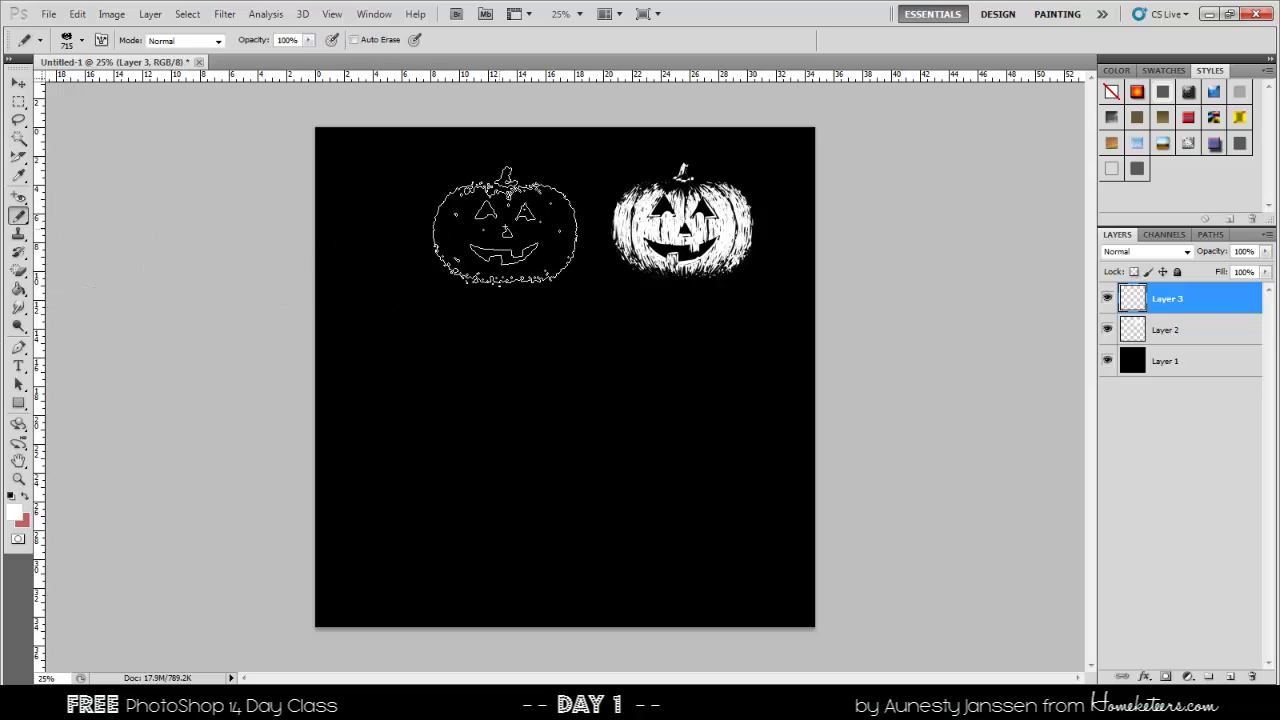
click(82, 41)
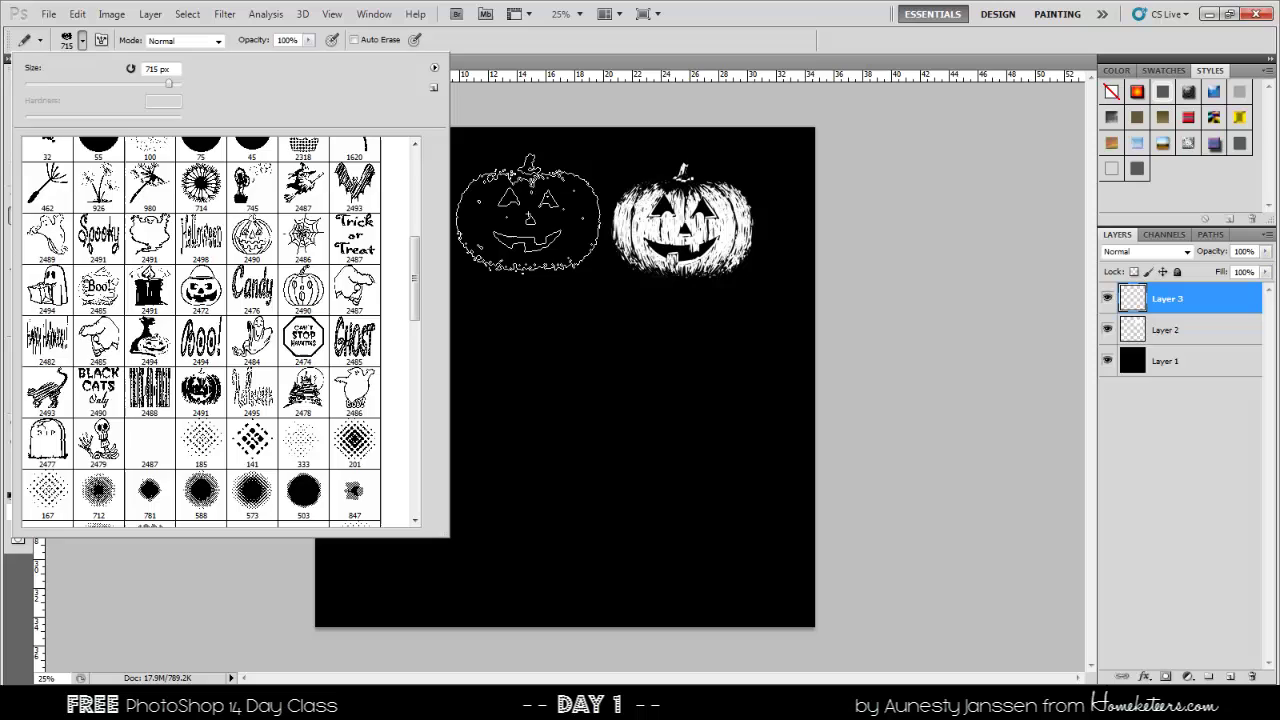
click(528, 212)
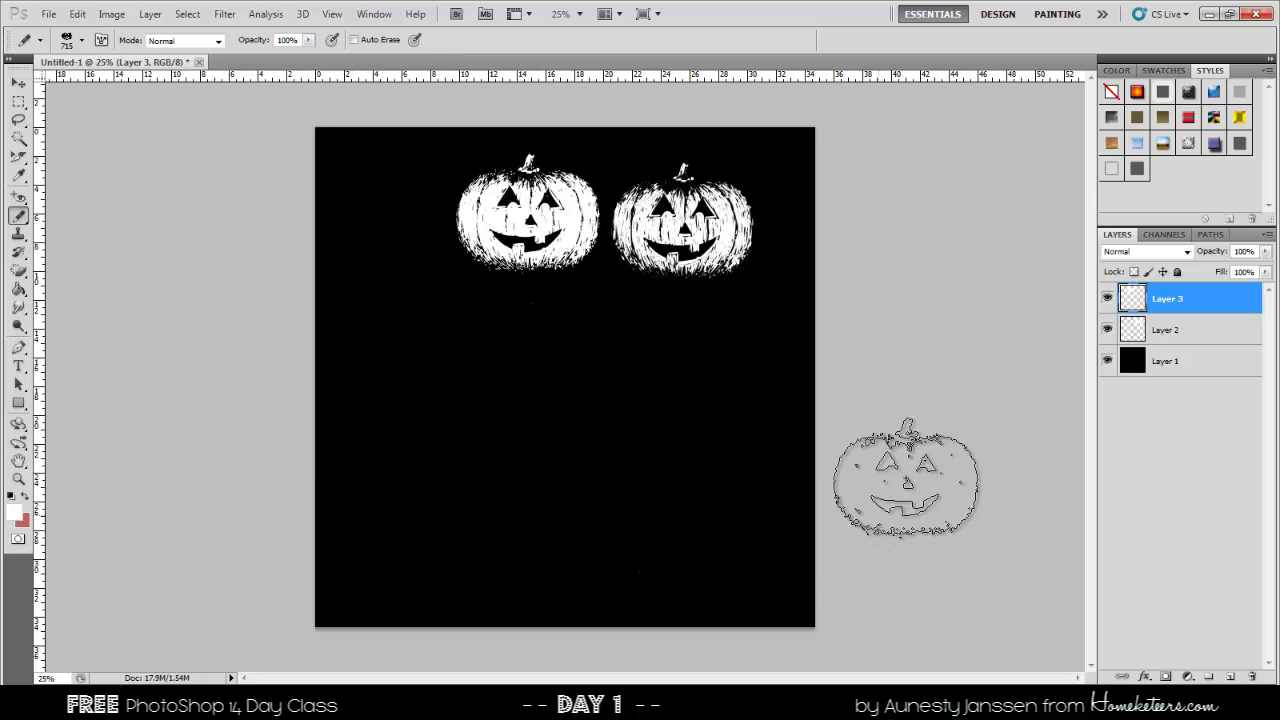
click(18, 82)
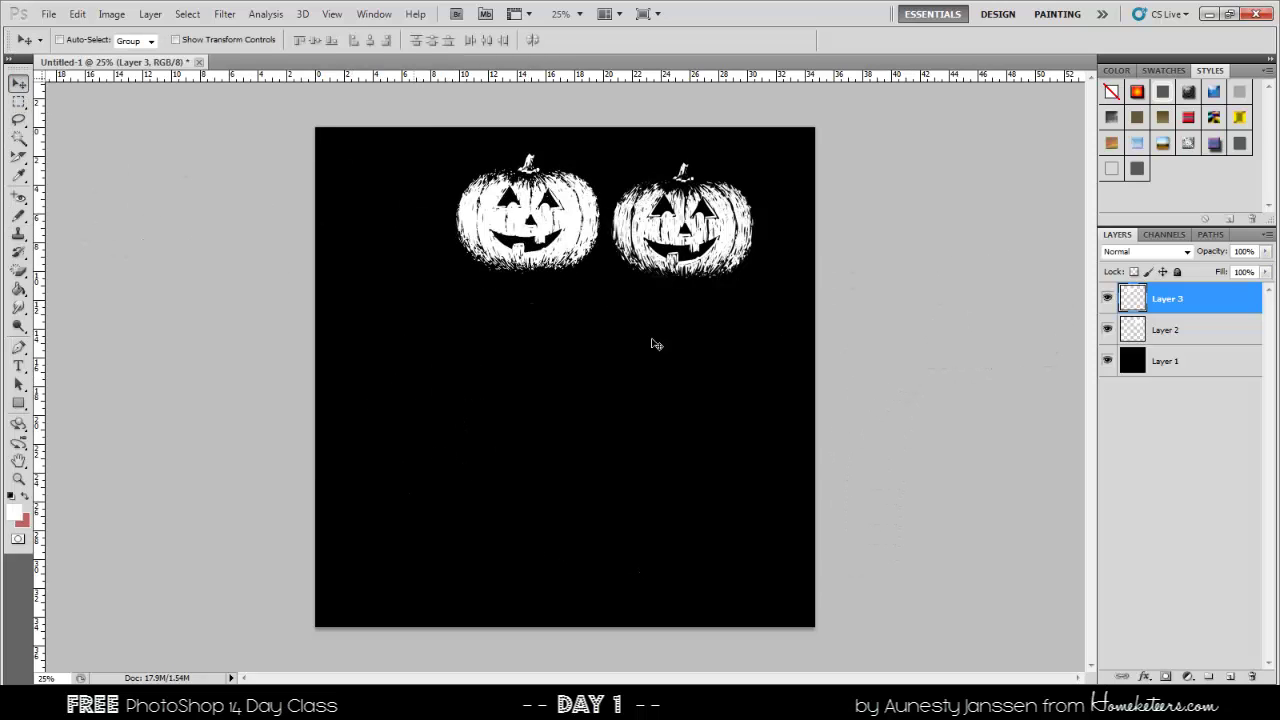
drag(556, 244, 556, 256)
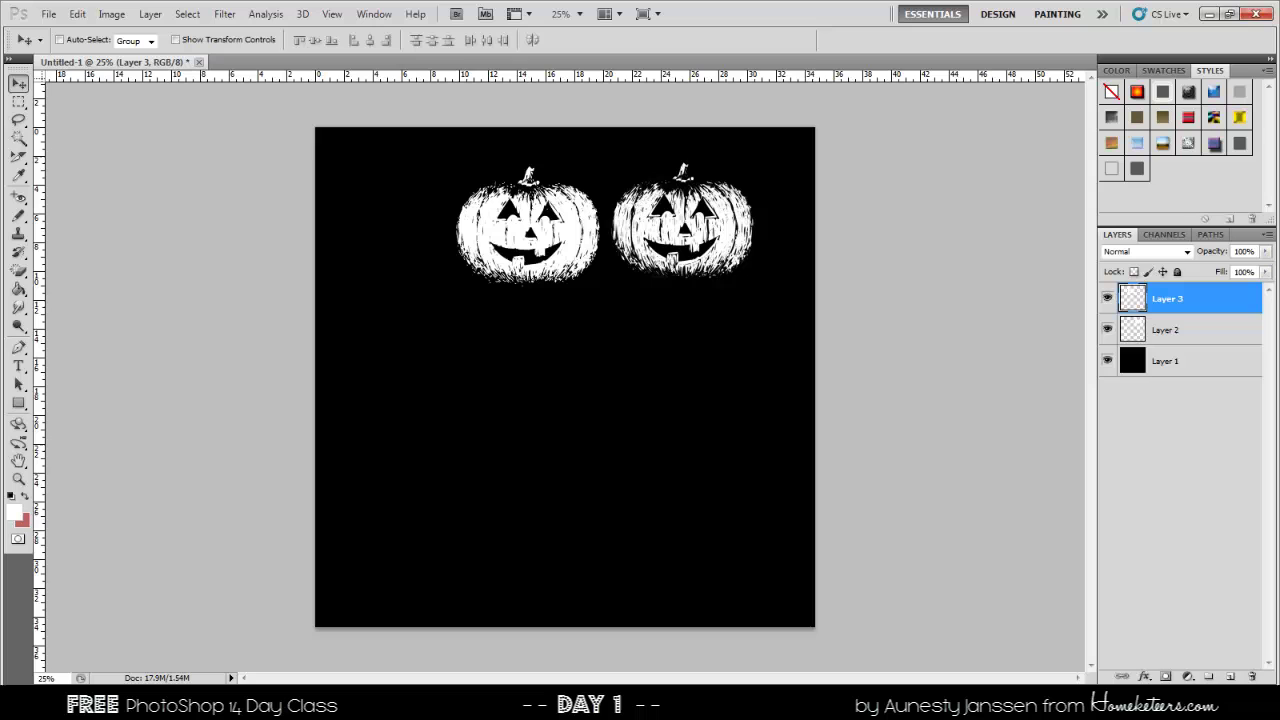
key(ctrl+plus)
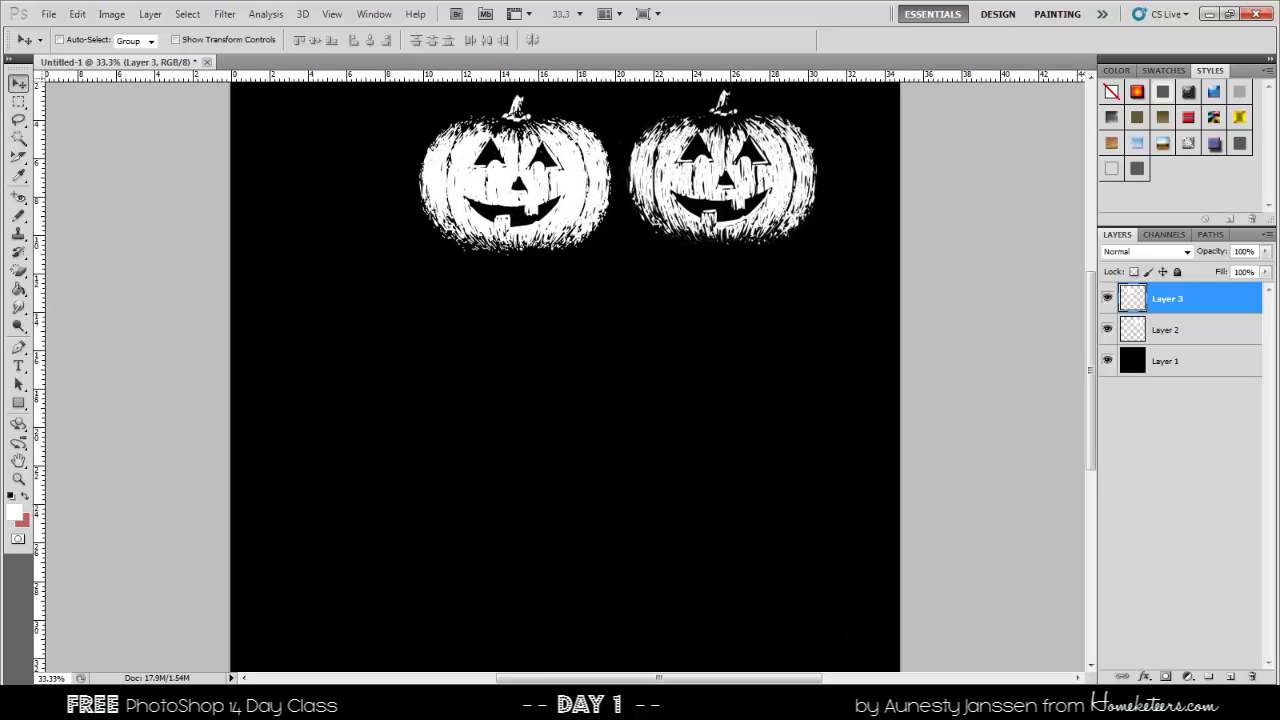
scroll(957, 545, up, 3)
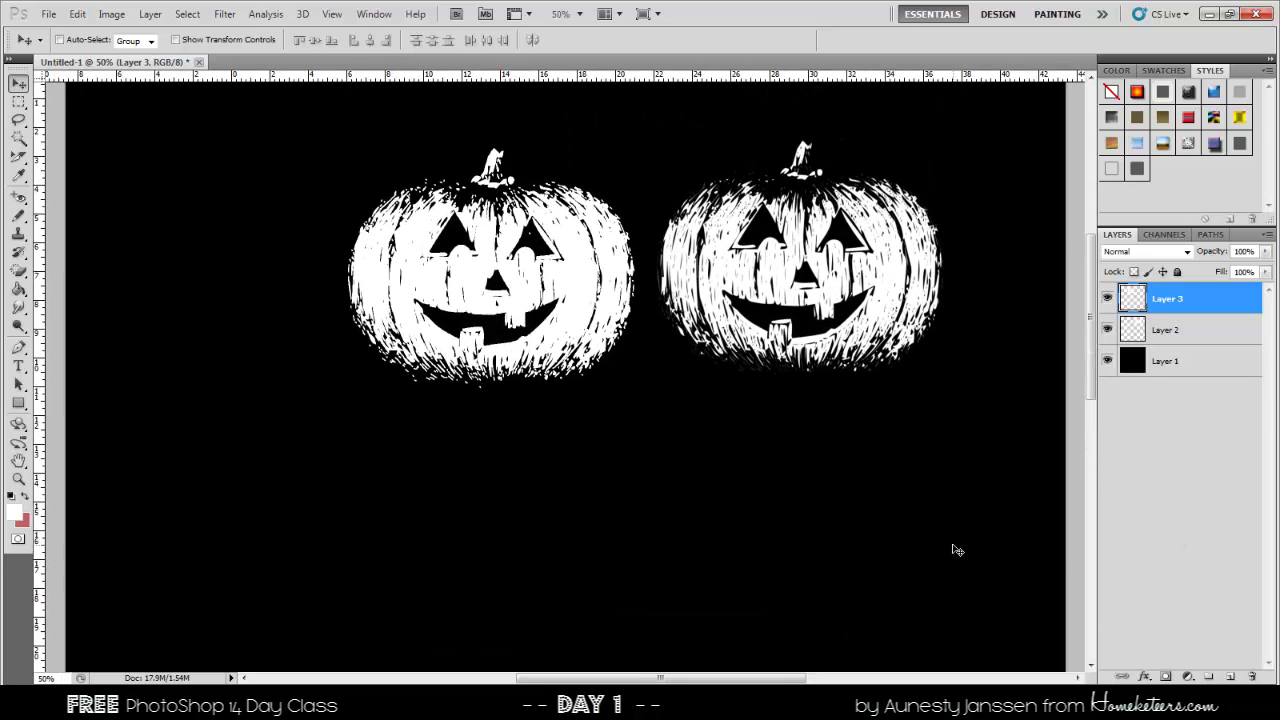
key(ctrl+plus)
scroll(933, 552, up, 3)
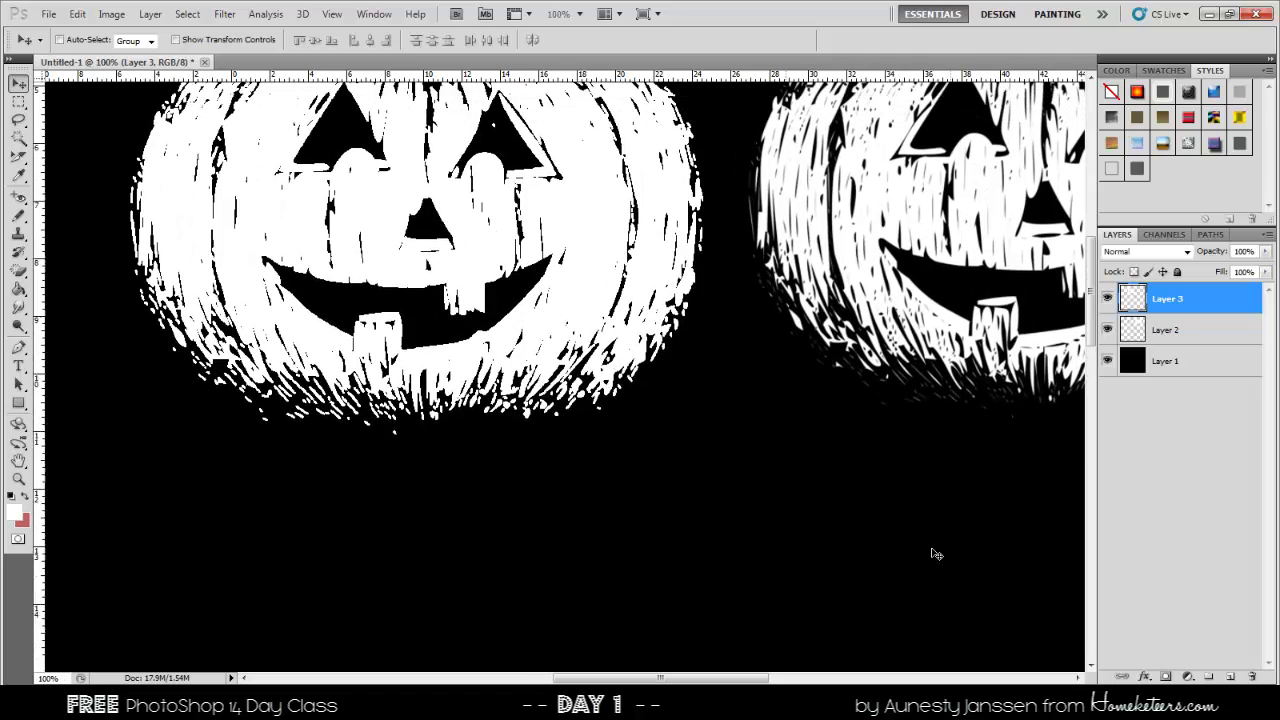
scroll(936, 554, up, 3)
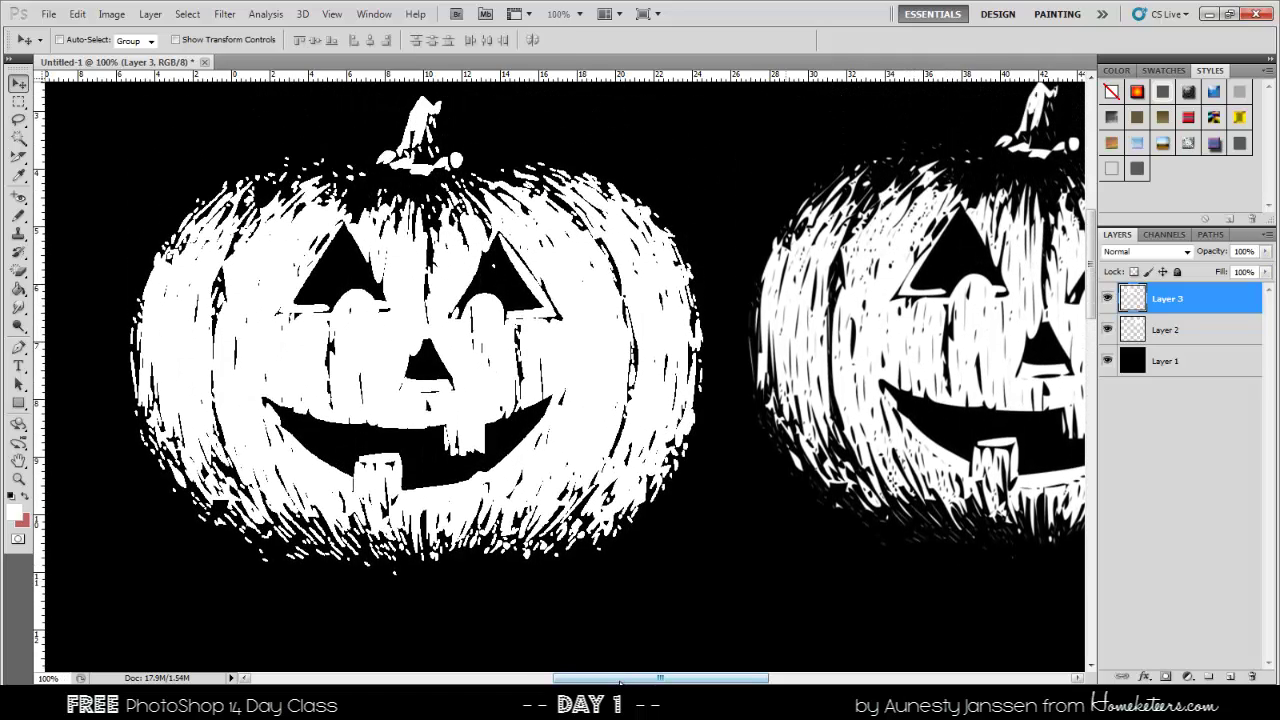
drag(629, 682, 660, 682)
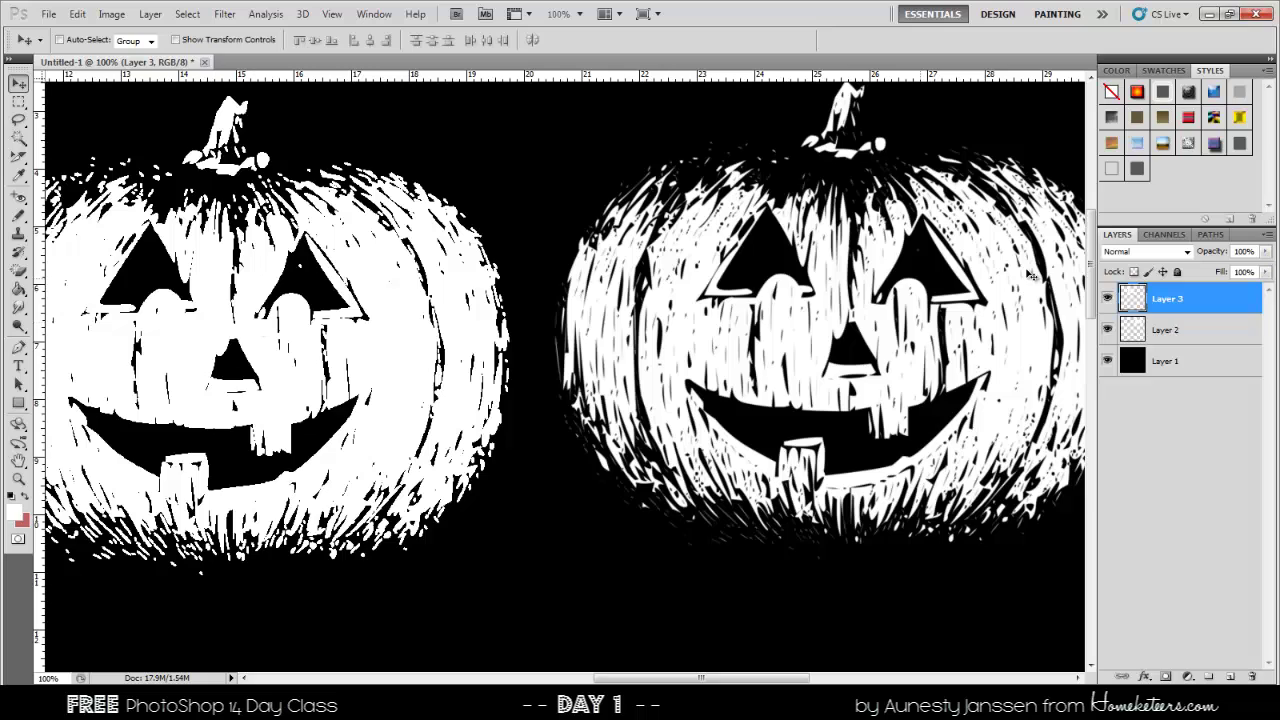
click(1107, 300)
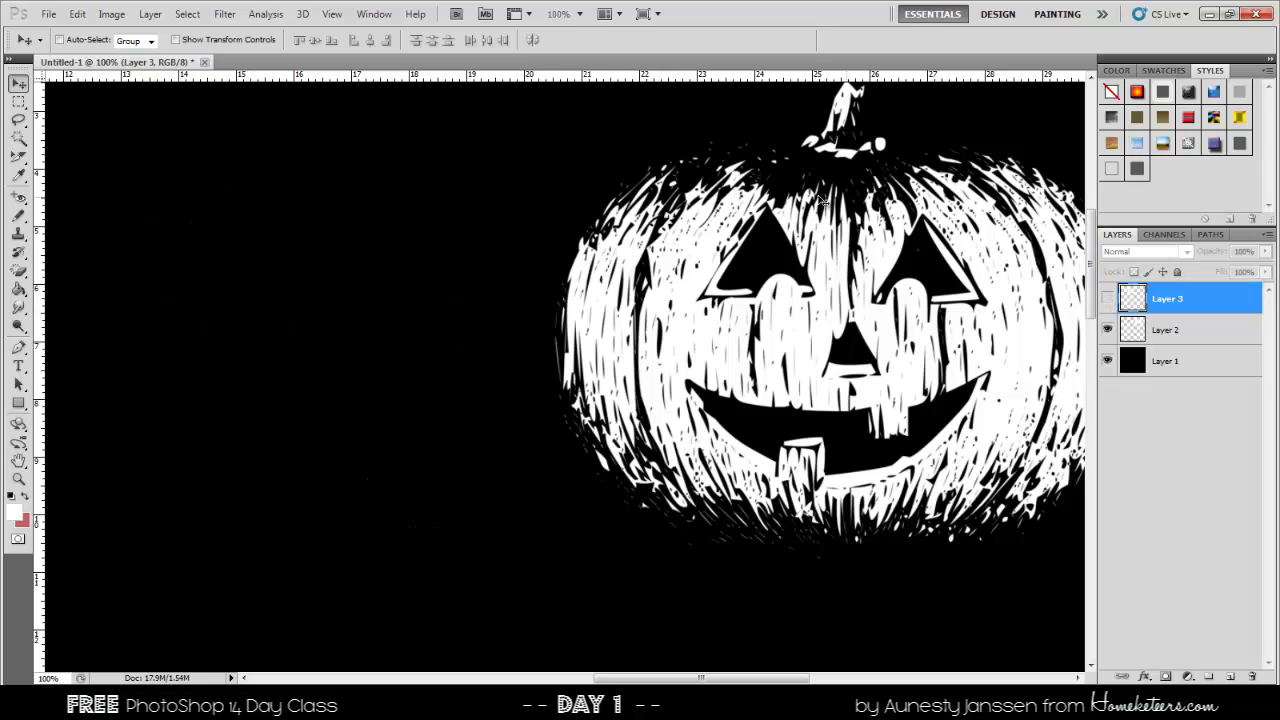
drag(723, 680, 743, 680)
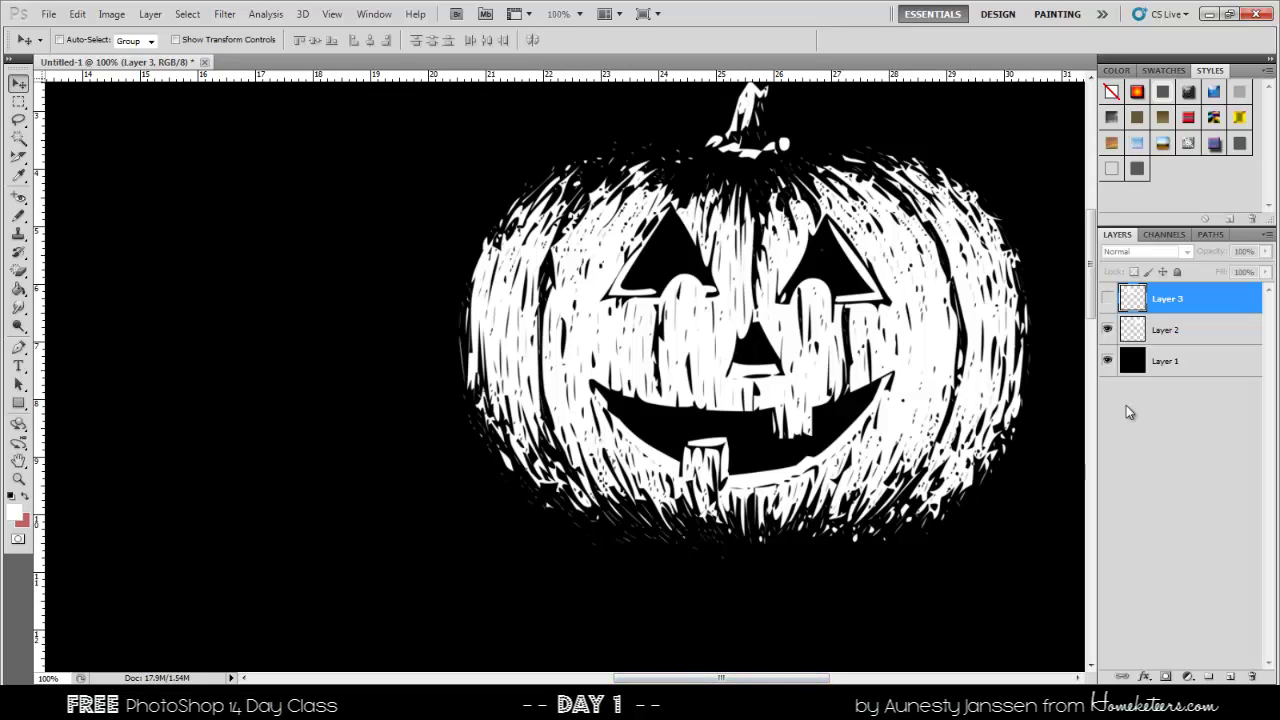
click(1107, 298)
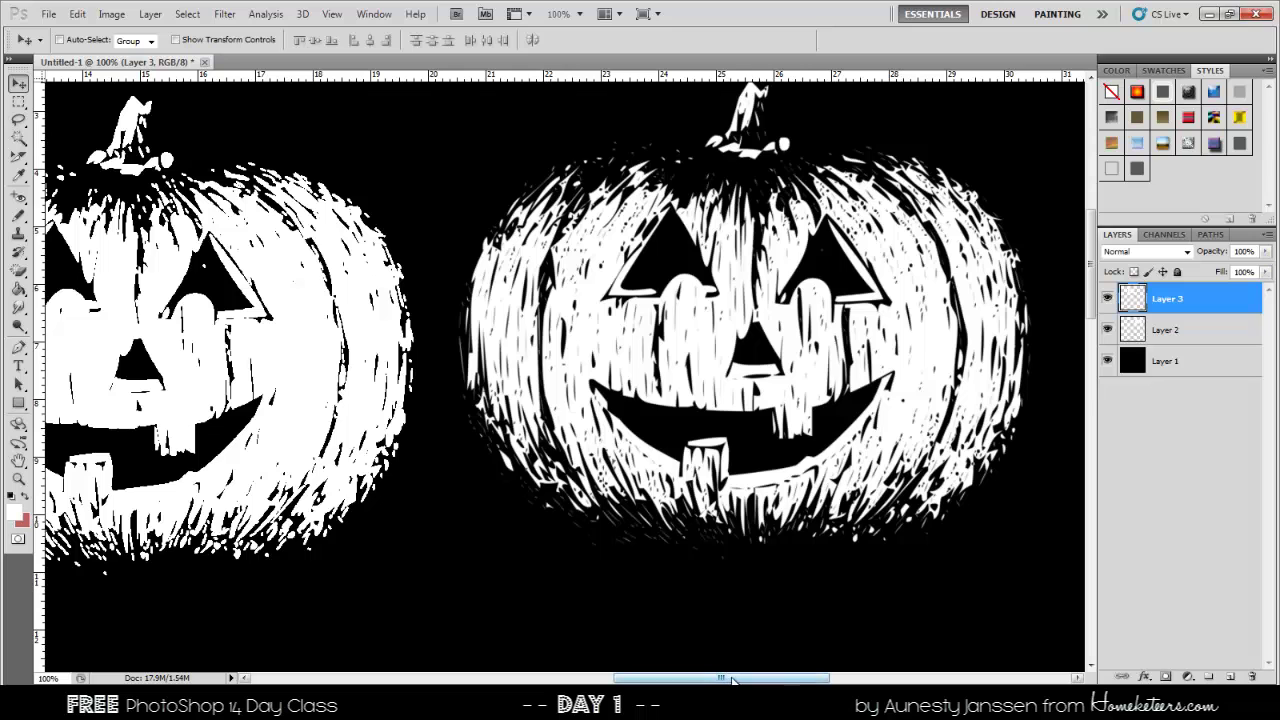
drag(731, 679, 670, 679)
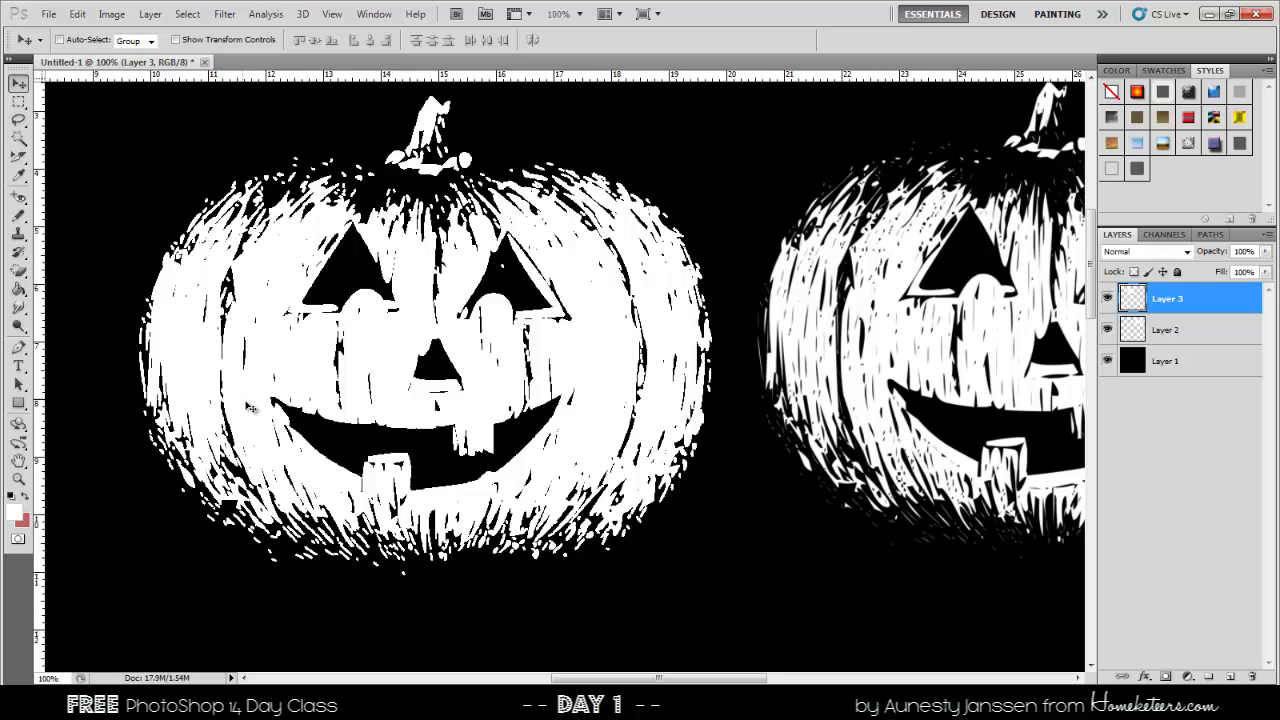
click(1198, 330)
drag(730, 680, 782, 680)
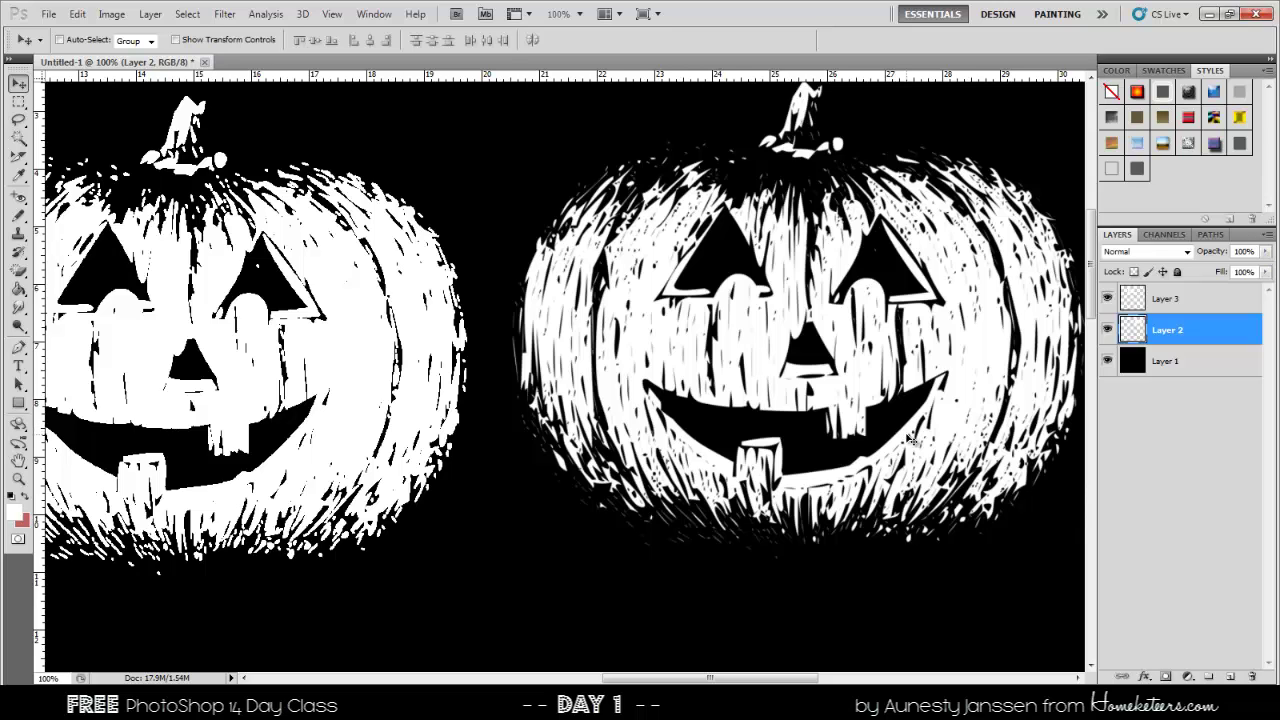
key(ctrl+minus)
key(ctrl+minus)
key(ctrl+minus)
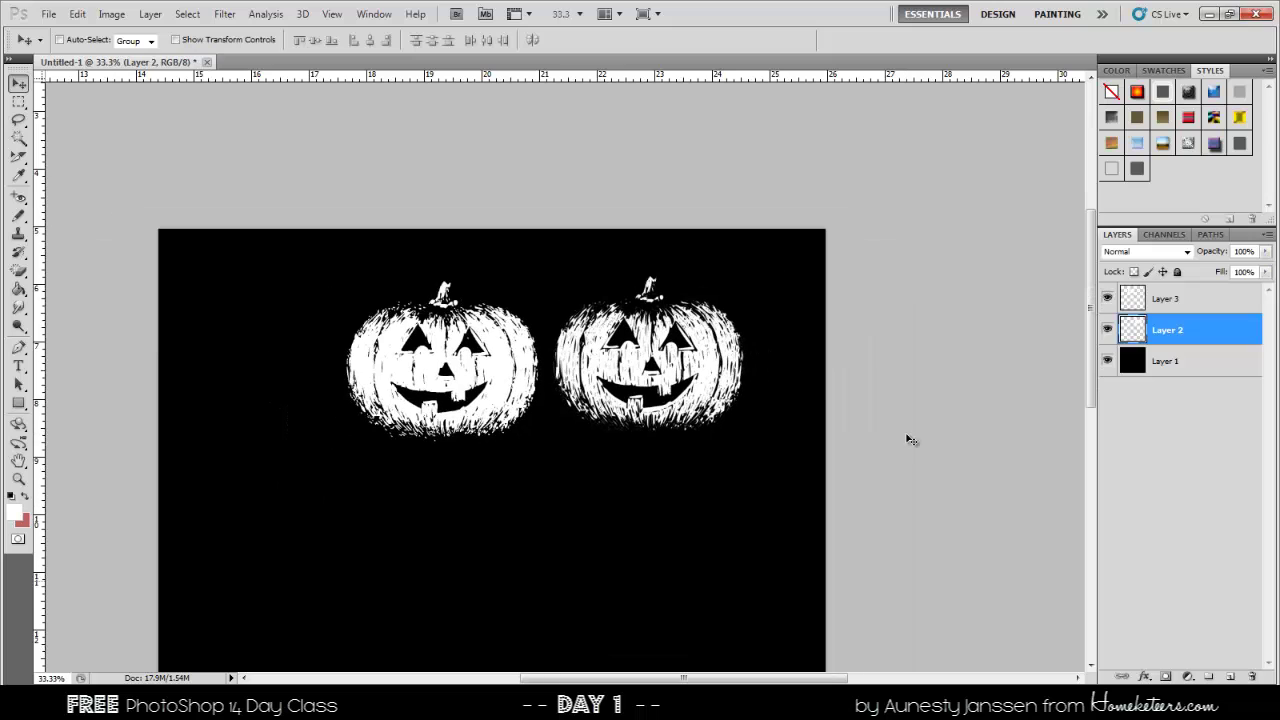
scroll(930, 430, down, 3)
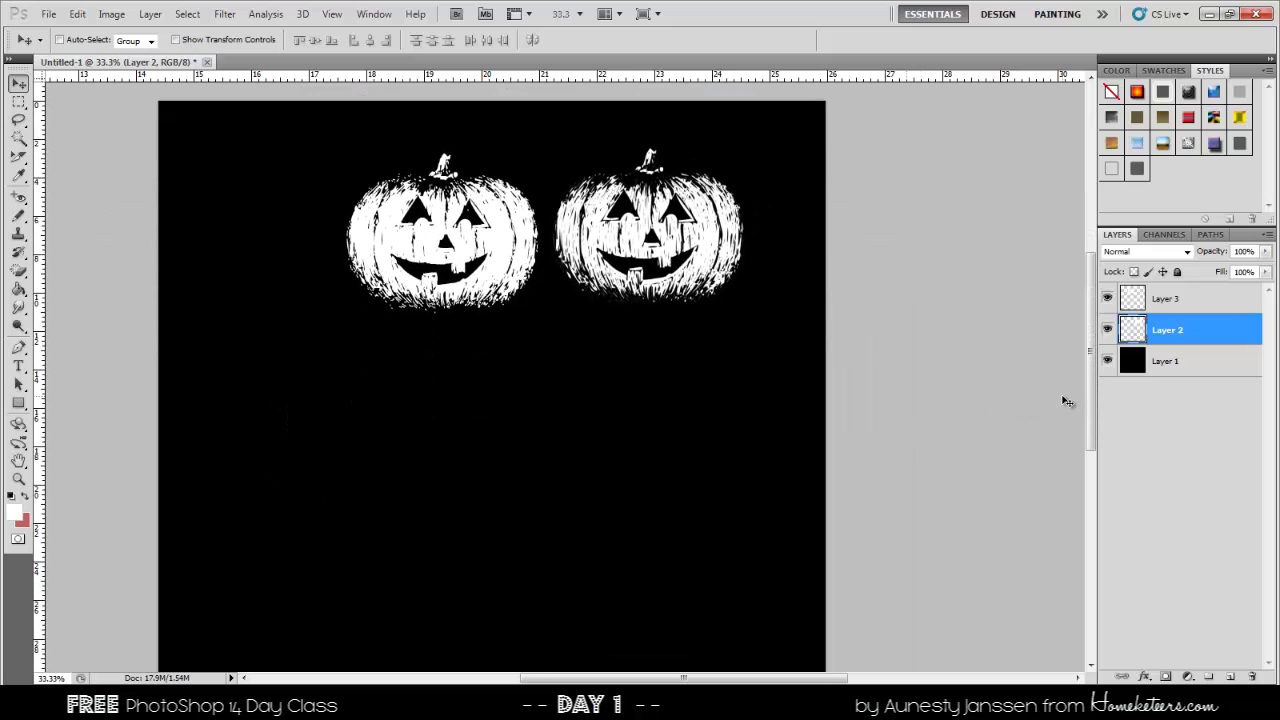
- Select Layer 3, hide Layers 3 and 2, and add a new empty Layer 4
click(1190, 298)
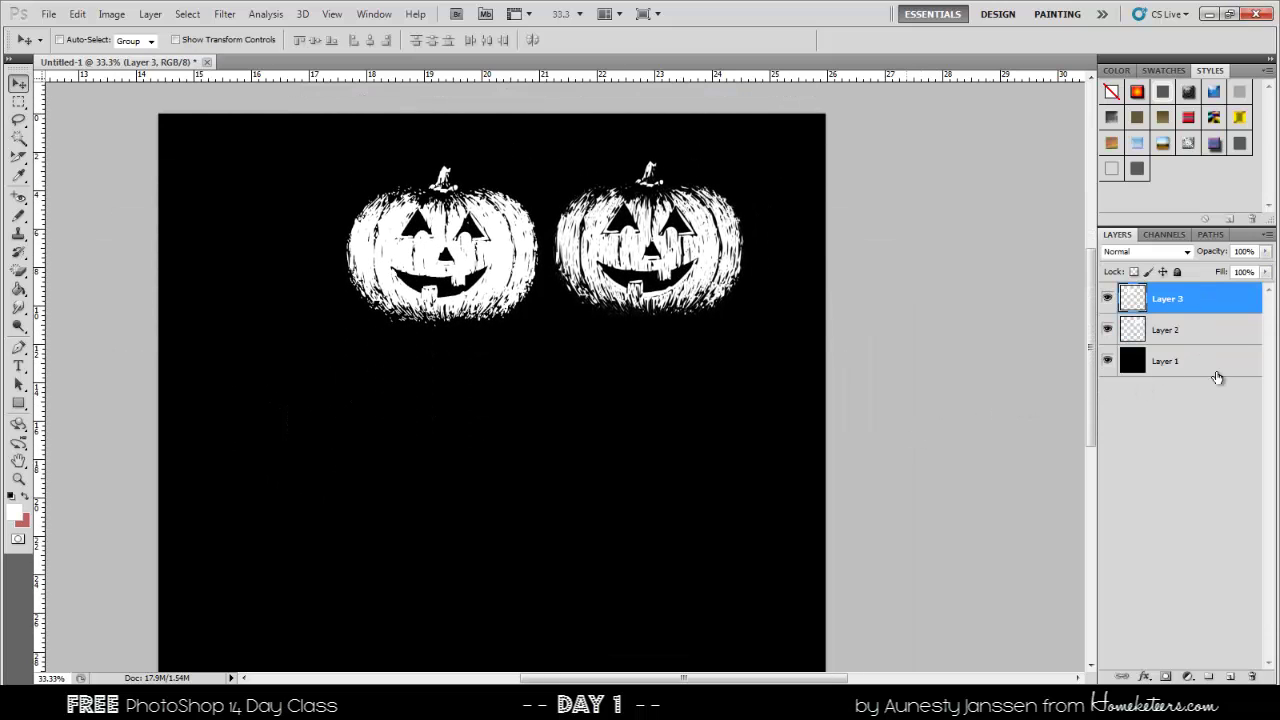
click(1107, 299)
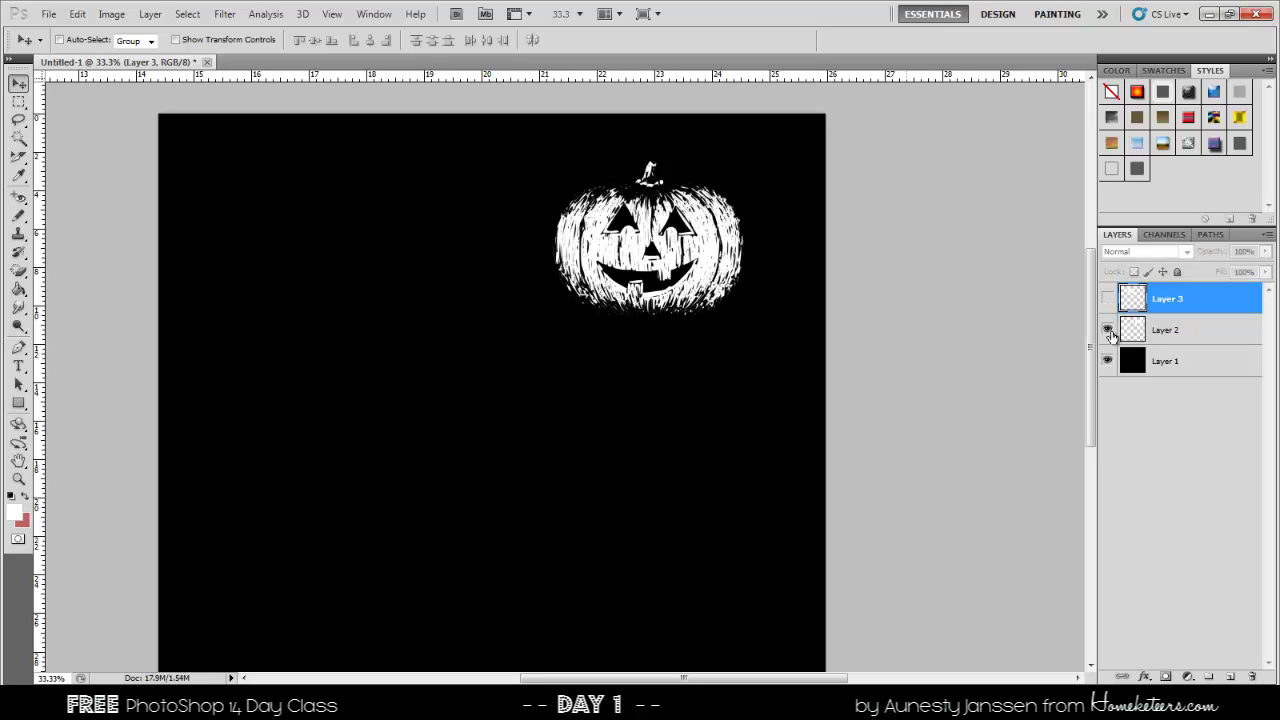
click(1107, 330)
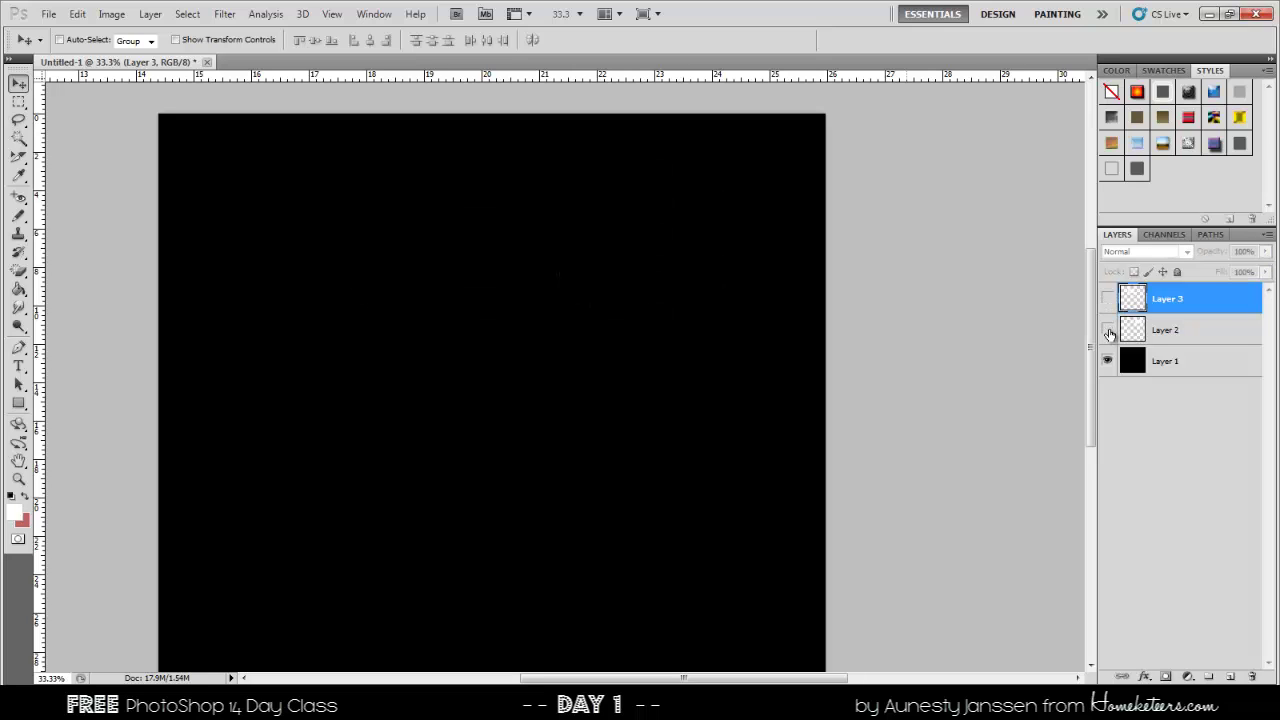
click(1230, 677)
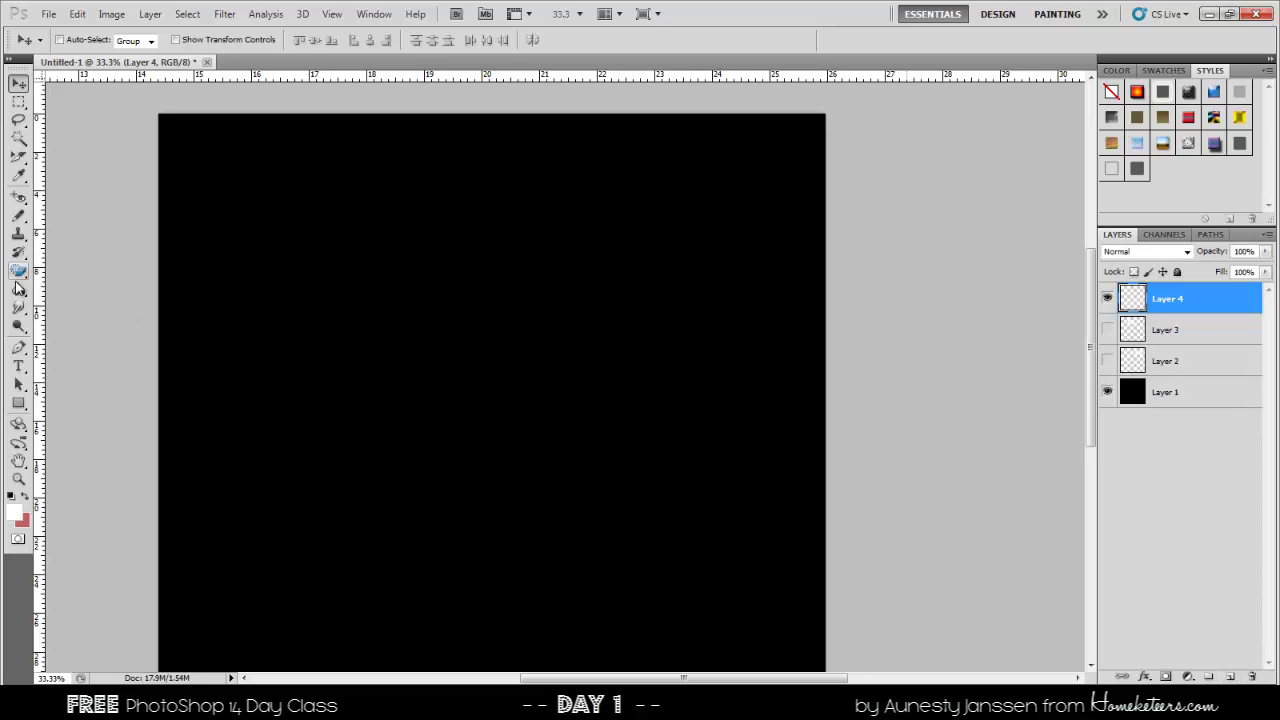
- Switch back to the Brush, set stamp brush 2483 to 764 px, and stamp the postmark near the top
click(20, 222)
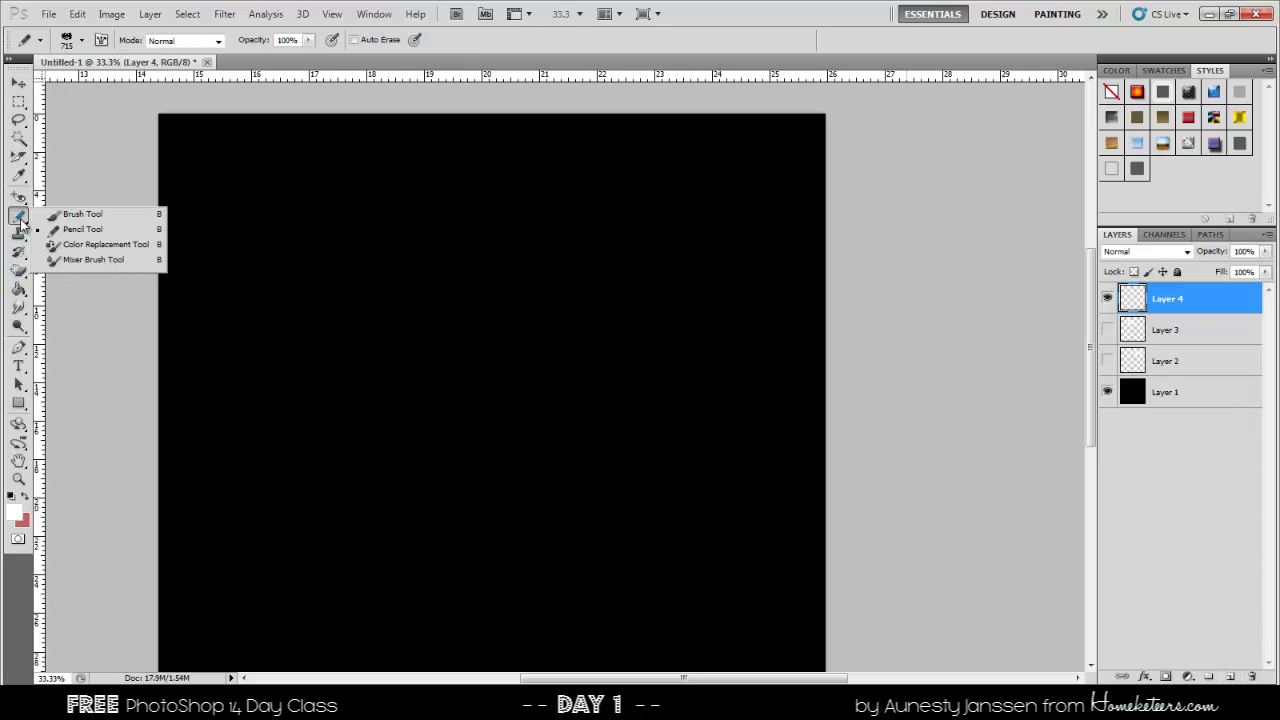
click(58, 216)
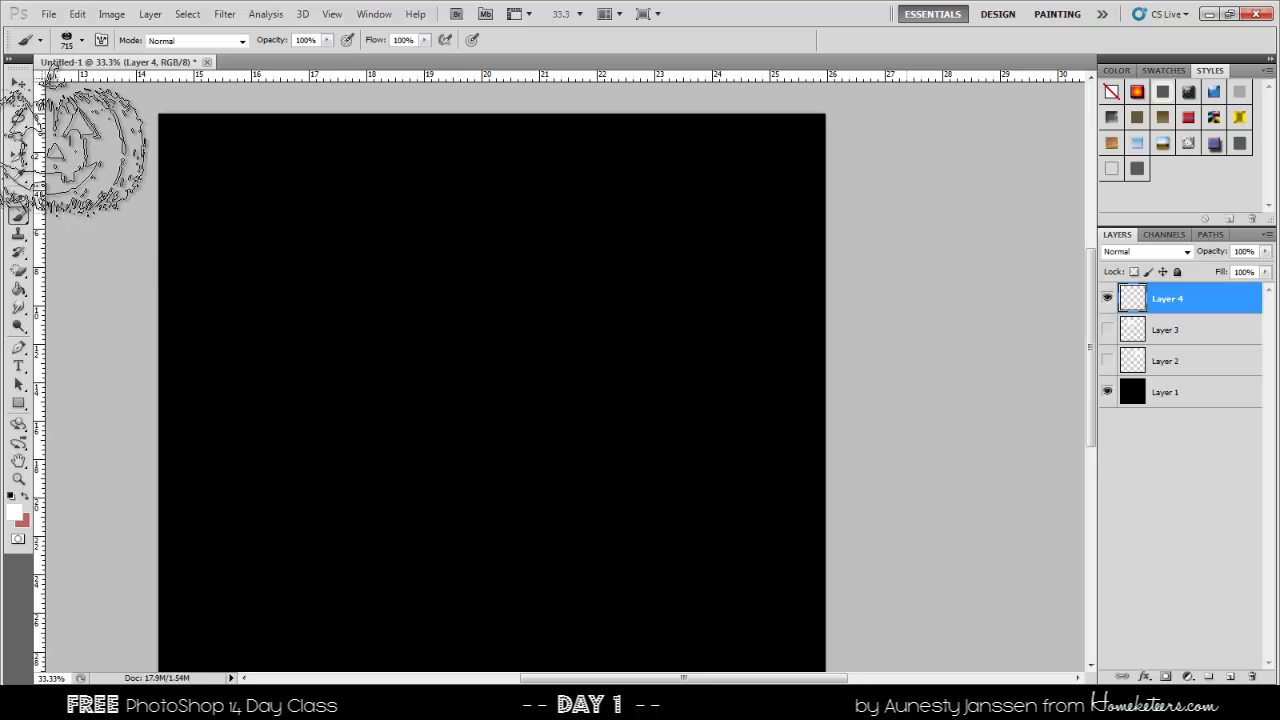
click(82, 40)
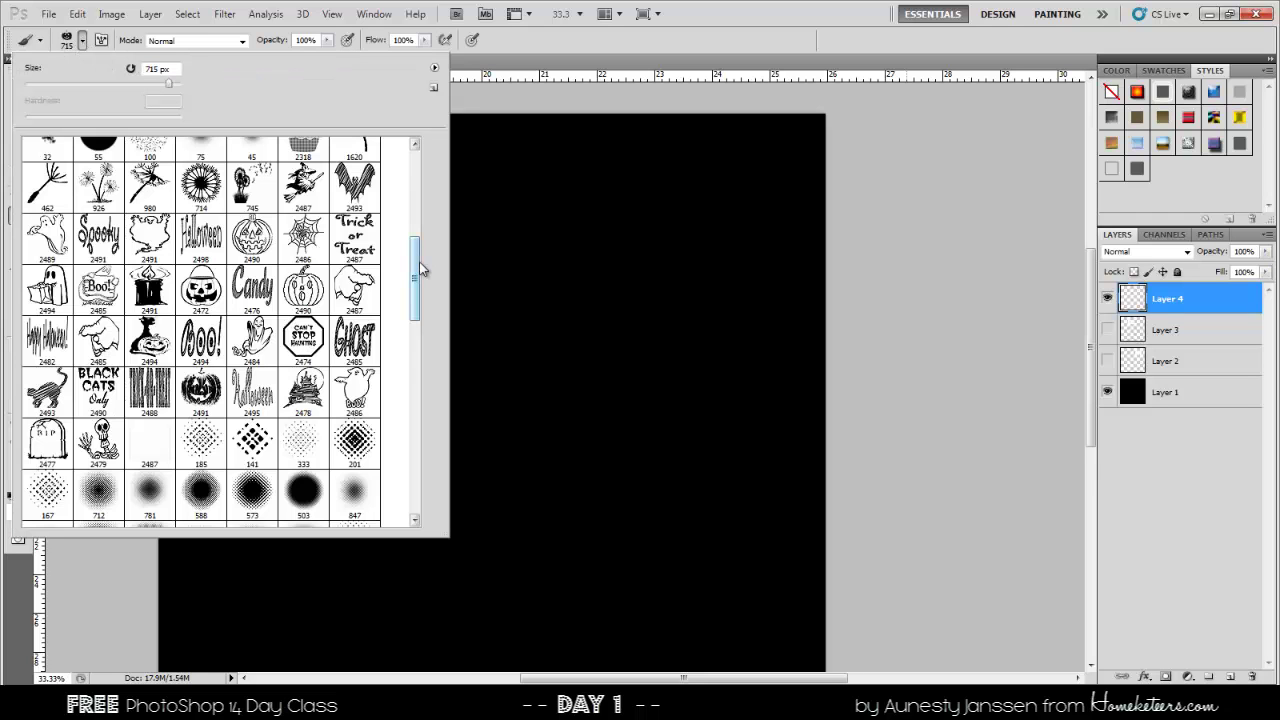
drag(420, 266, 415, 490)
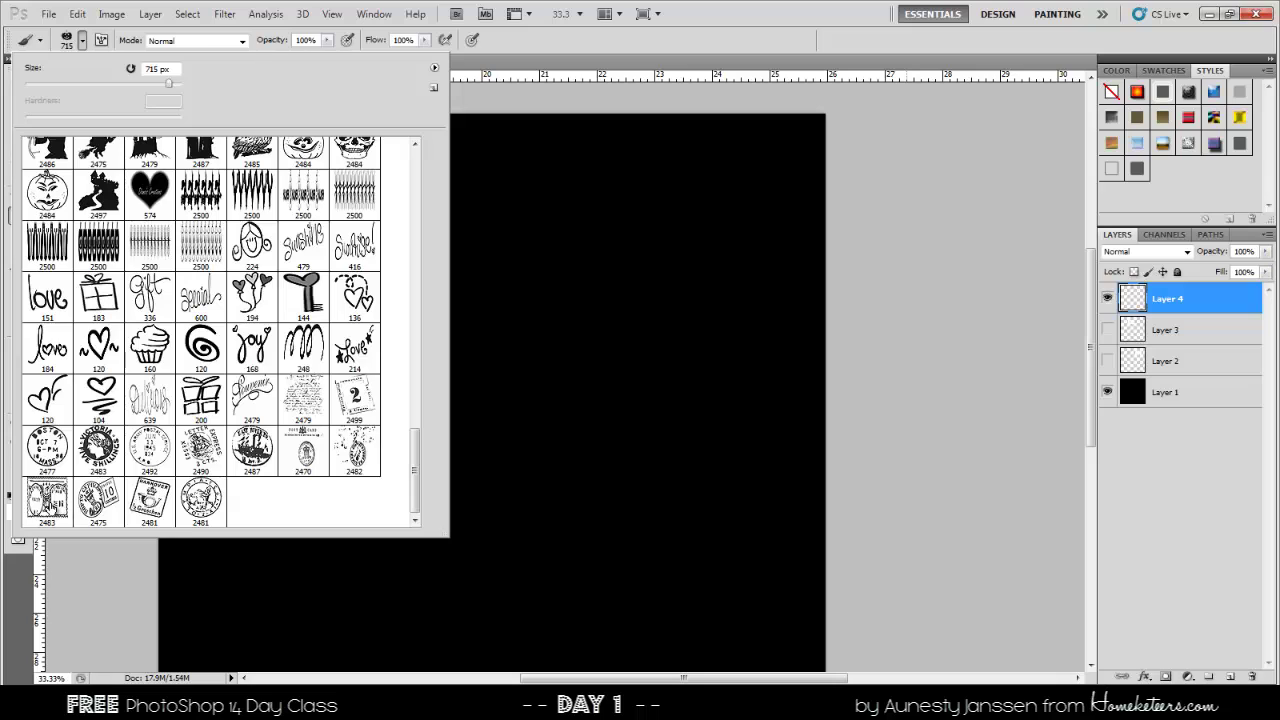
click(48, 500)
drag(183, 88, 170, 88)
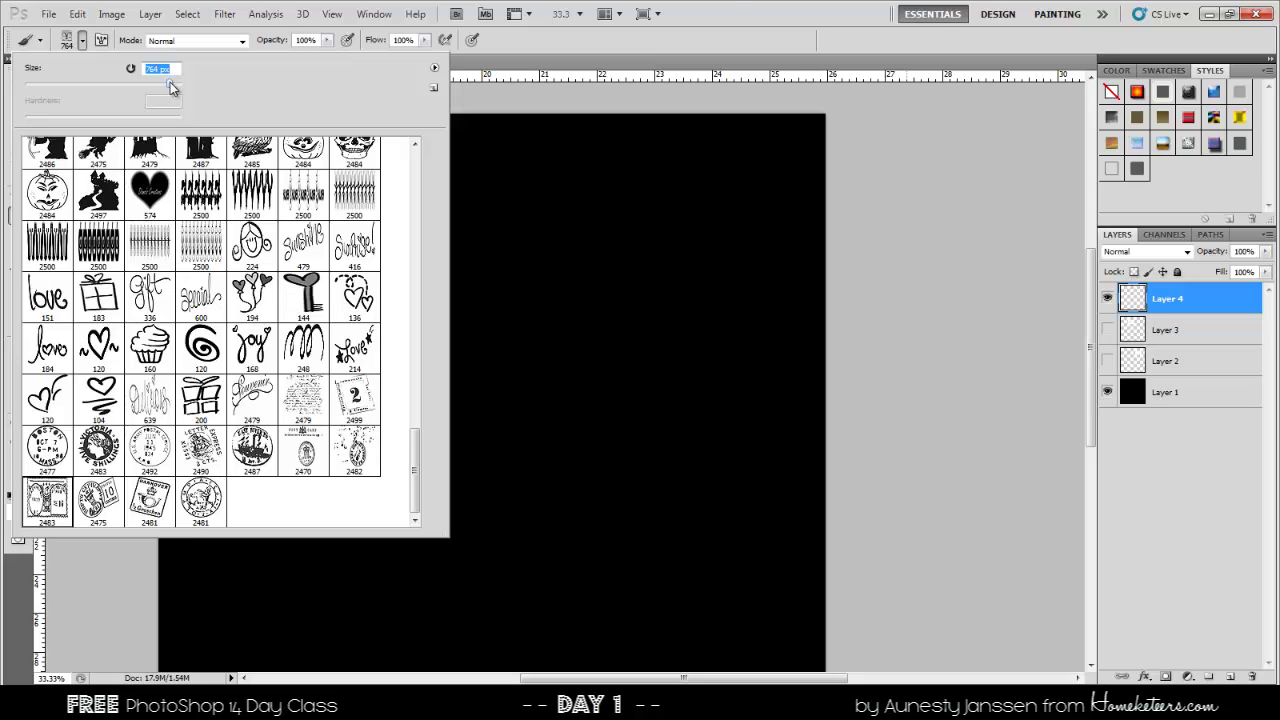
key(Return)
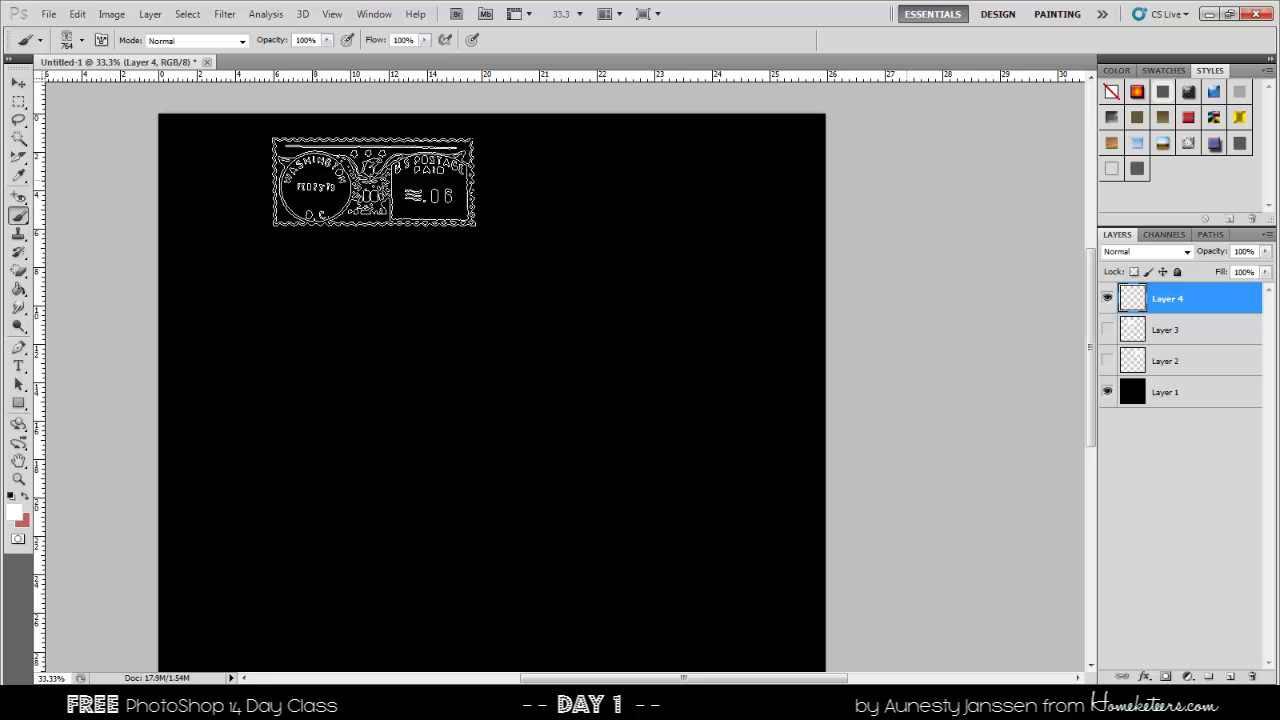
click(613, 185)
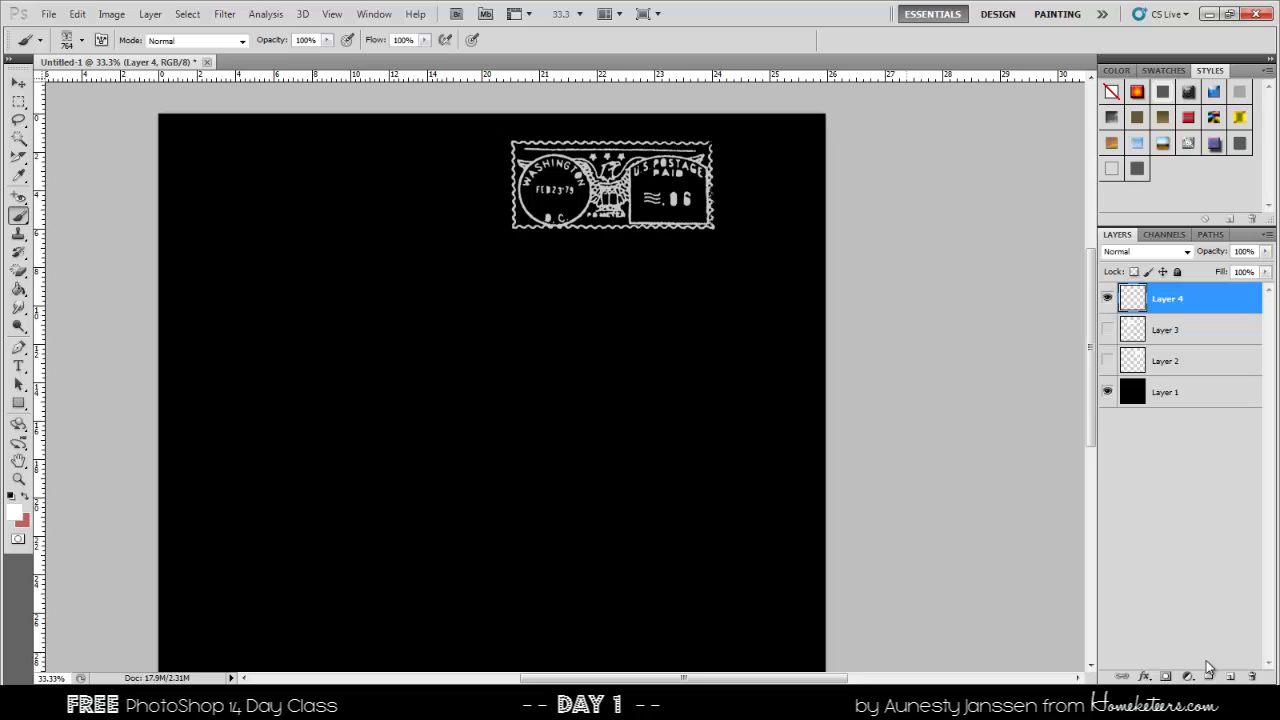
- Add a new Layer 5 and switch to the Pencil tool
click(1230, 677)
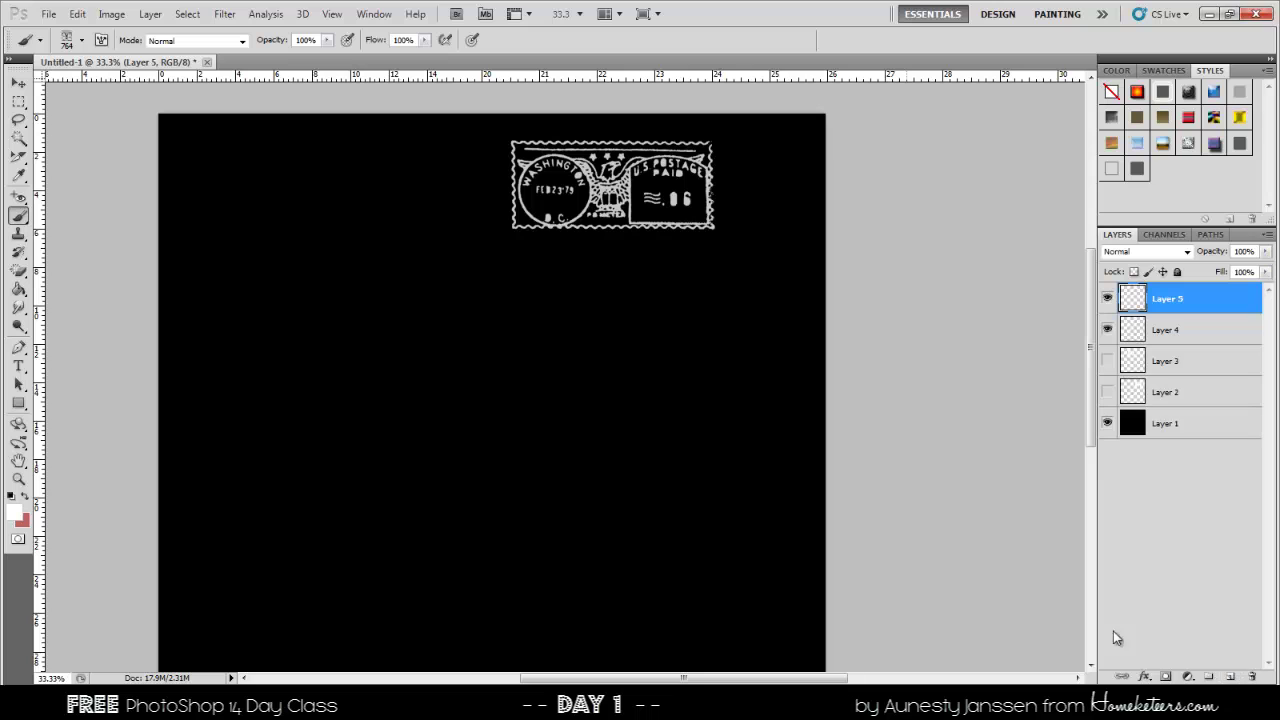
right_click(18, 216)
click(70, 229)
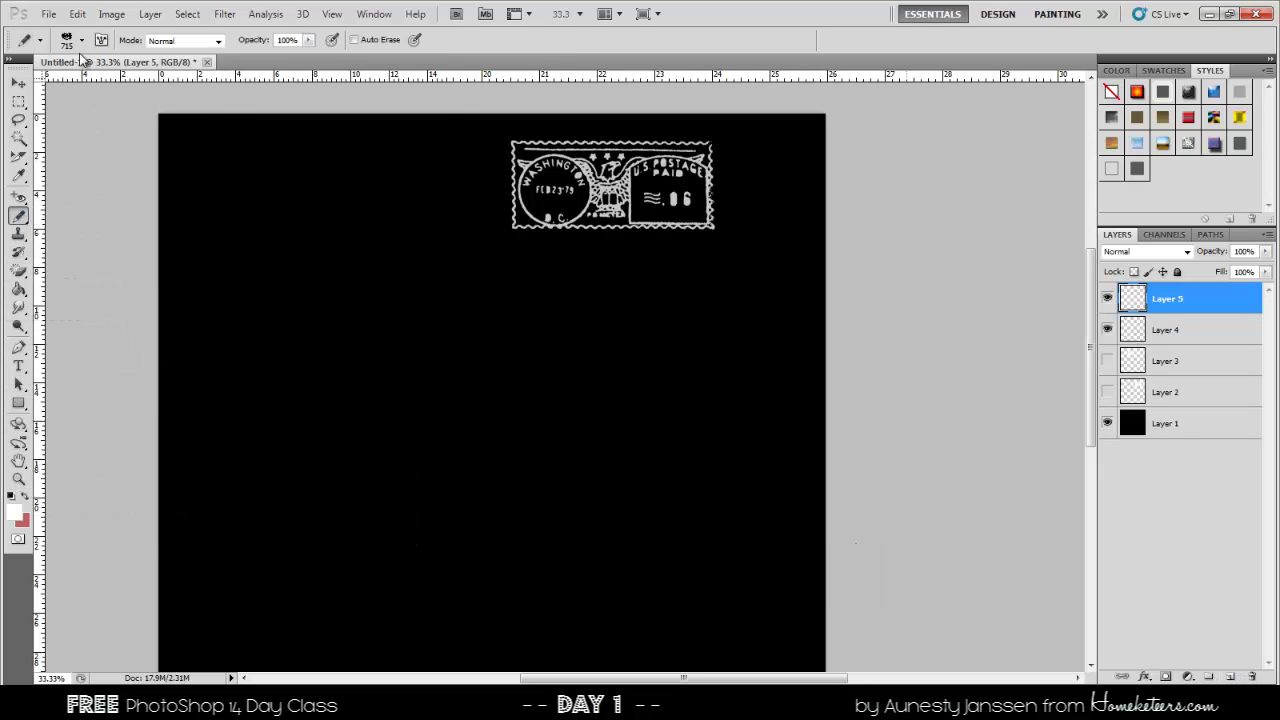
- Set stamp brush 2483 to 764 px and stamp a second postmark below the first
click(82, 40)
click(47, 500)
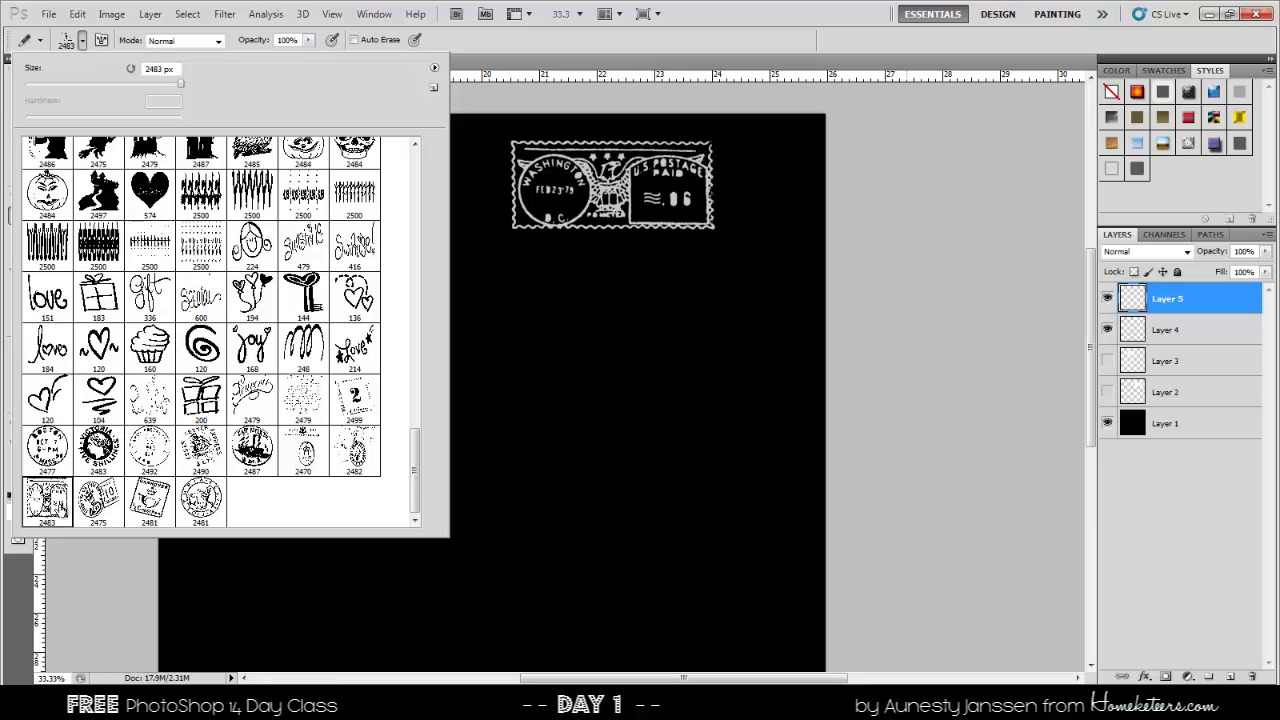
drag(183, 89, 171, 89)
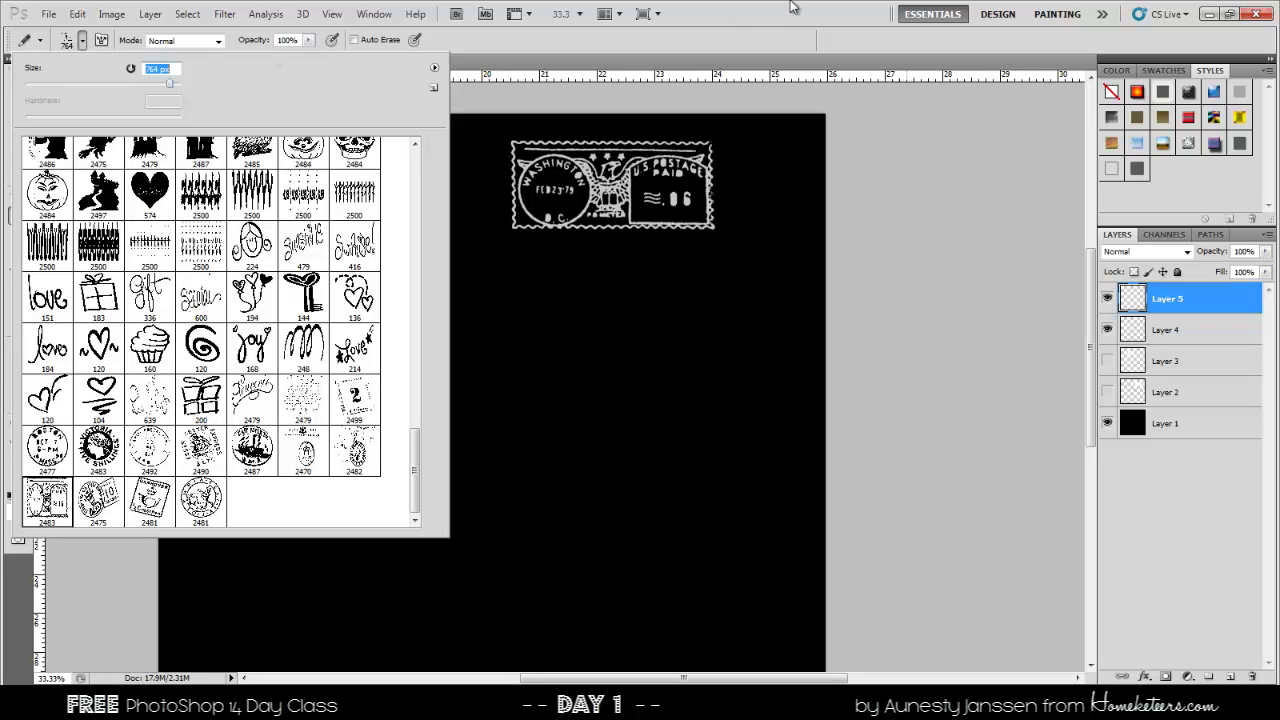
click(798, 84)
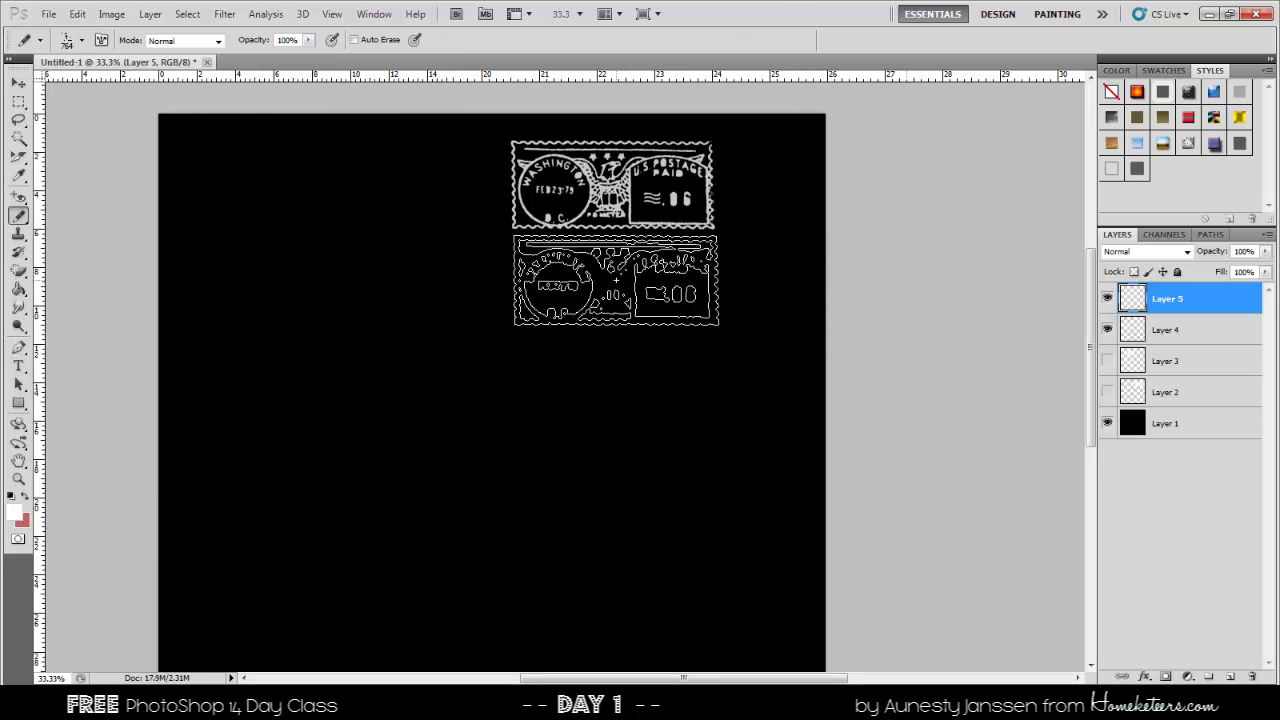
click(616, 281)
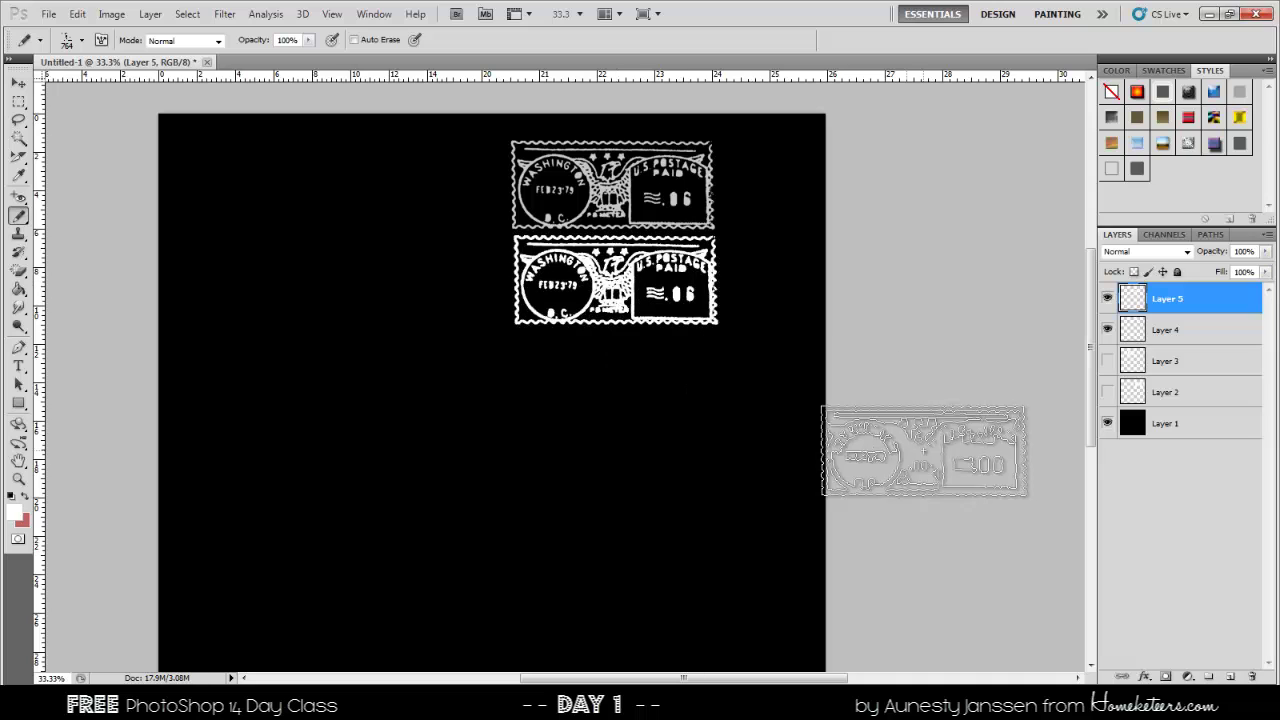
click(20, 83)
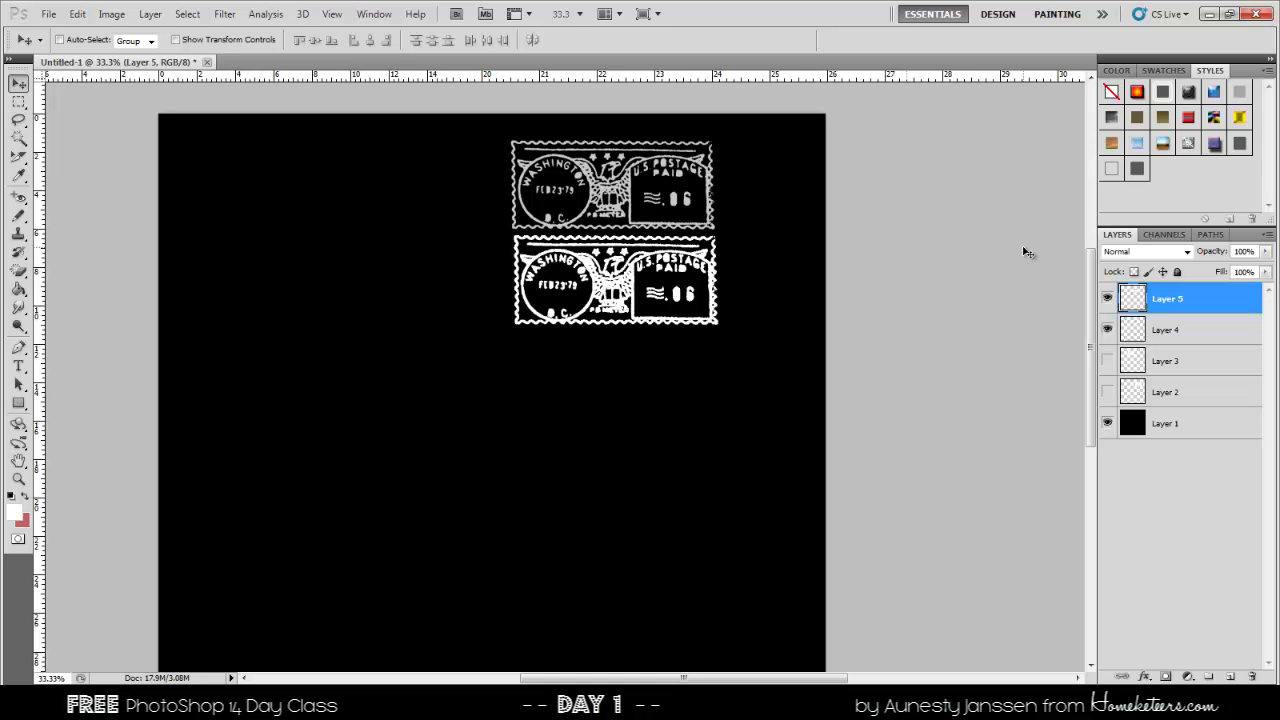
- Zoom in to 100% and scroll to compare the soft and hard-edged postmarks
key(ctrl+plus)
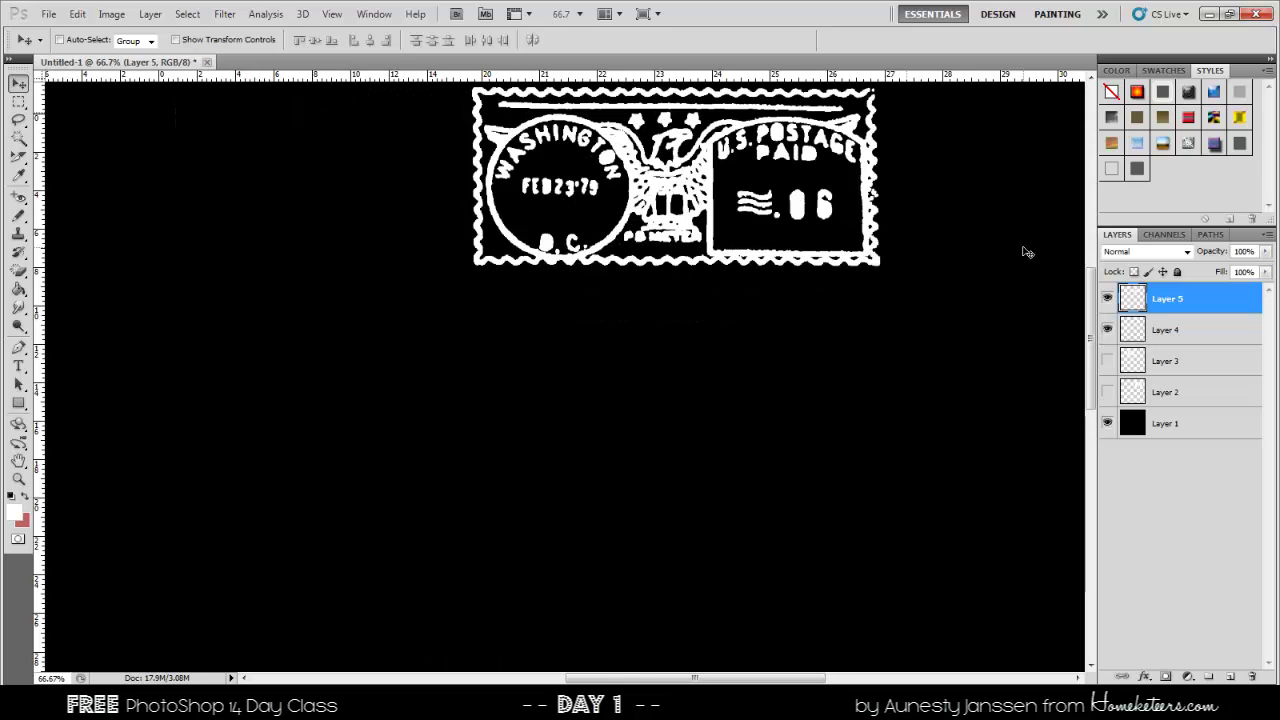
scroll(950, 441, up, 6)
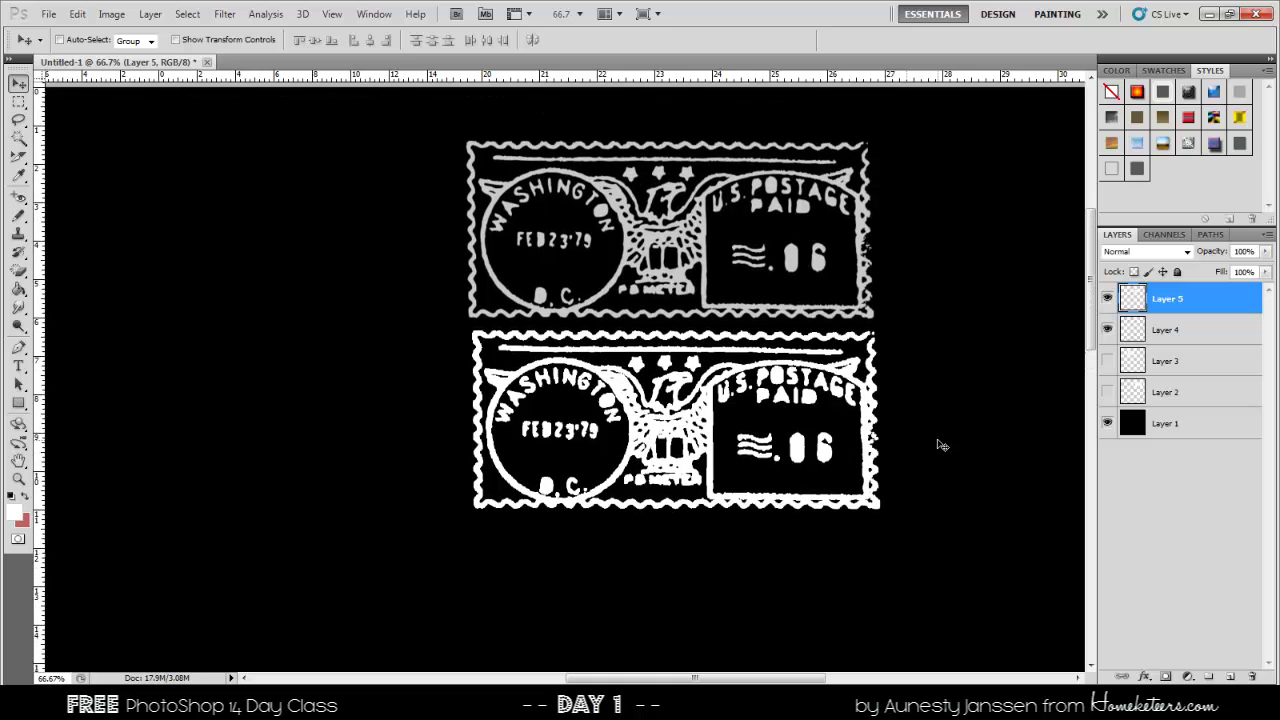
scroll(942, 444, up, 1)
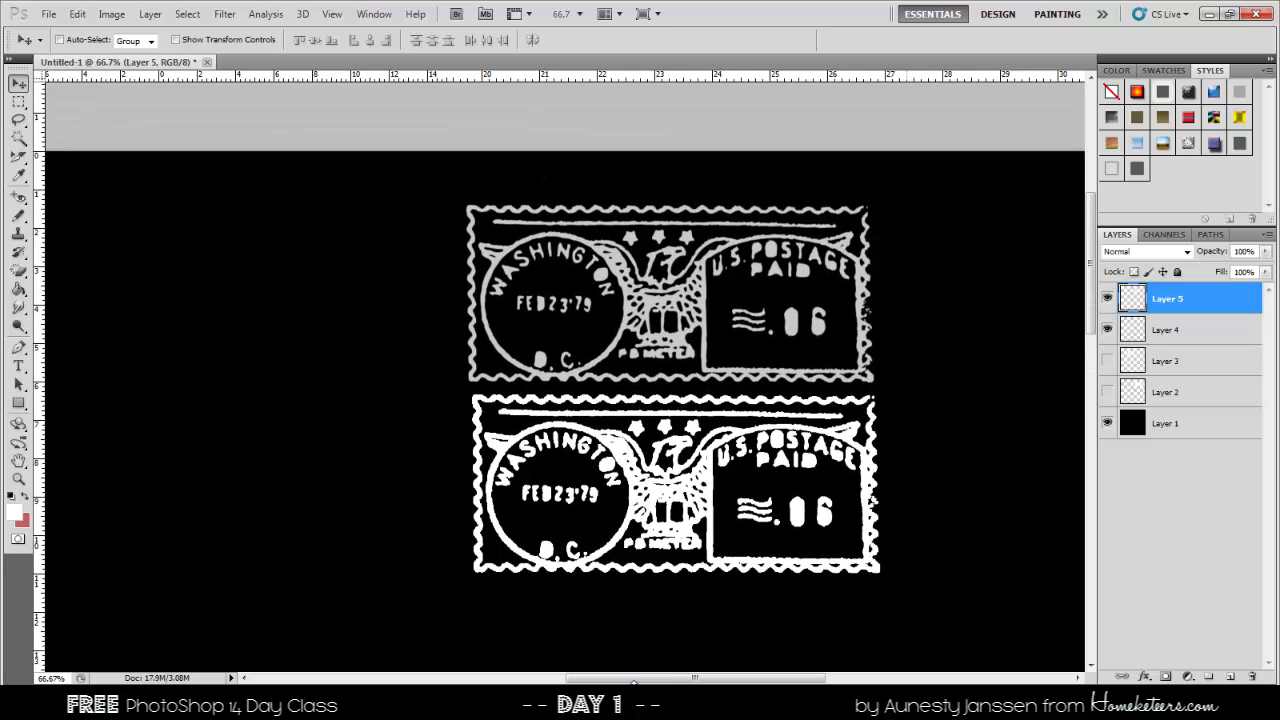
scroll(565, 400, right, 2)
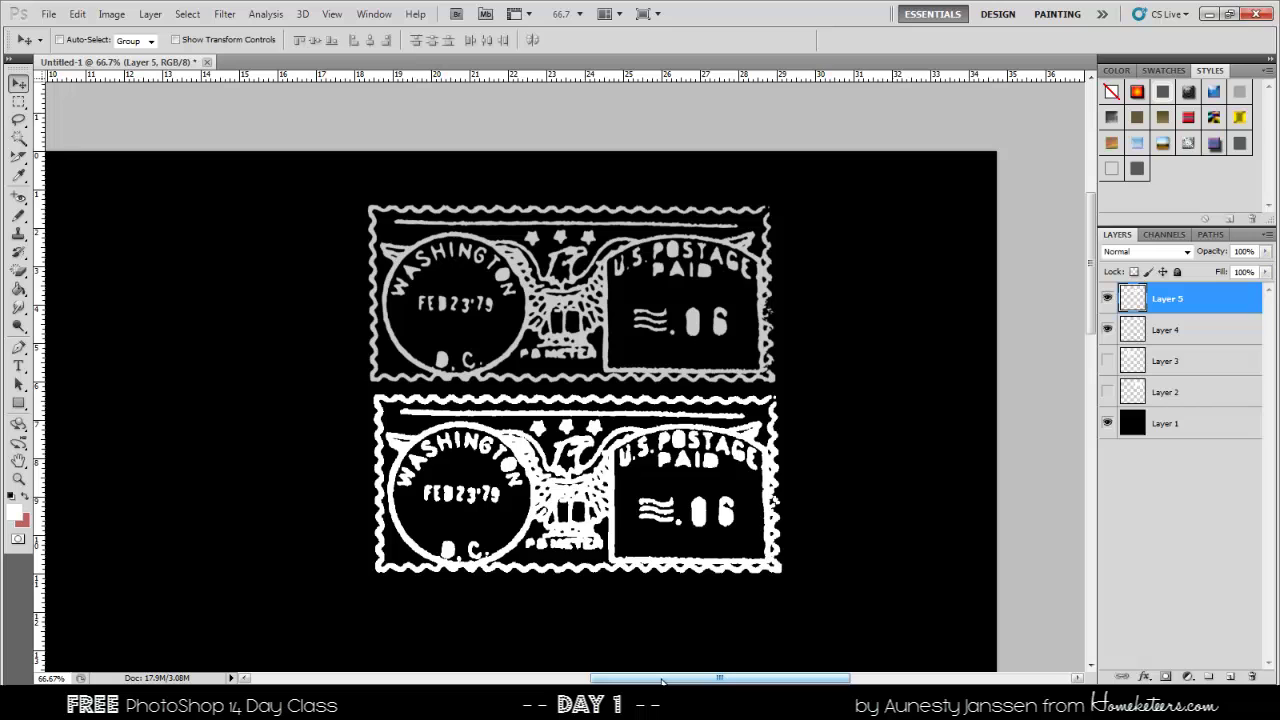
key(ctrl+plus)
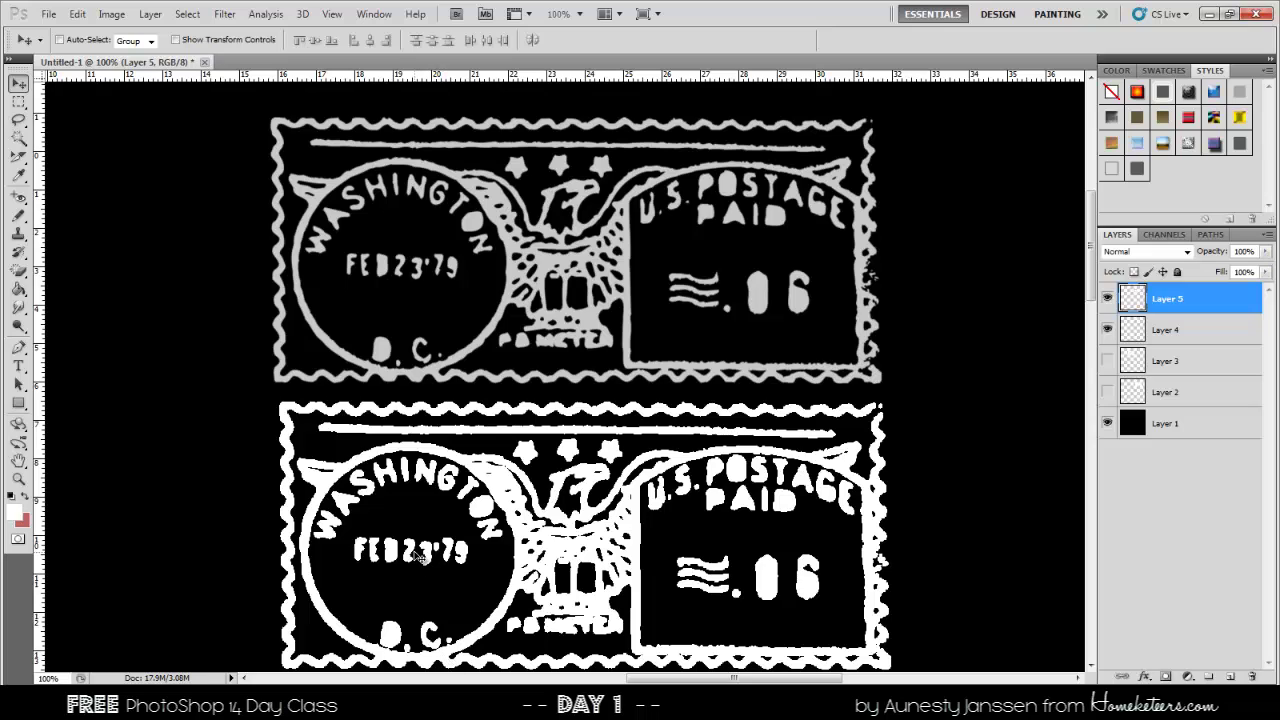
scroll(420, 557, down, 1)
- Select Layer 4 and switch back to the soft Brush Tool
click(1158, 333)
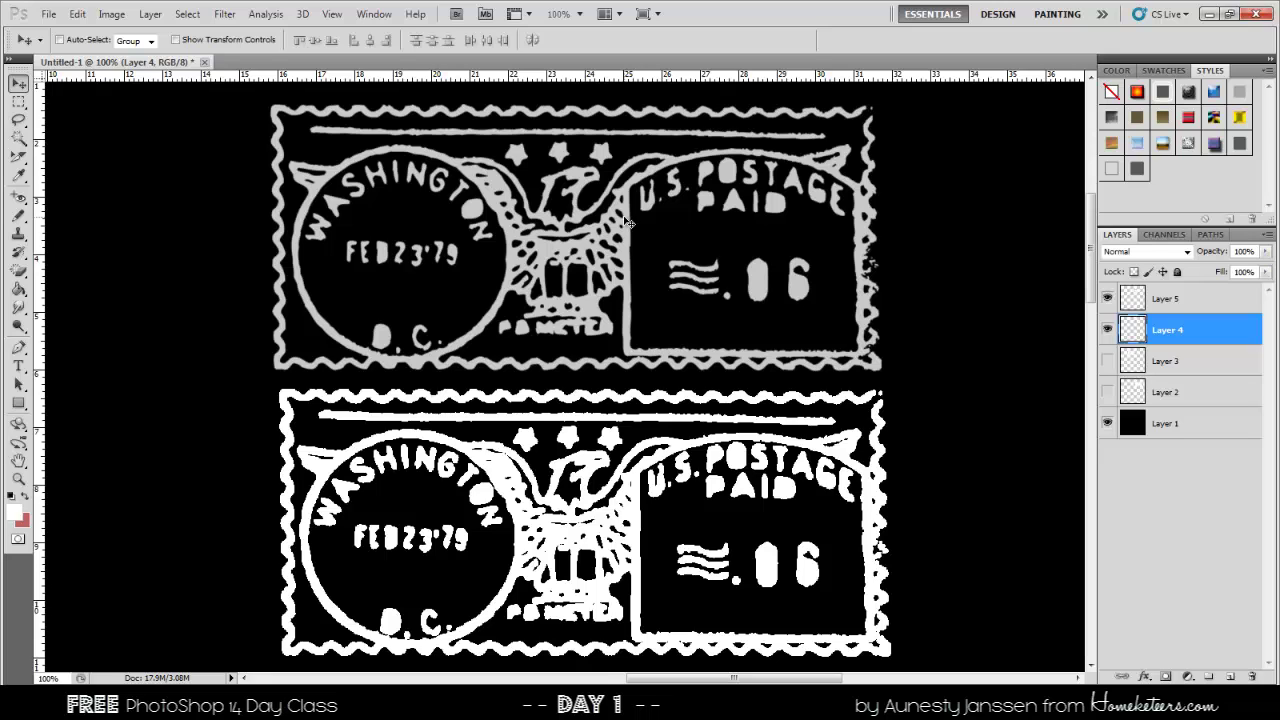
drag(674, 679, 633, 681)
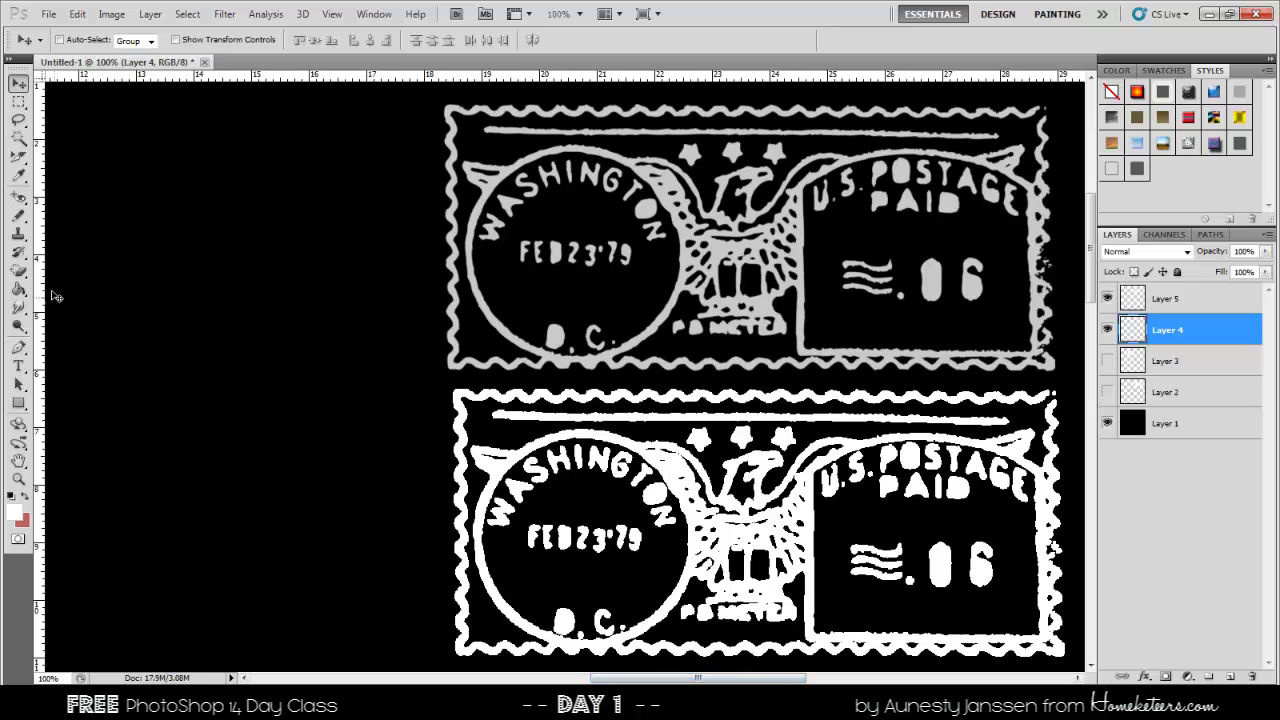
mouse_move(18, 215)
mouse_down()
mouse_move(300, 190)
mouse_move(290, 215)
mouse_move(322, 231)
mouse_up()
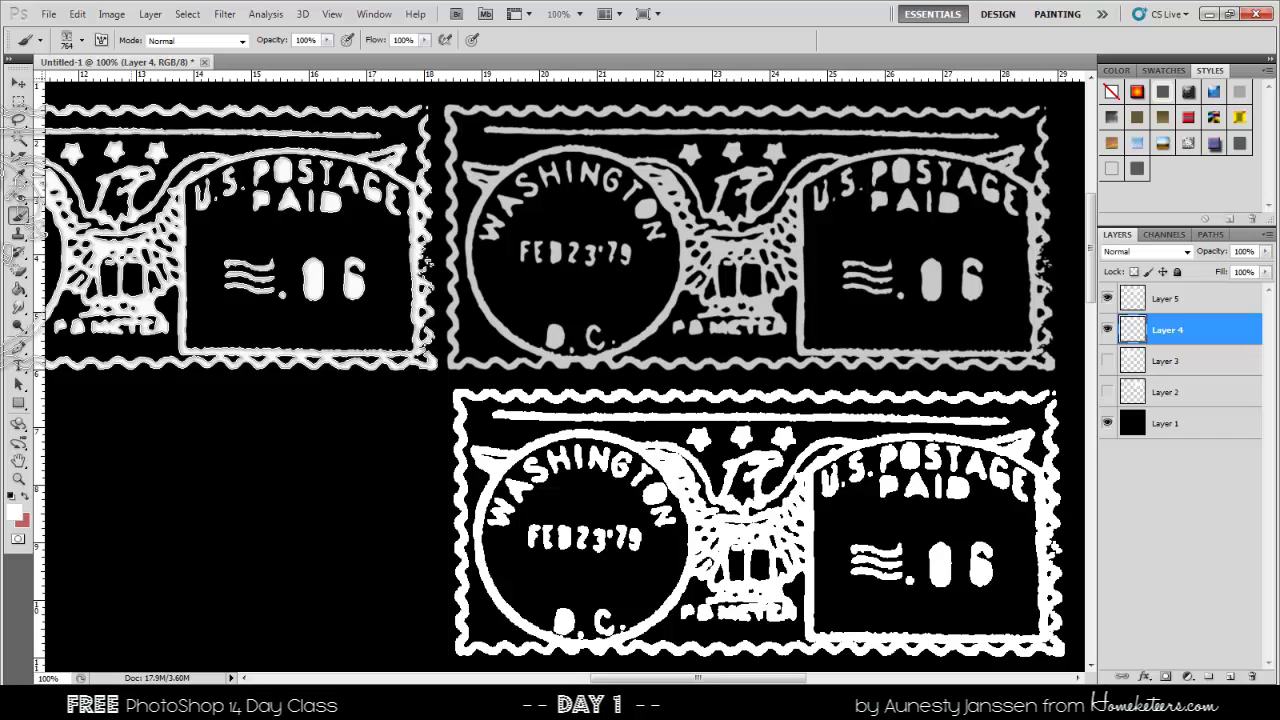
- Position the third Layer 4 postmark to the left of the first stamp with the Move tool
click(18, 82)
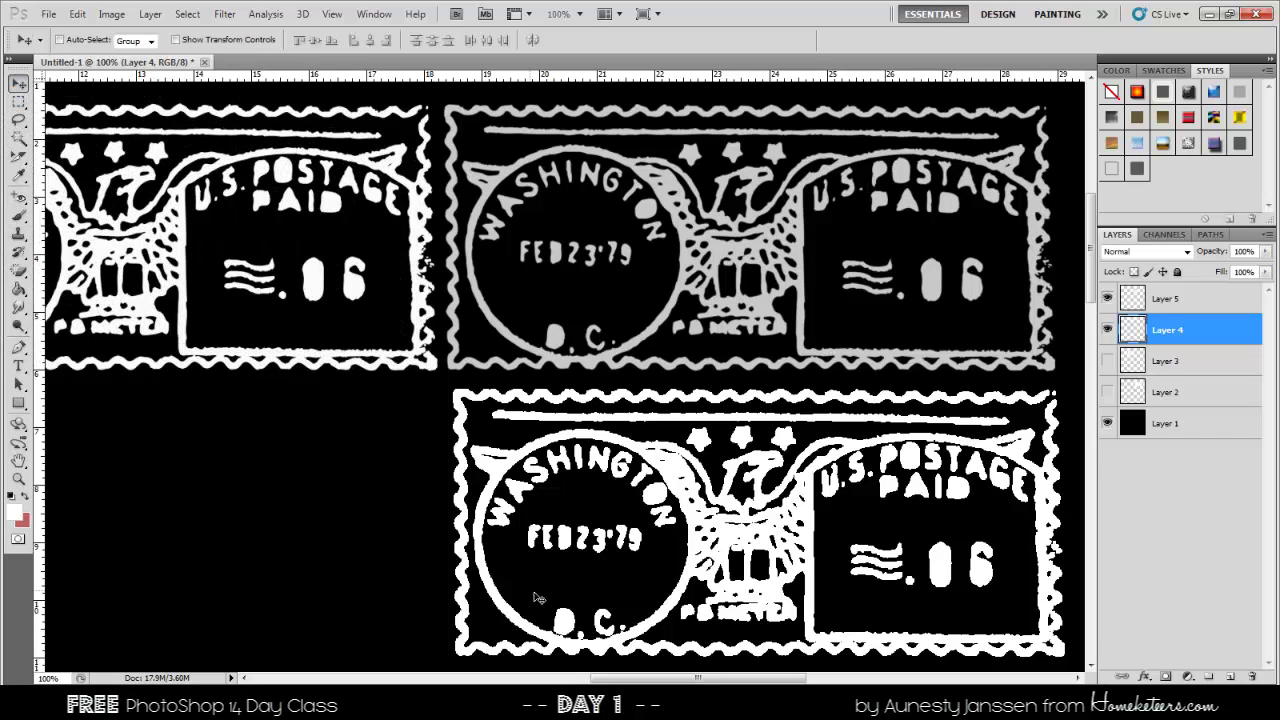
scroll(437, 649, up, 2)
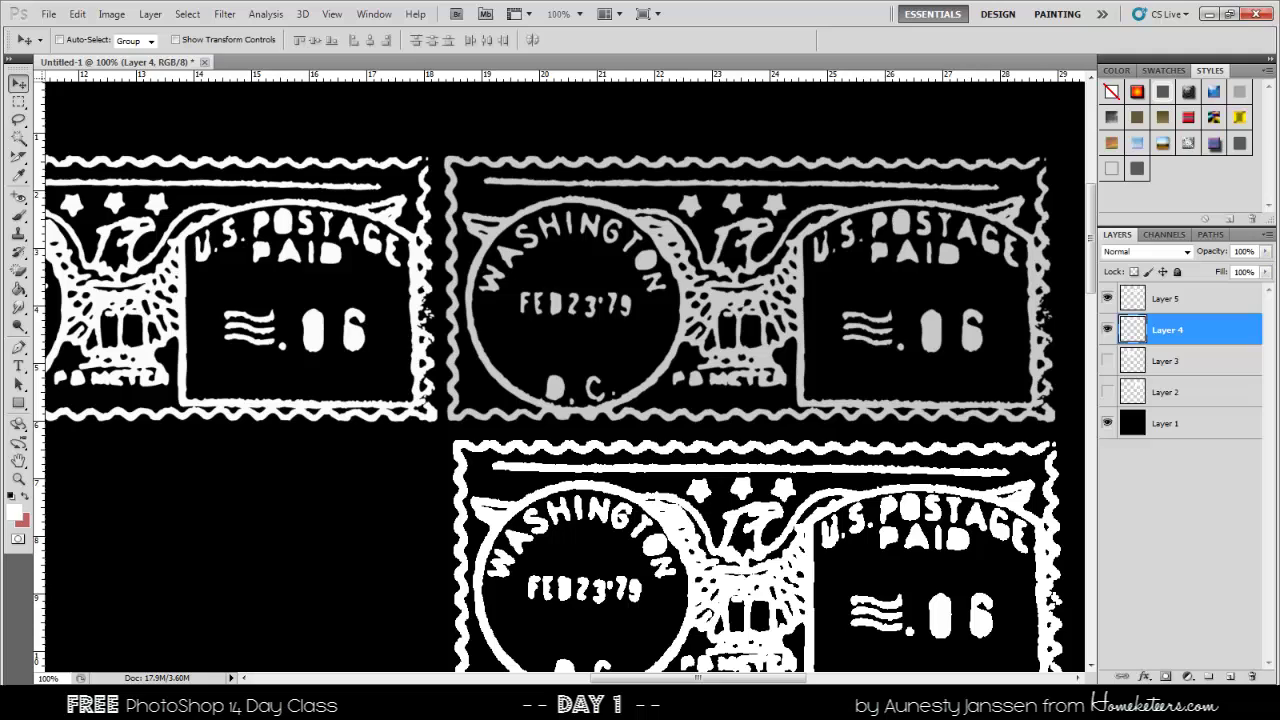
drag(676, 682, 655, 678)
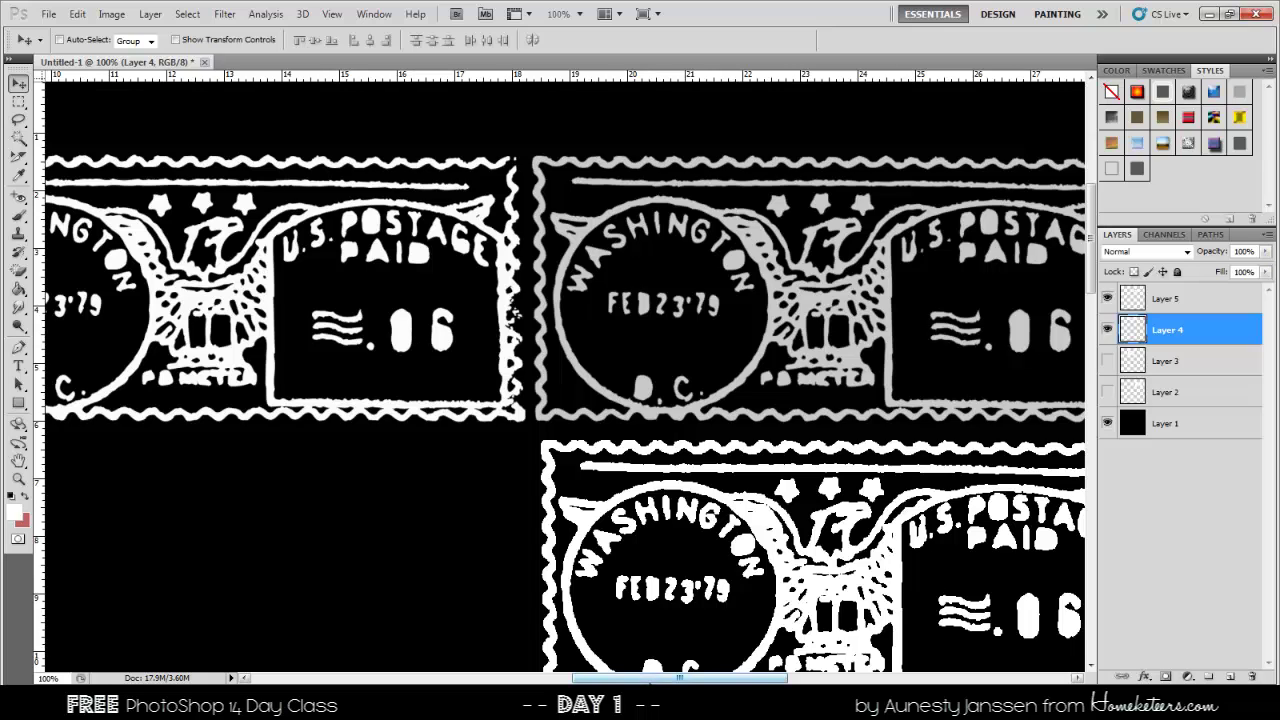
drag(651, 680, 605, 681)
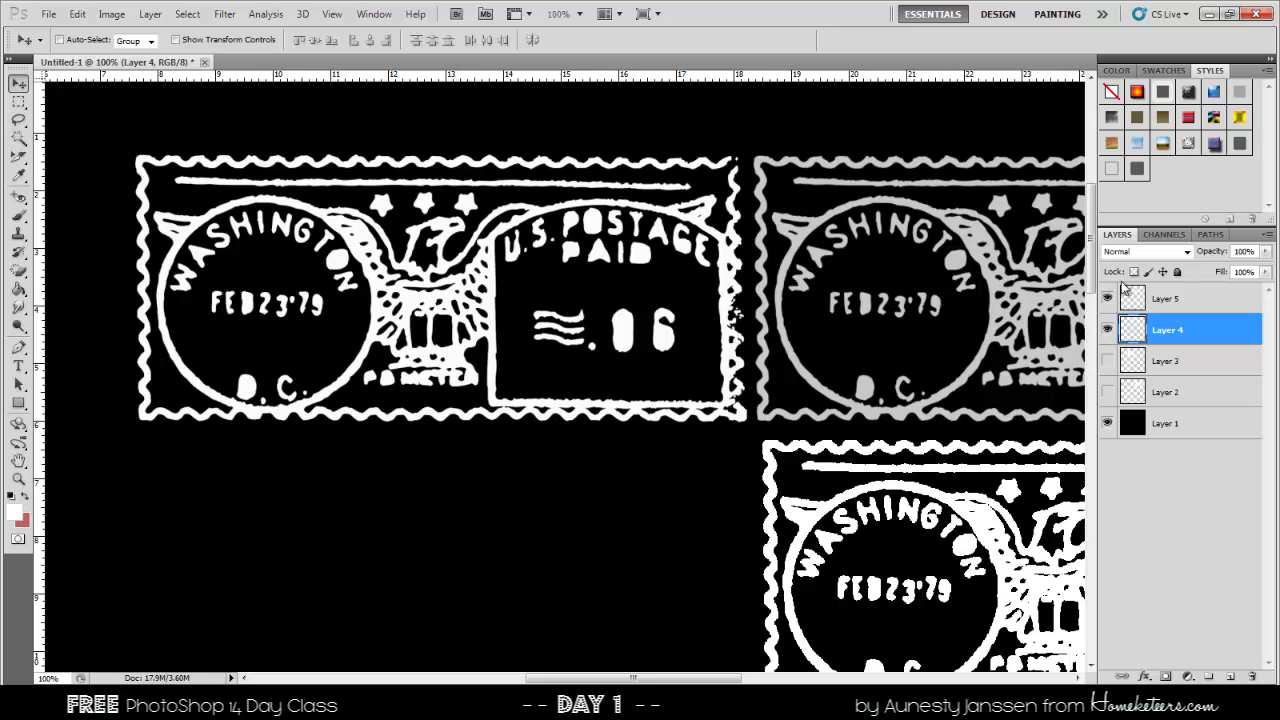
- Shift the Layer 5 postmark left under the upper stamp, checking edges at 500% zoom
click(1214, 301)
drag(950, 541, 376, 524)
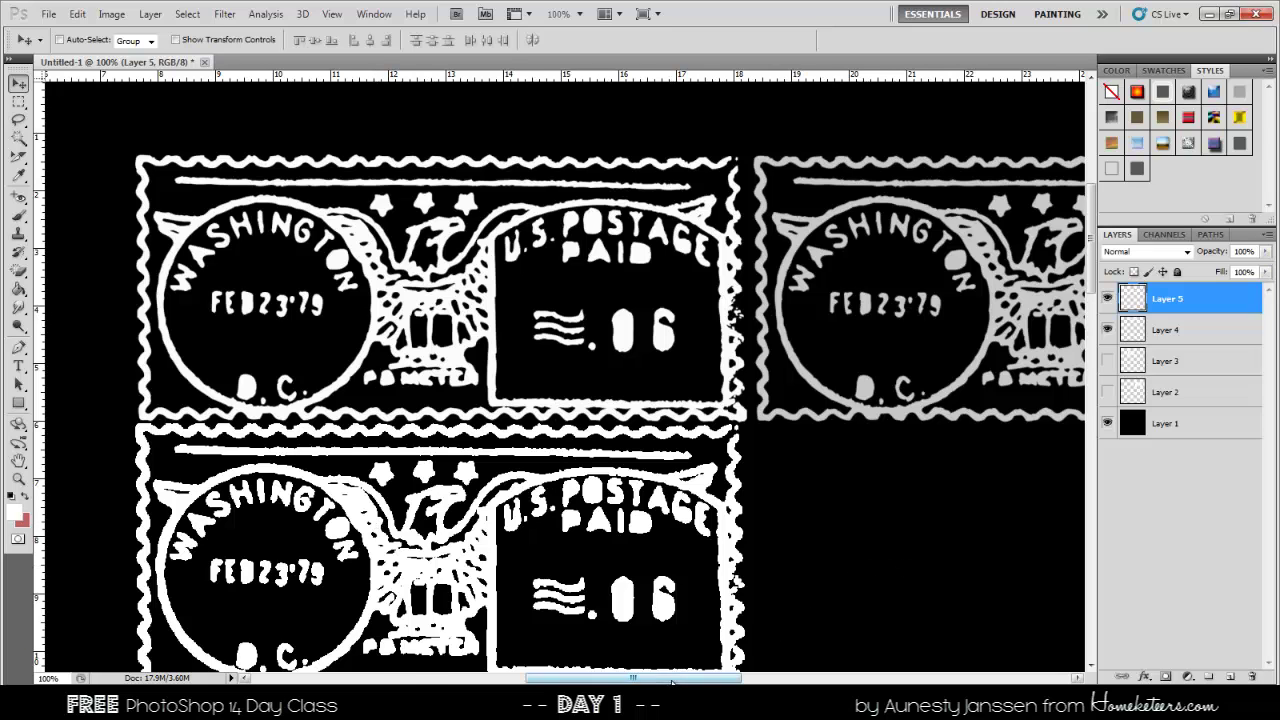
drag(665, 678, 628, 680)
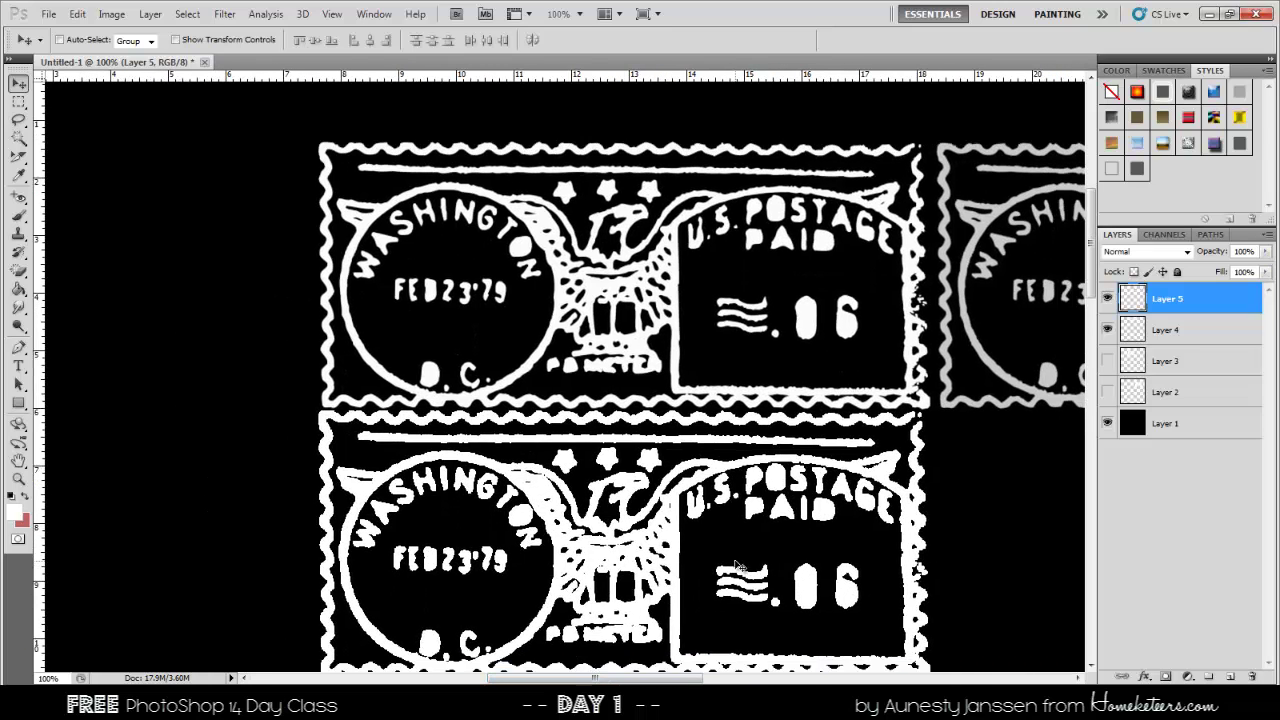
scroll(738, 566, down, 2)
key(ctrl+plus)
key(ctrl+plus)
key(ctrl+plus)
key(ctrl+plus)
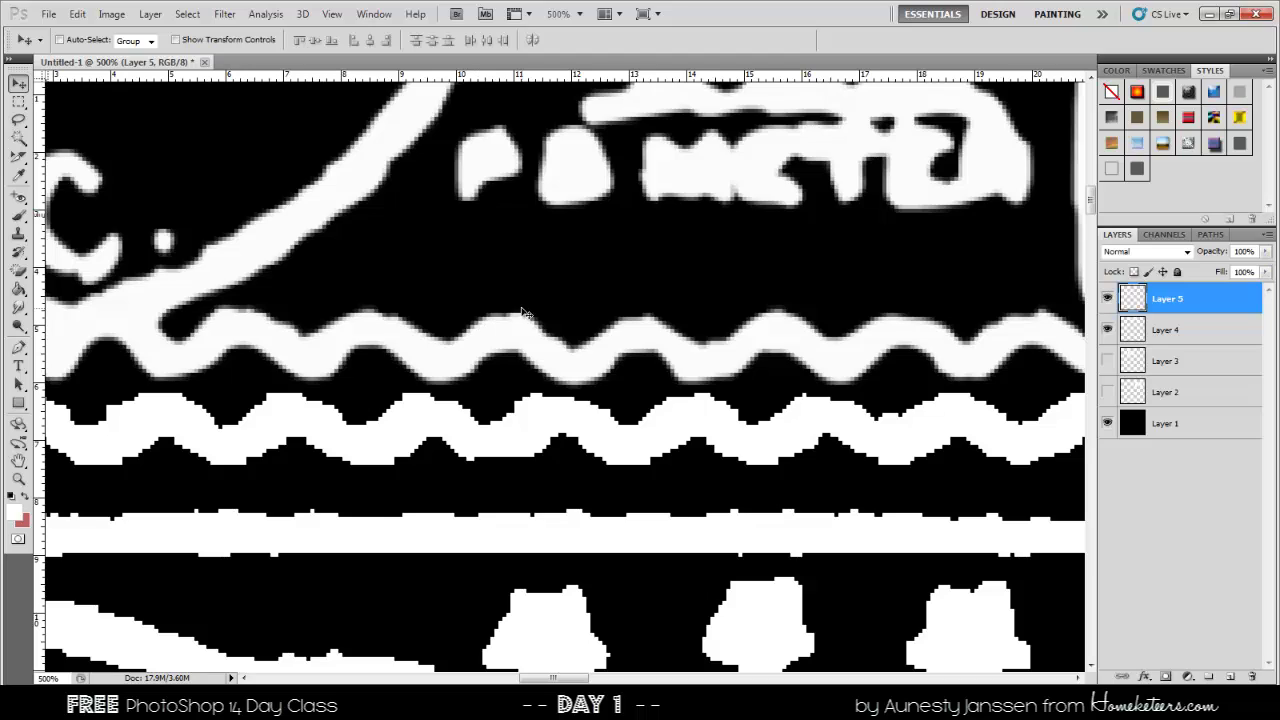
scroll(522, 313, down, 5)
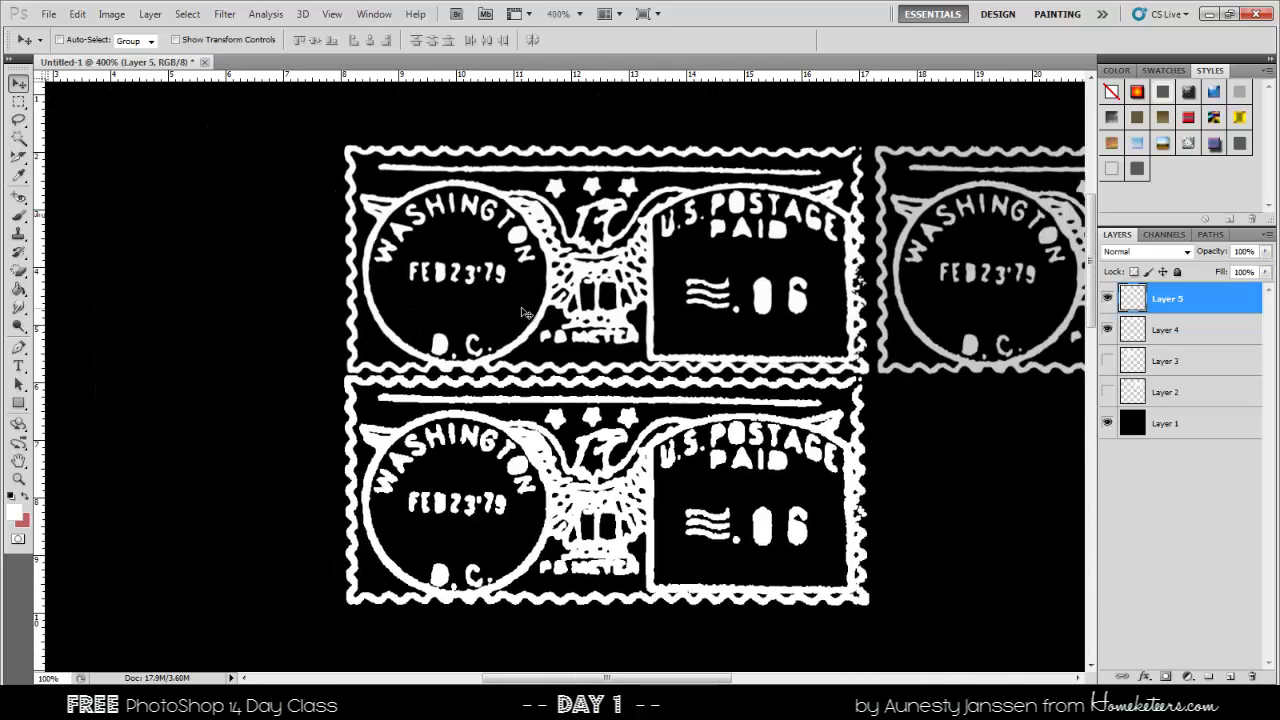
scroll(522, 313, down, 1)
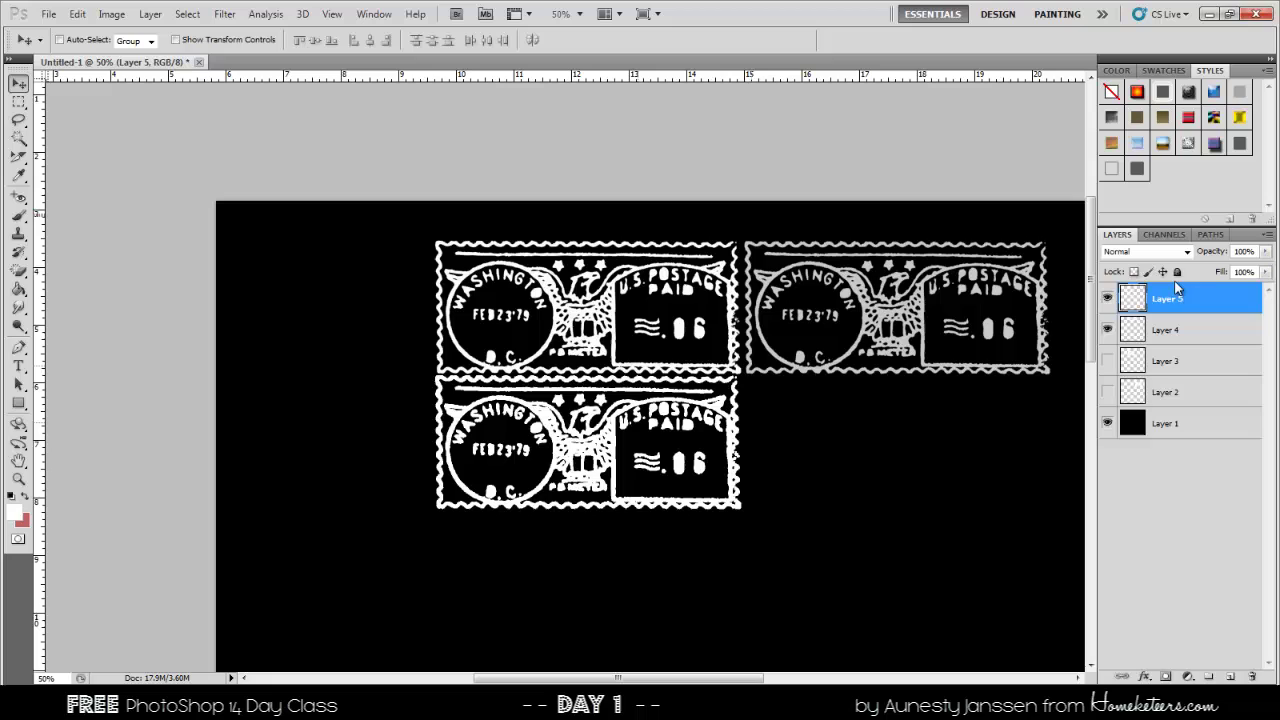
- Hide Layers 5 and 4, then open IMG_4208.JPG from the 100CANON folder
click(1107, 298)
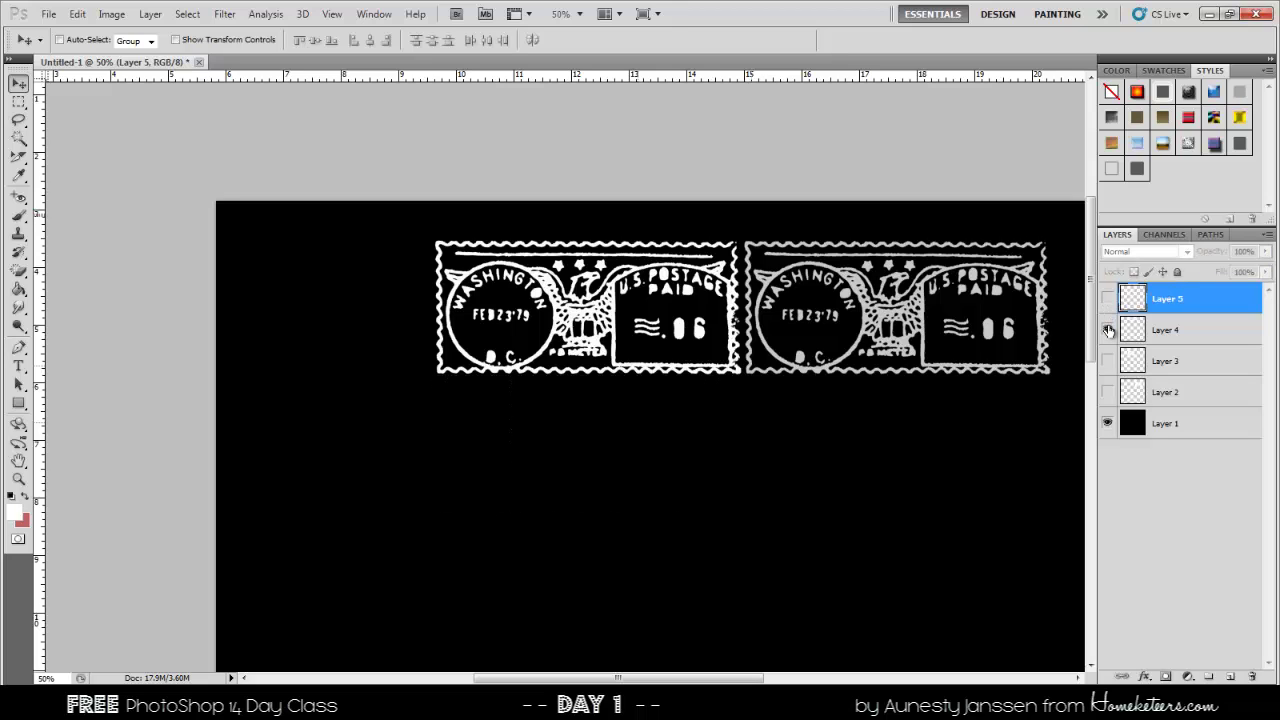
click(1107, 330)
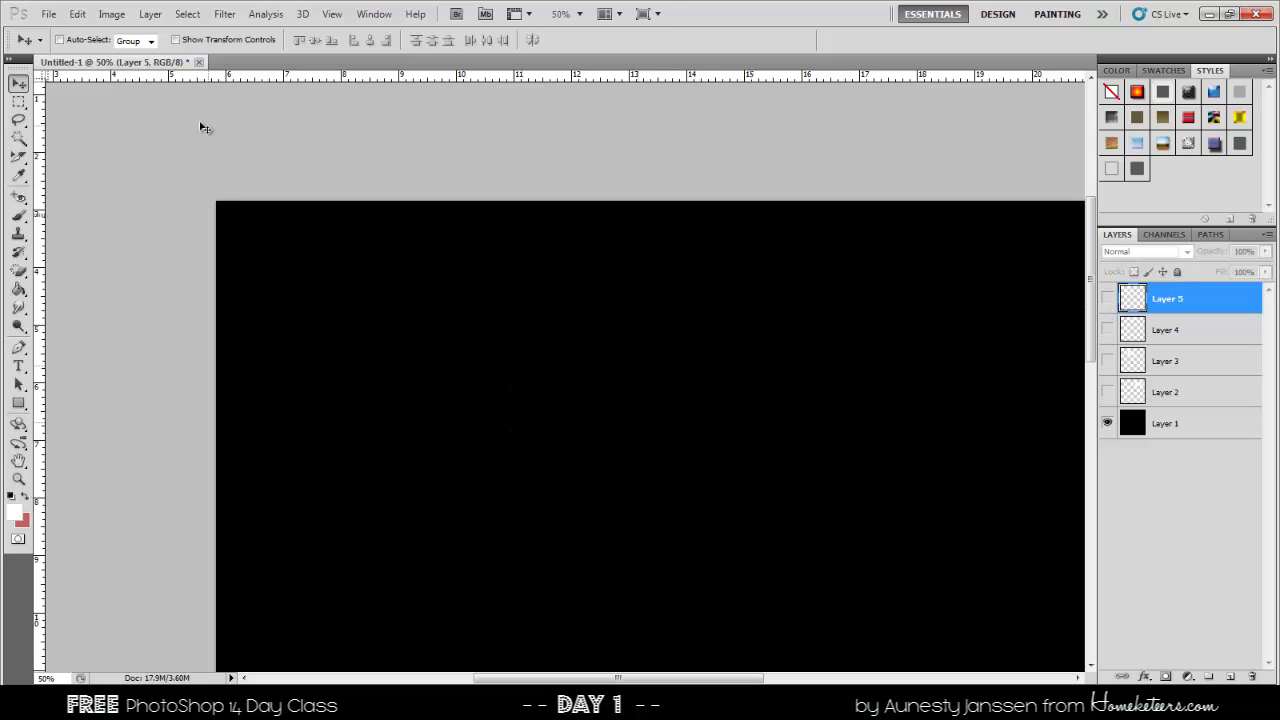
click(50, 15)
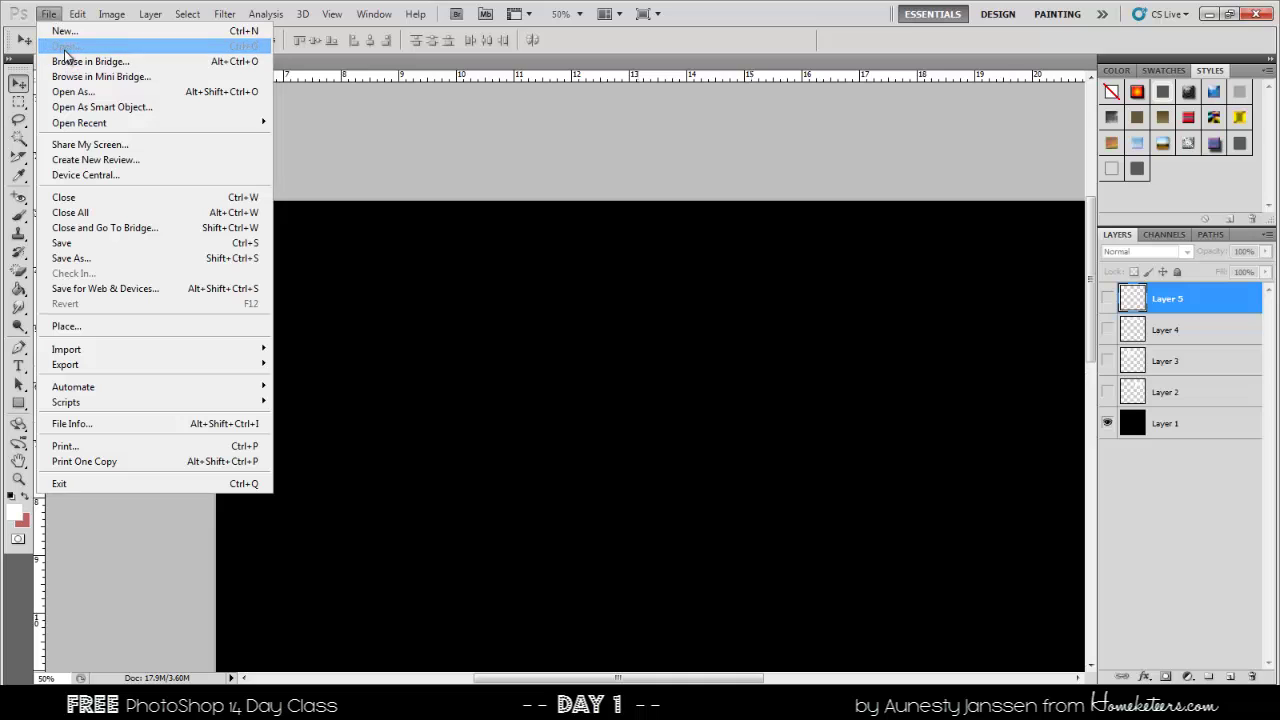
click(66, 47)
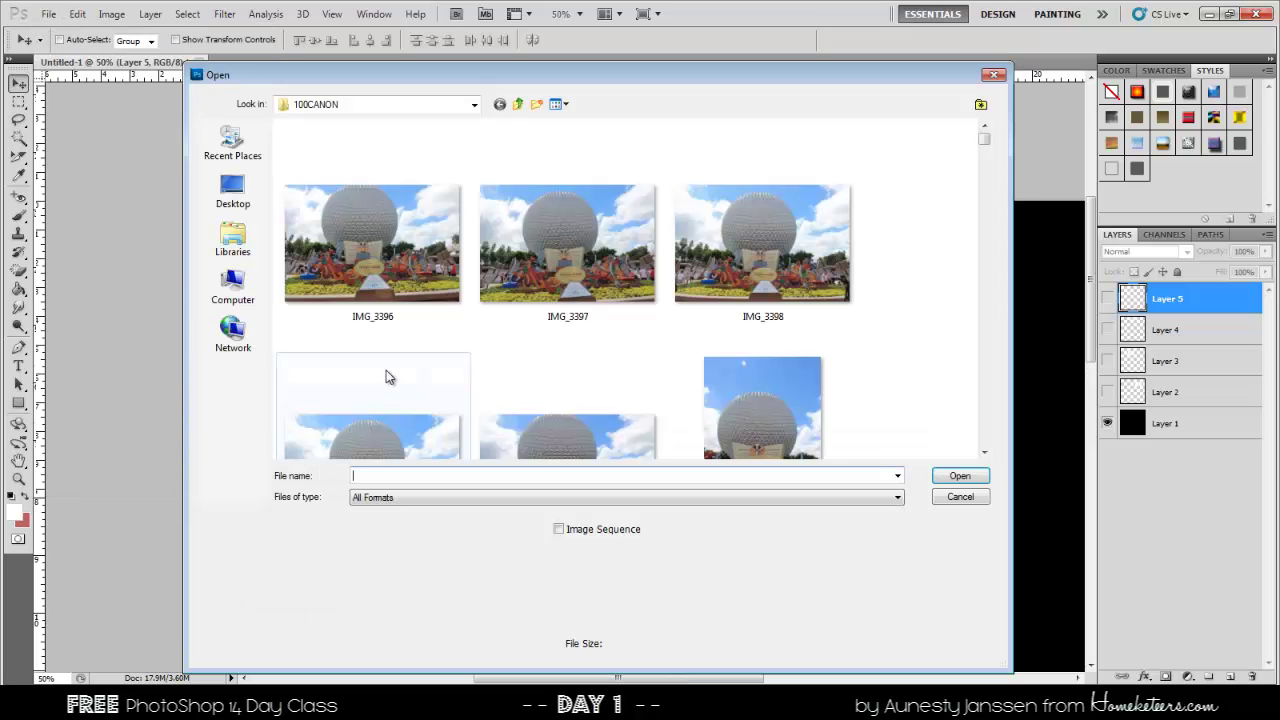
click(597, 276)
scroll(610, 340, down, 5)
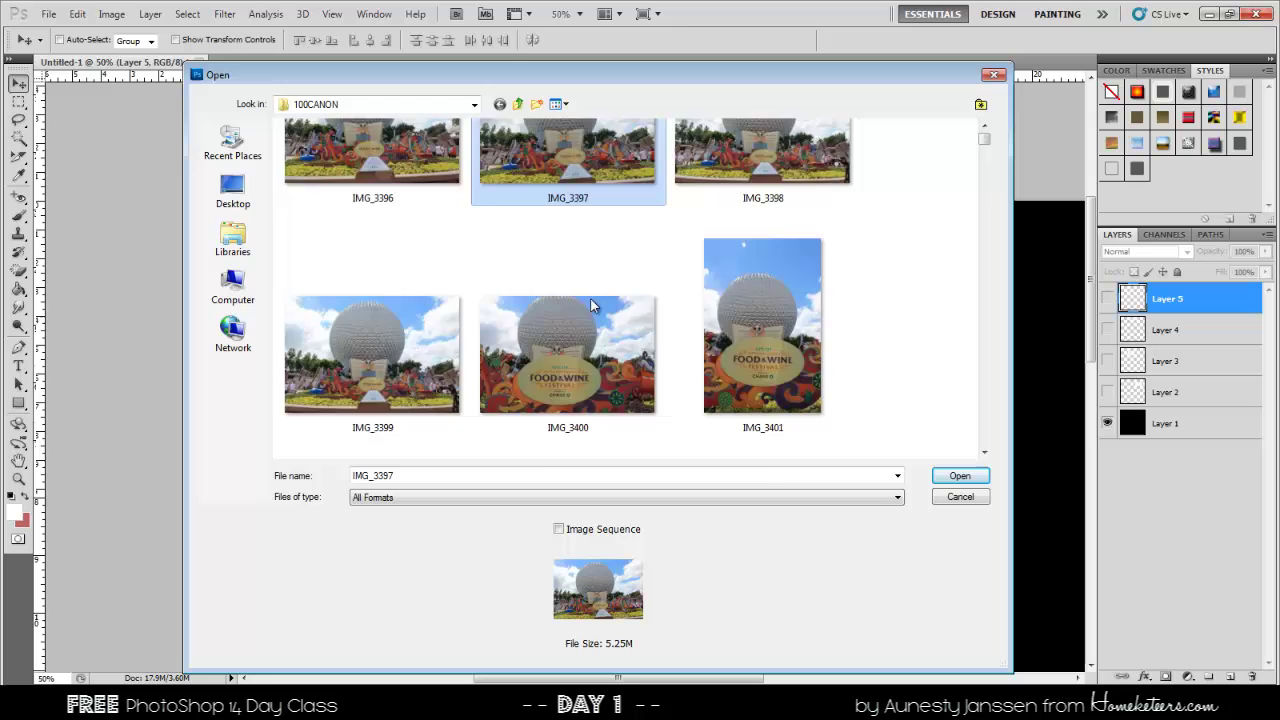
scroll(590, 305, down, 12)
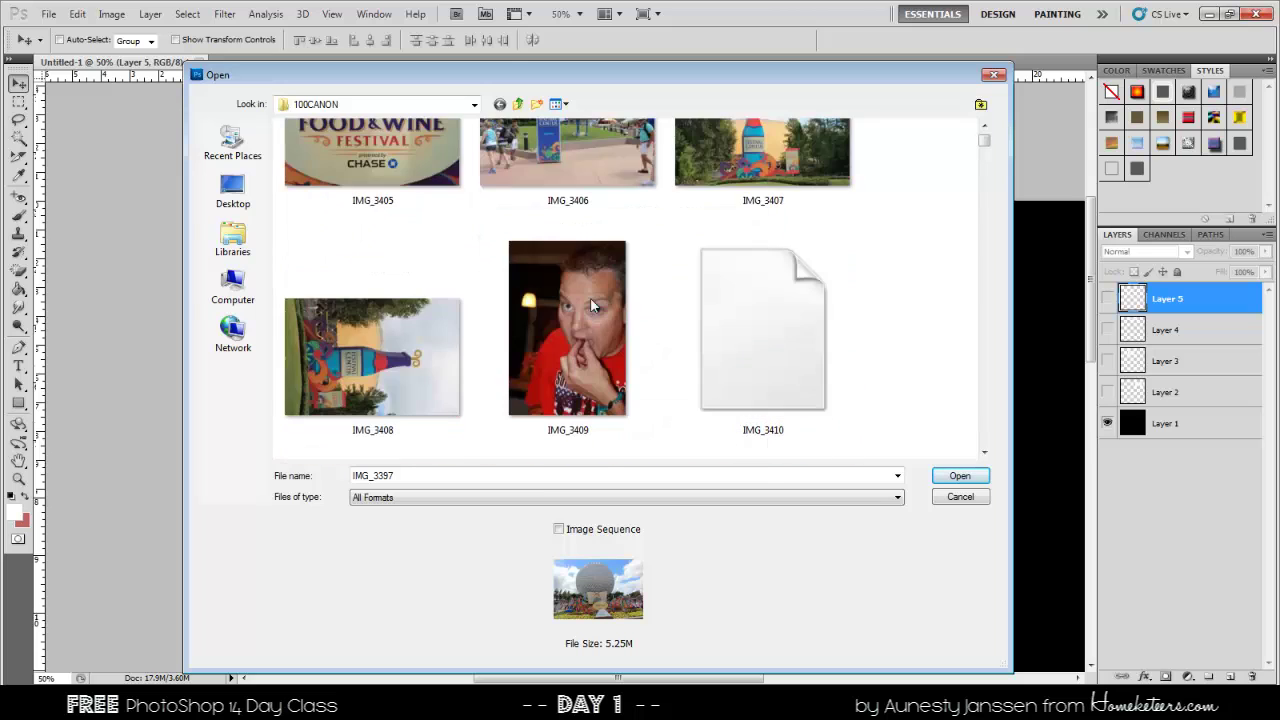
scroll(588, 306, down, 5)
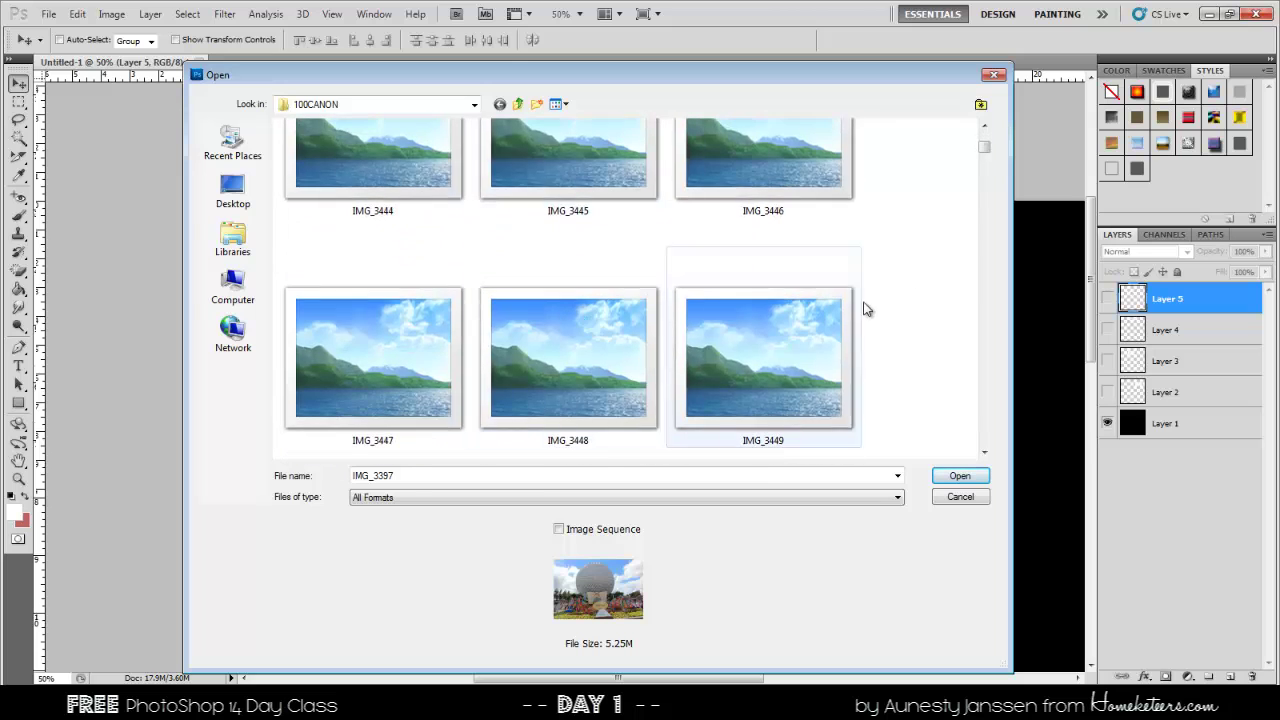
drag(984, 150, 989, 275)
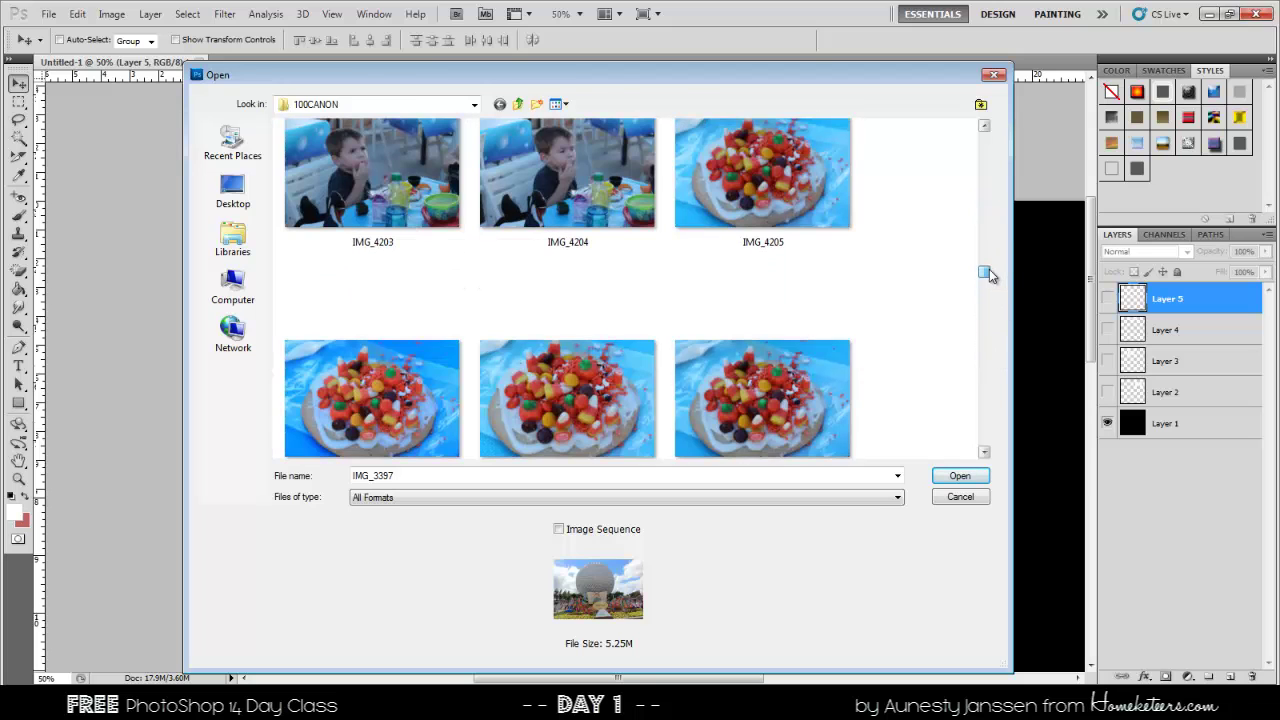
double_click(767, 377)
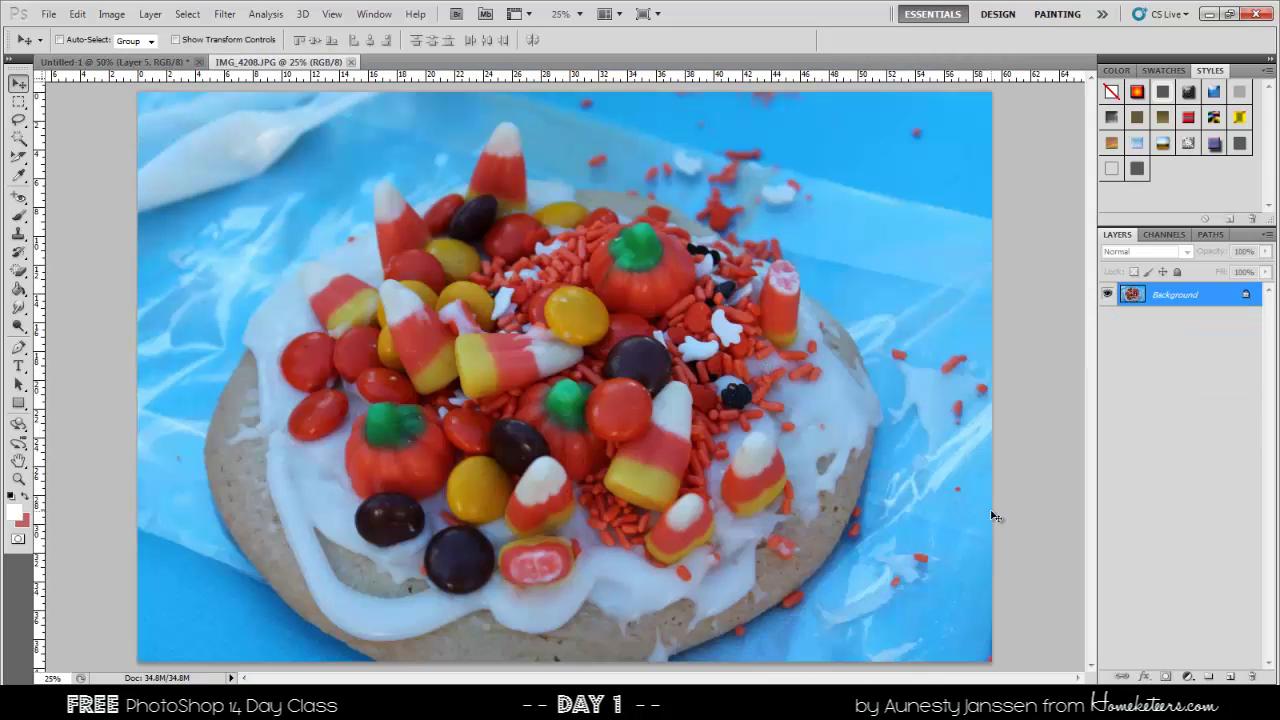
- Set the foreground colour to a red sampled from the candy
click(14, 511)
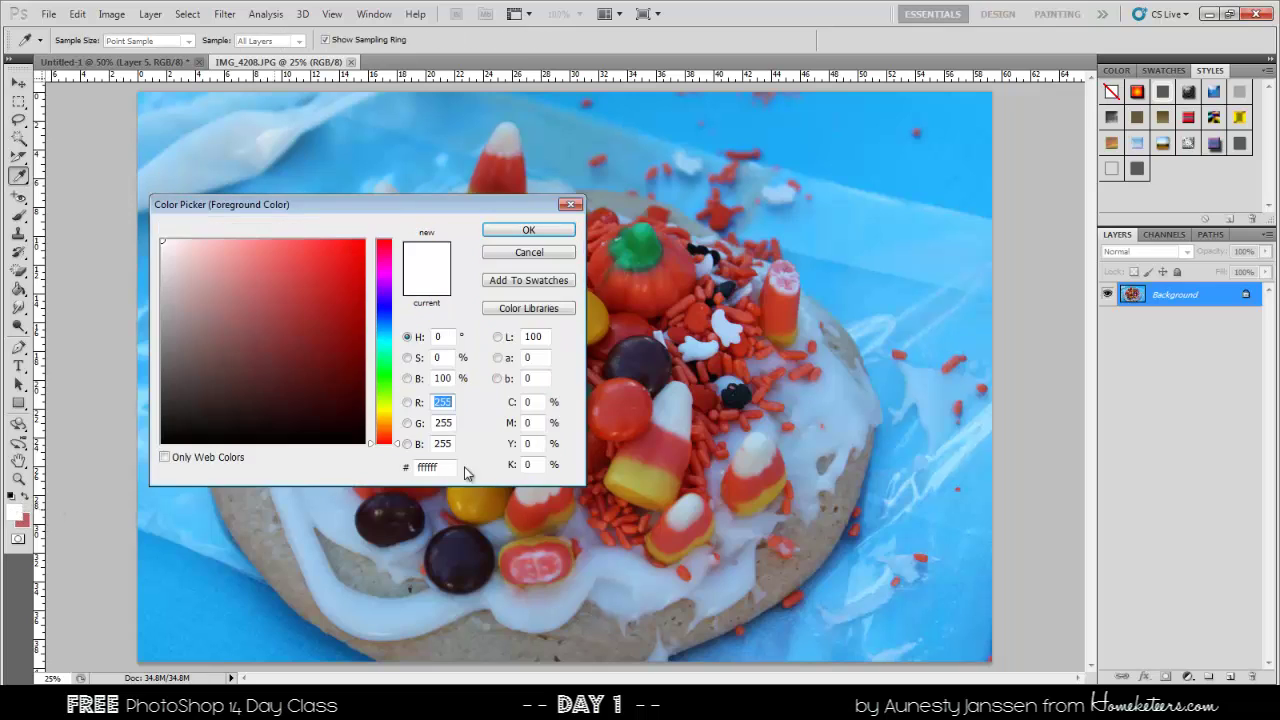
click(641, 297)
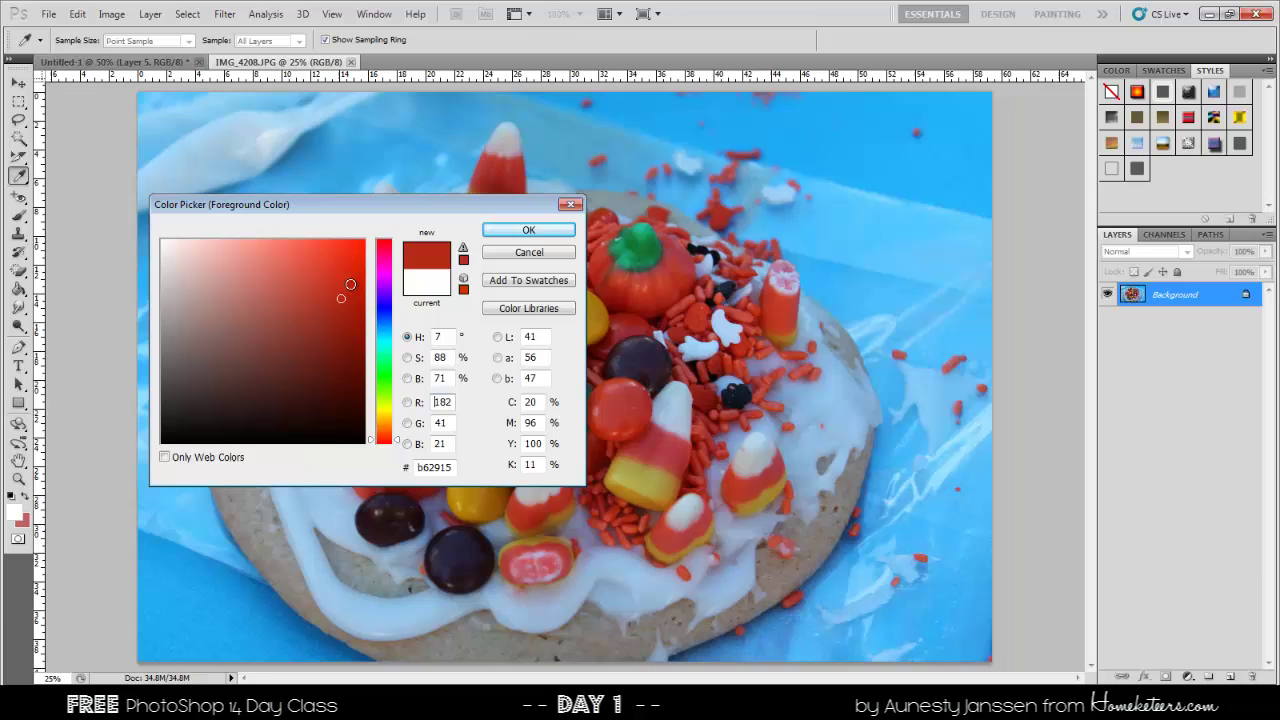
click(350, 284)
click(530, 230)
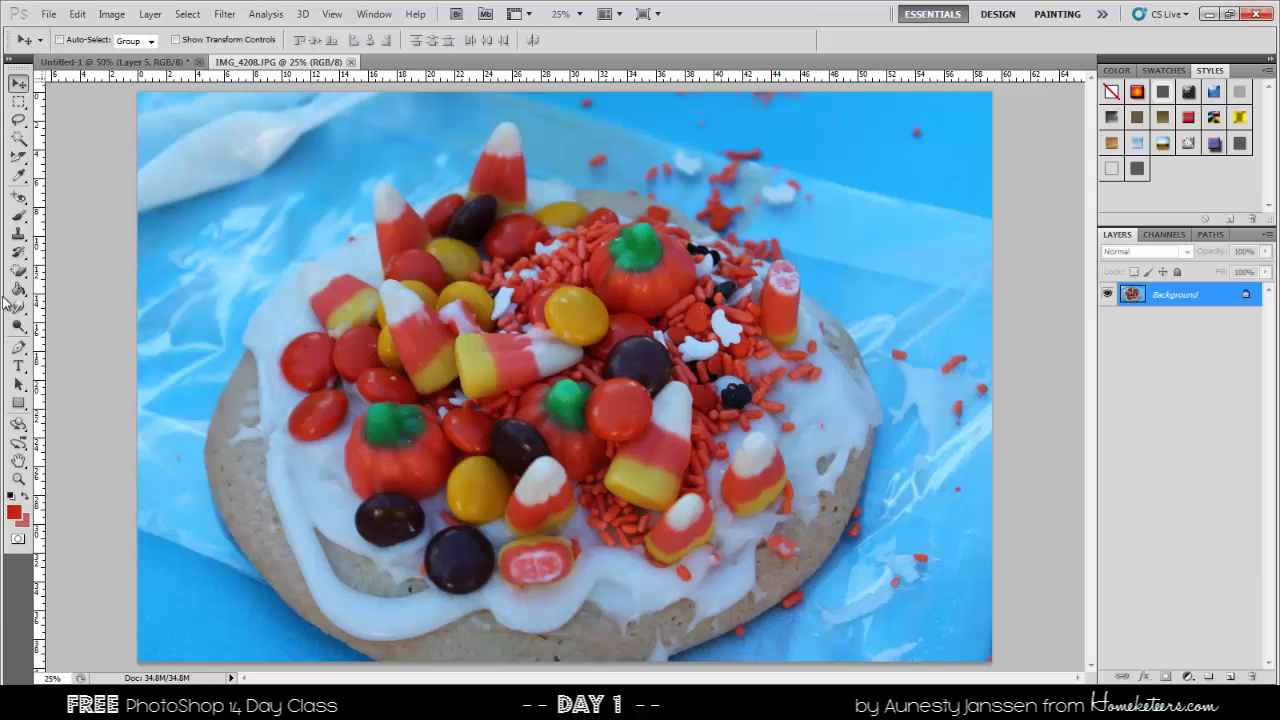
- Select the Brush tool and scroll the preset picker to the Halloween brushes
click(18, 215)
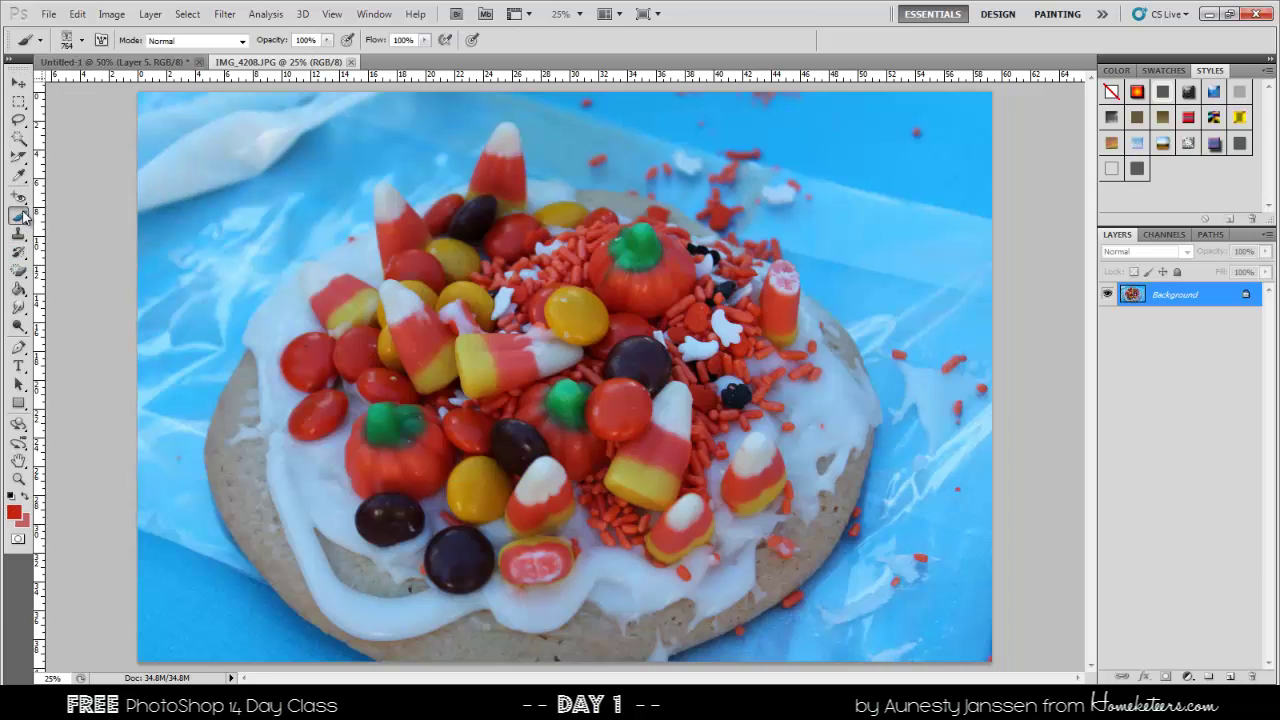
click(83, 41)
scroll(310, 325, up, 1)
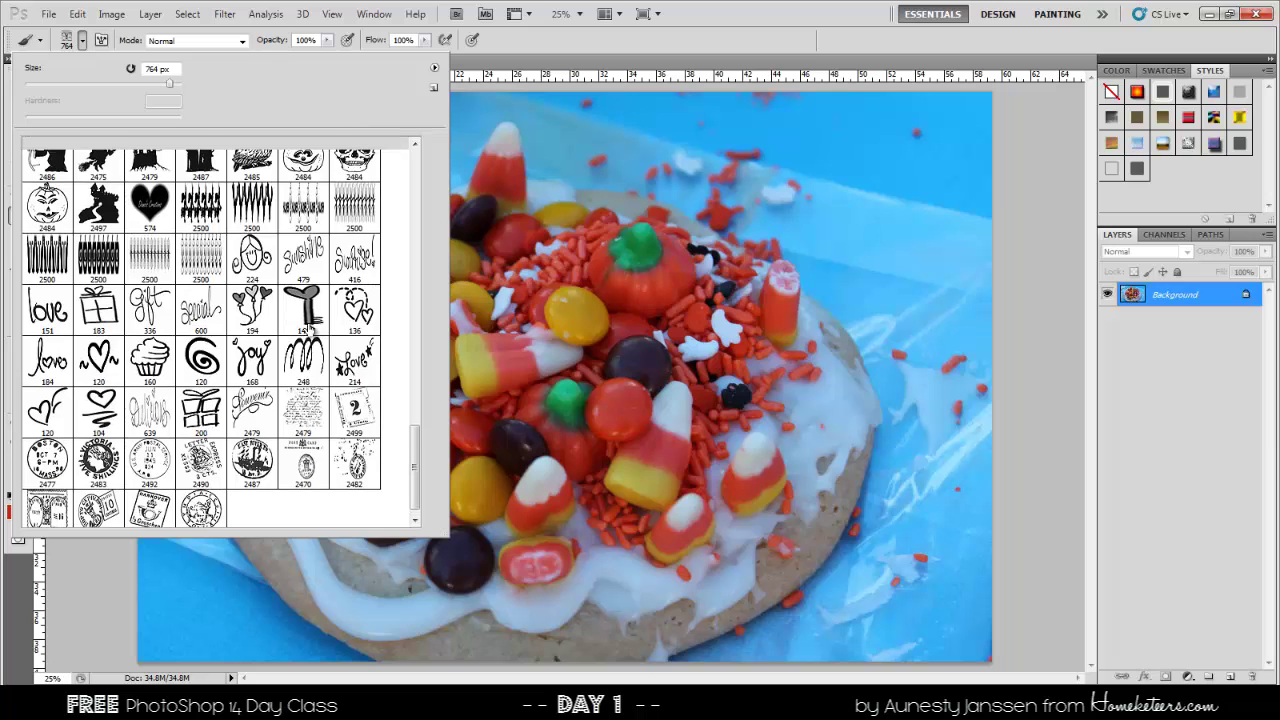
scroll(310, 325, up, 6)
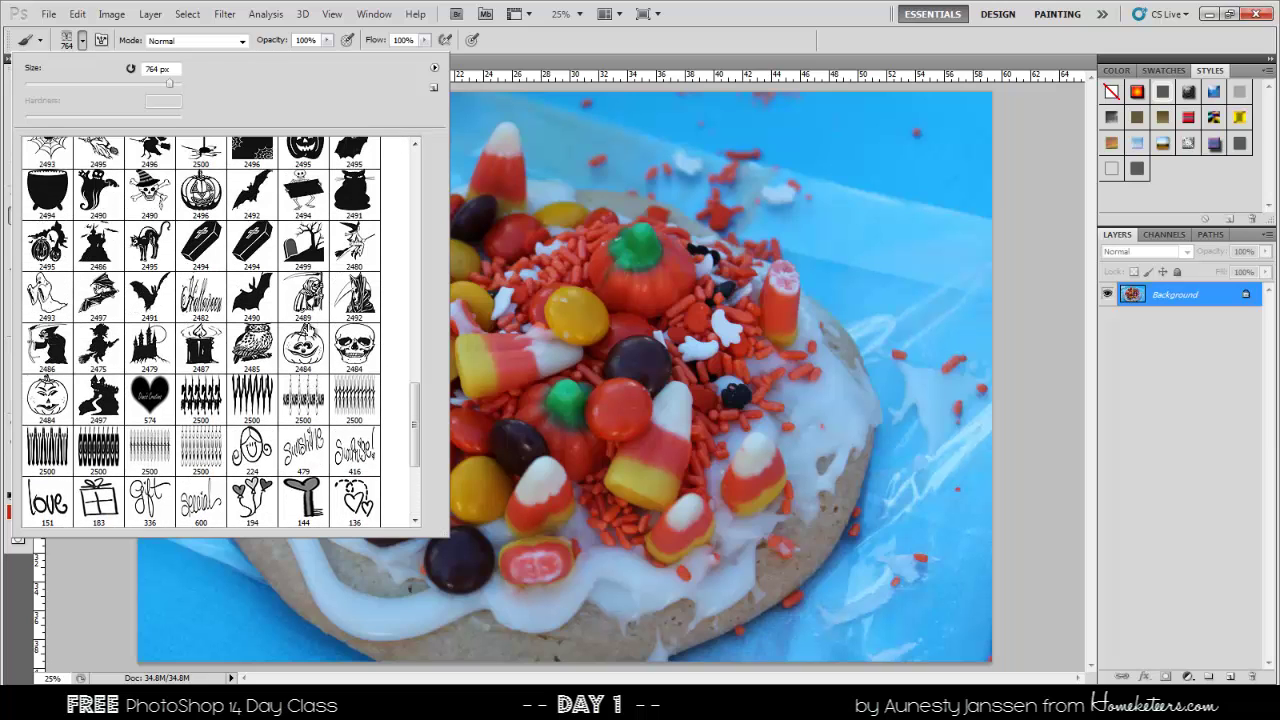
scroll(310, 325, up, 2)
scroll(221, 332, up, 2)
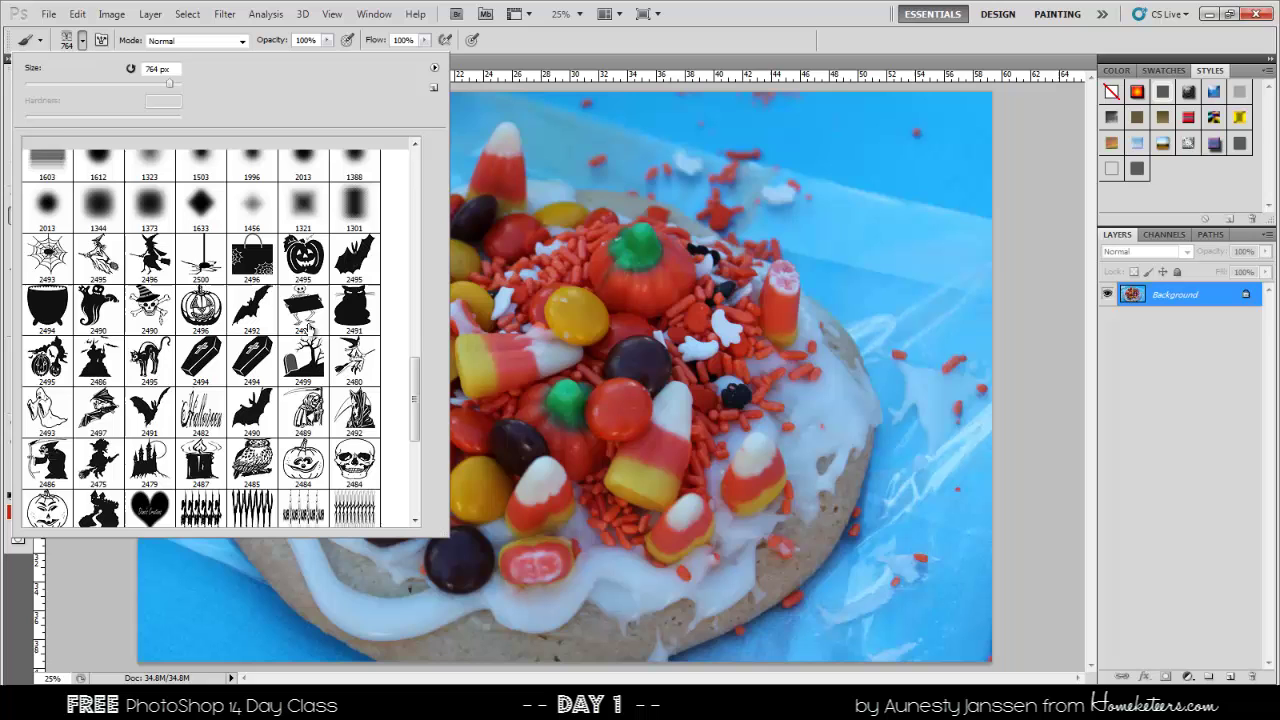
scroll(306, 335, up, 6)
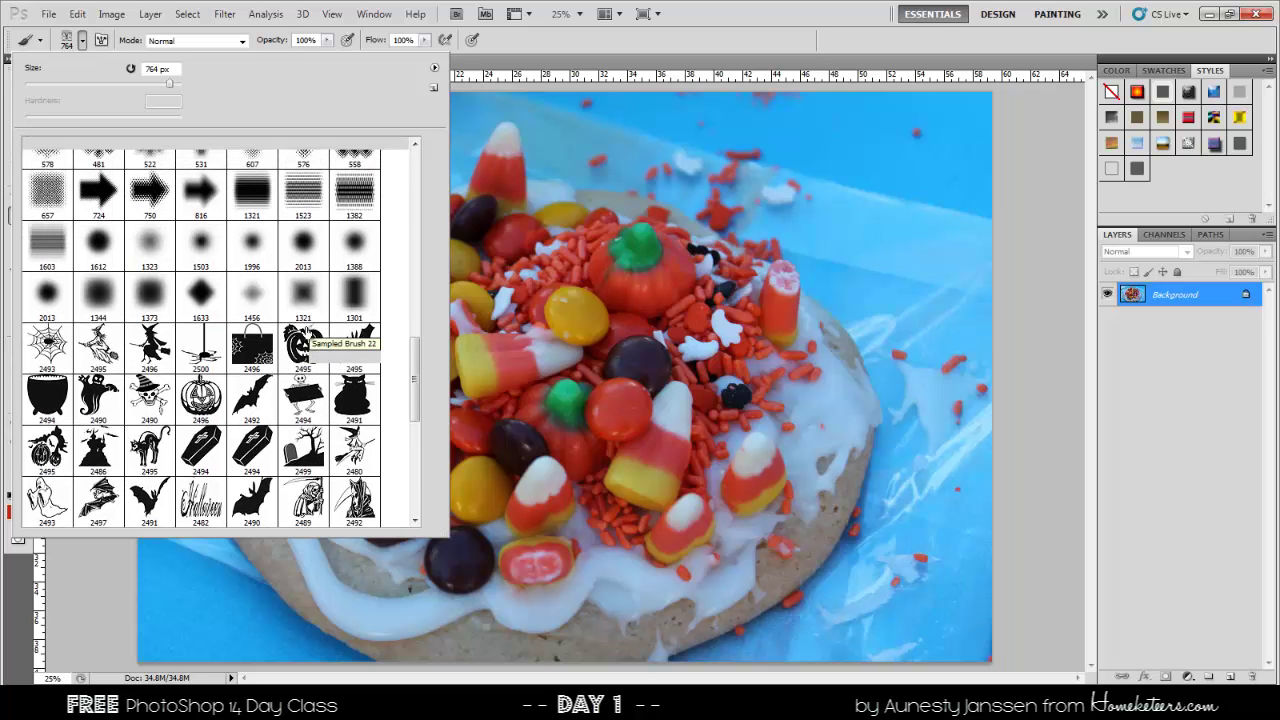
scroll(306, 335, up, 1)
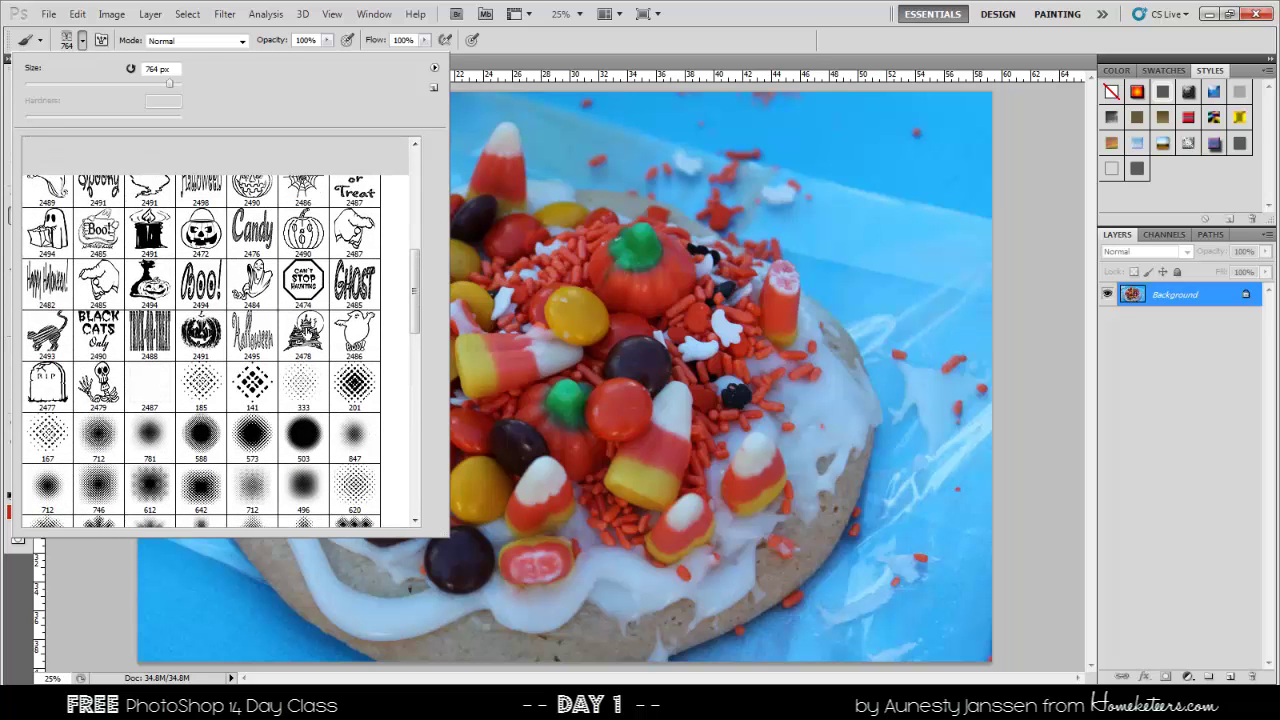
scroll(307, 335, up, 1)
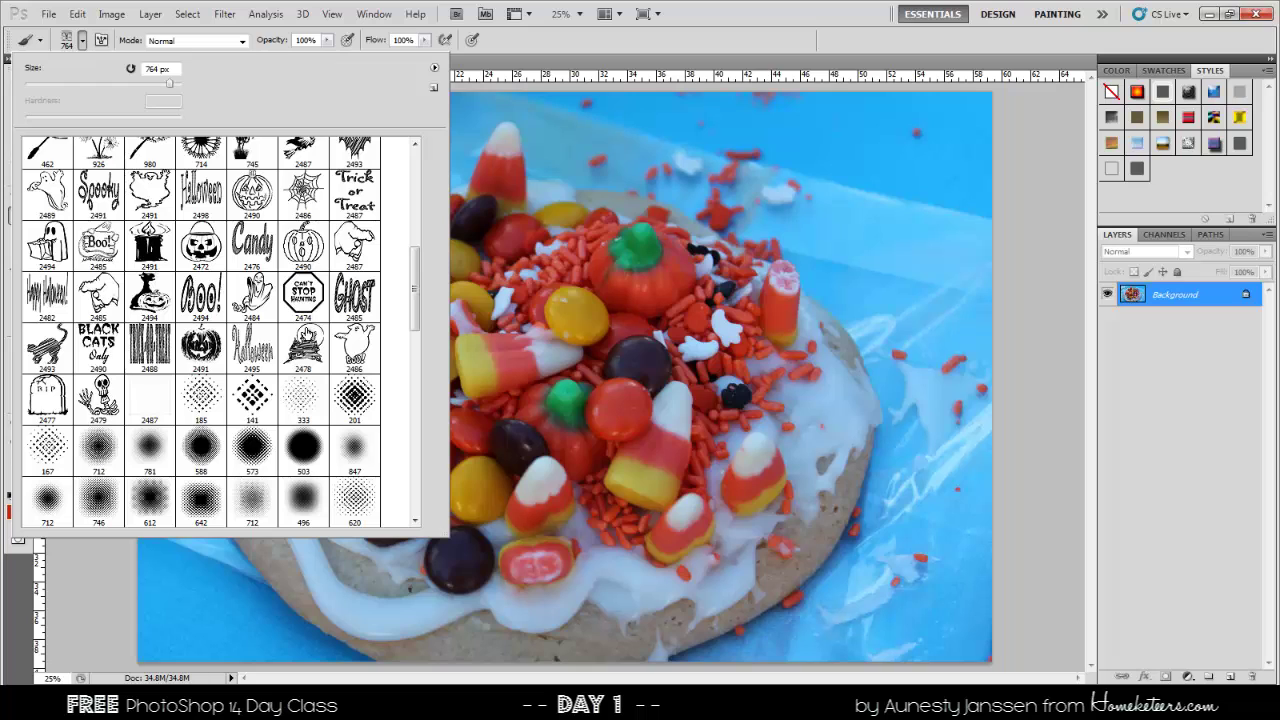
scroll(306, 336, up, 1)
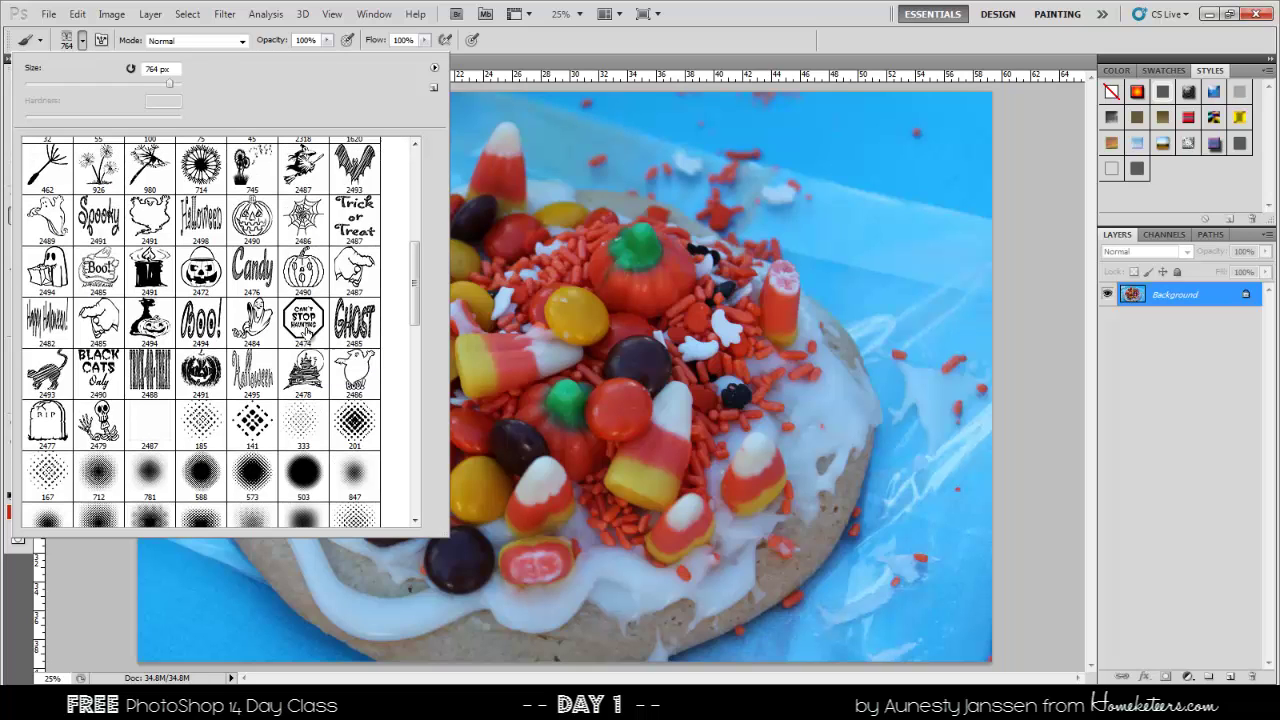
- Choose the Boo ghost brush preset and reduce its size to 960 px
click(354, 372)
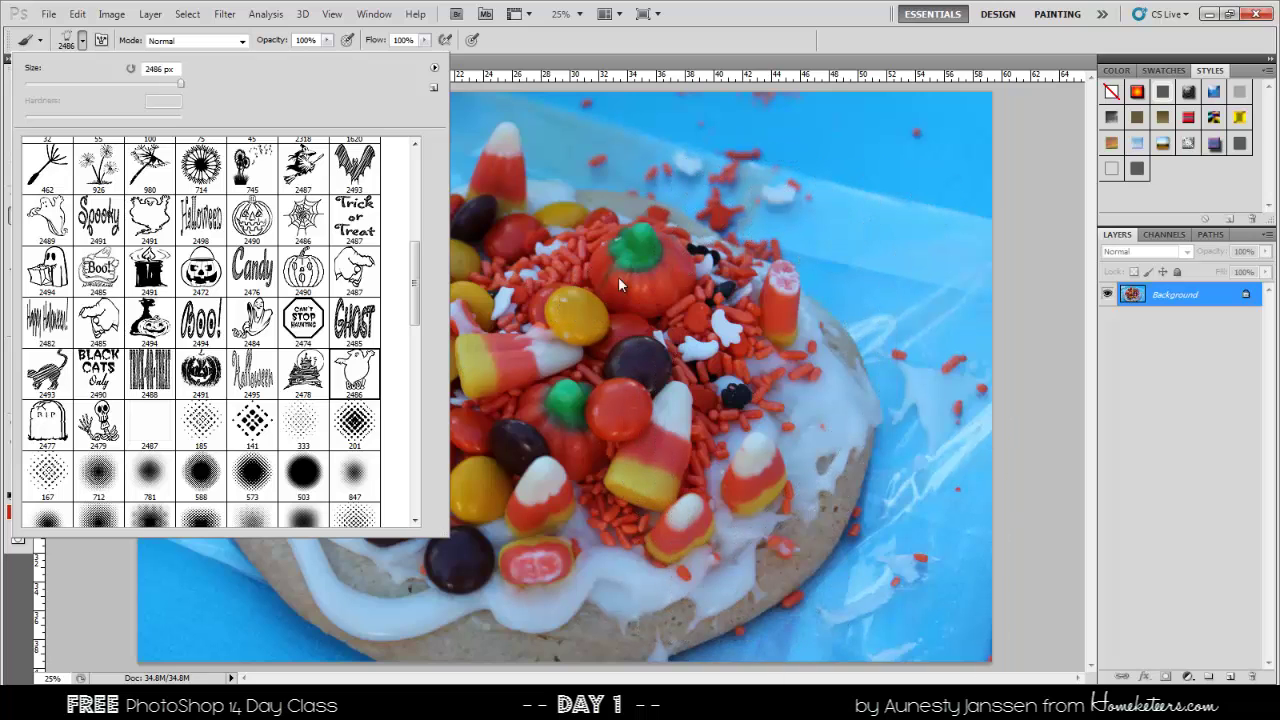
drag(181, 90, 176, 90)
key(Return)
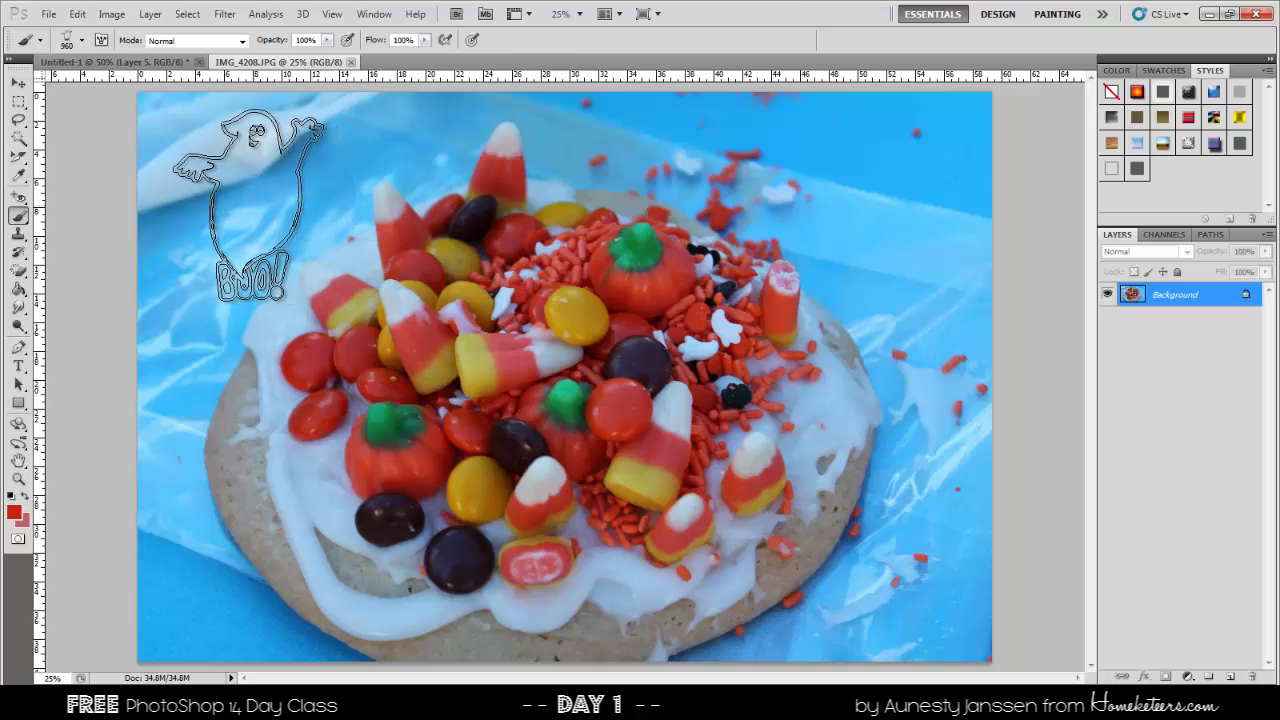
- Test-stamp the red Boo ghost at the photo's top-left, then undo it
click(224, 200)
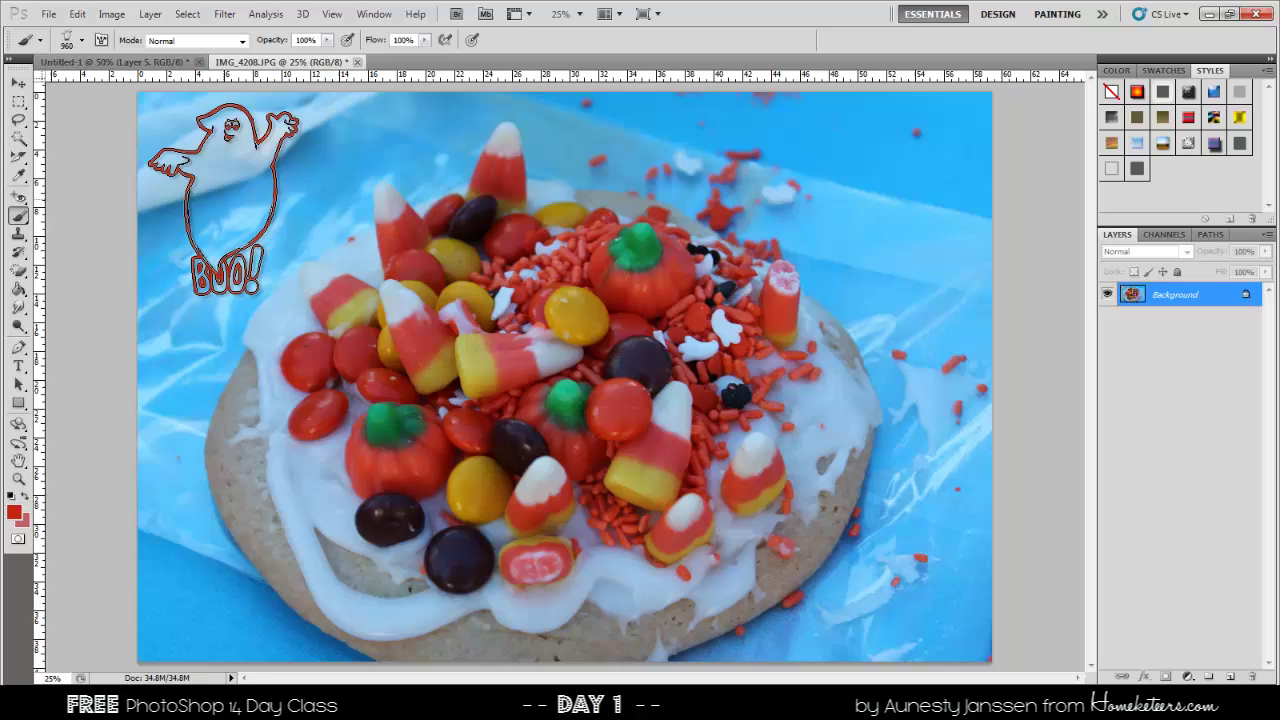
click(19, 83)
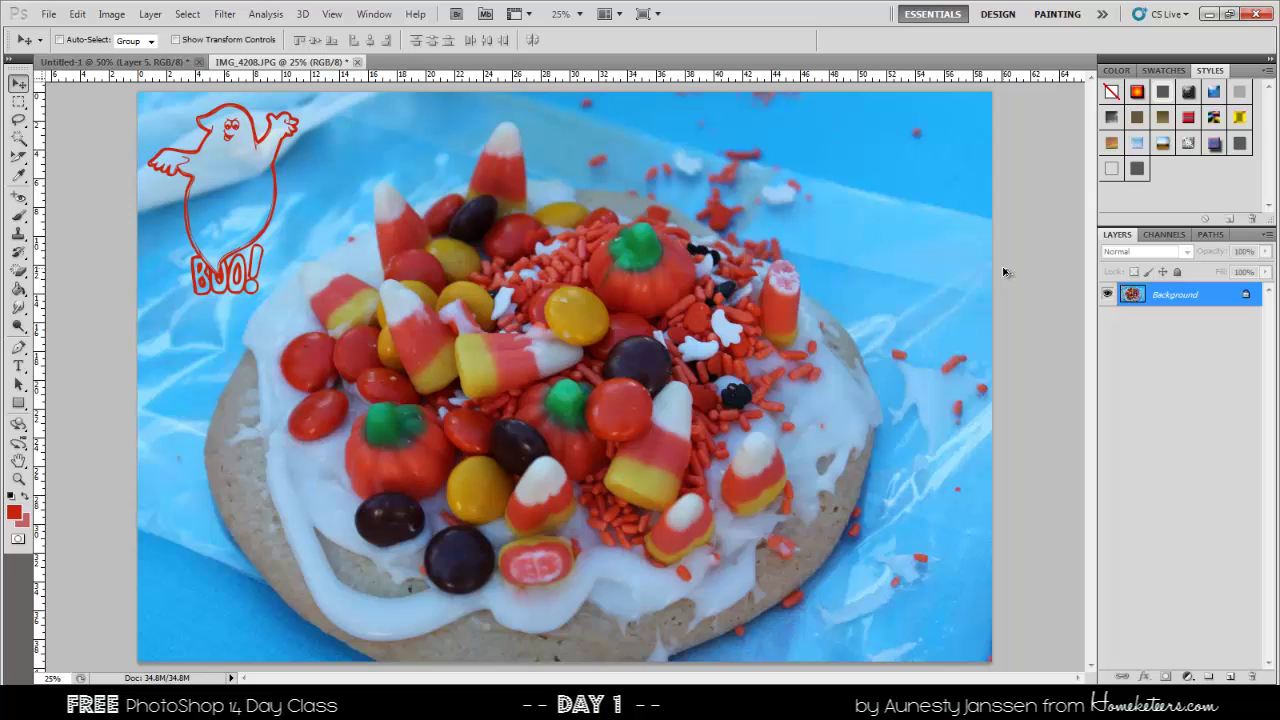
key(ctrl+z)
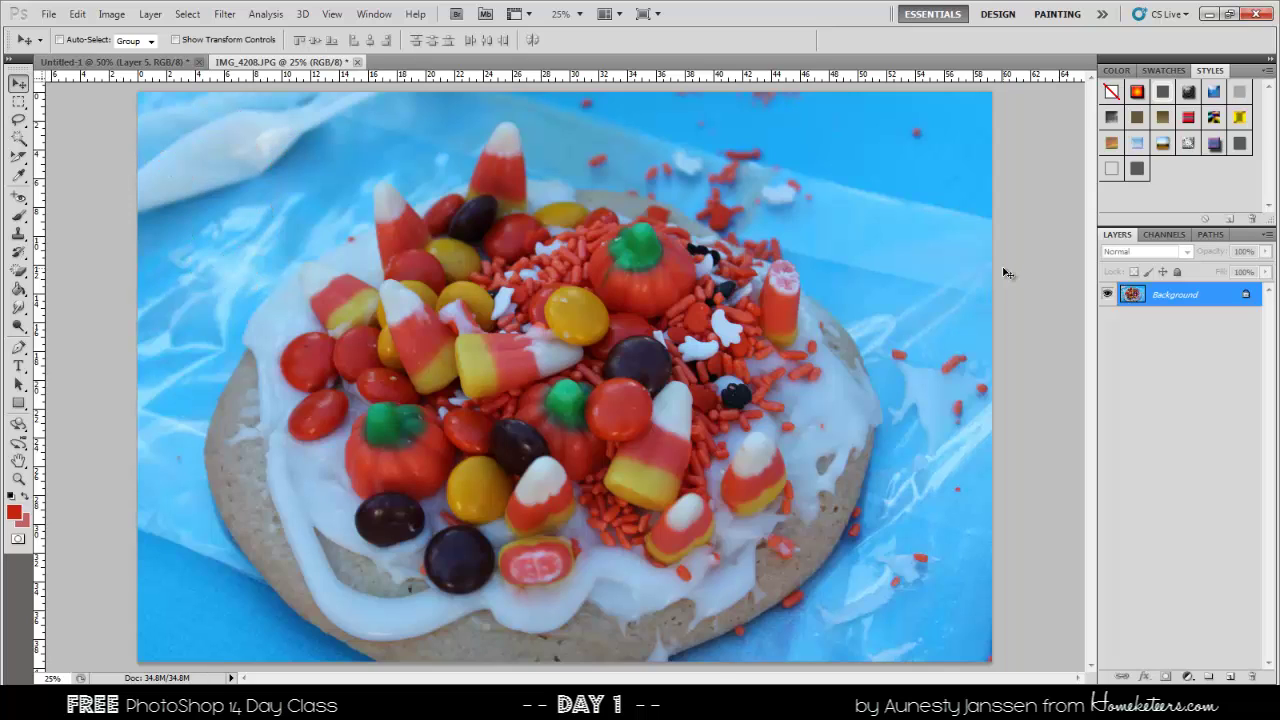
- Add Layer 1 and stamp the red Boo ghost on it at the top-left
click(1231, 677)
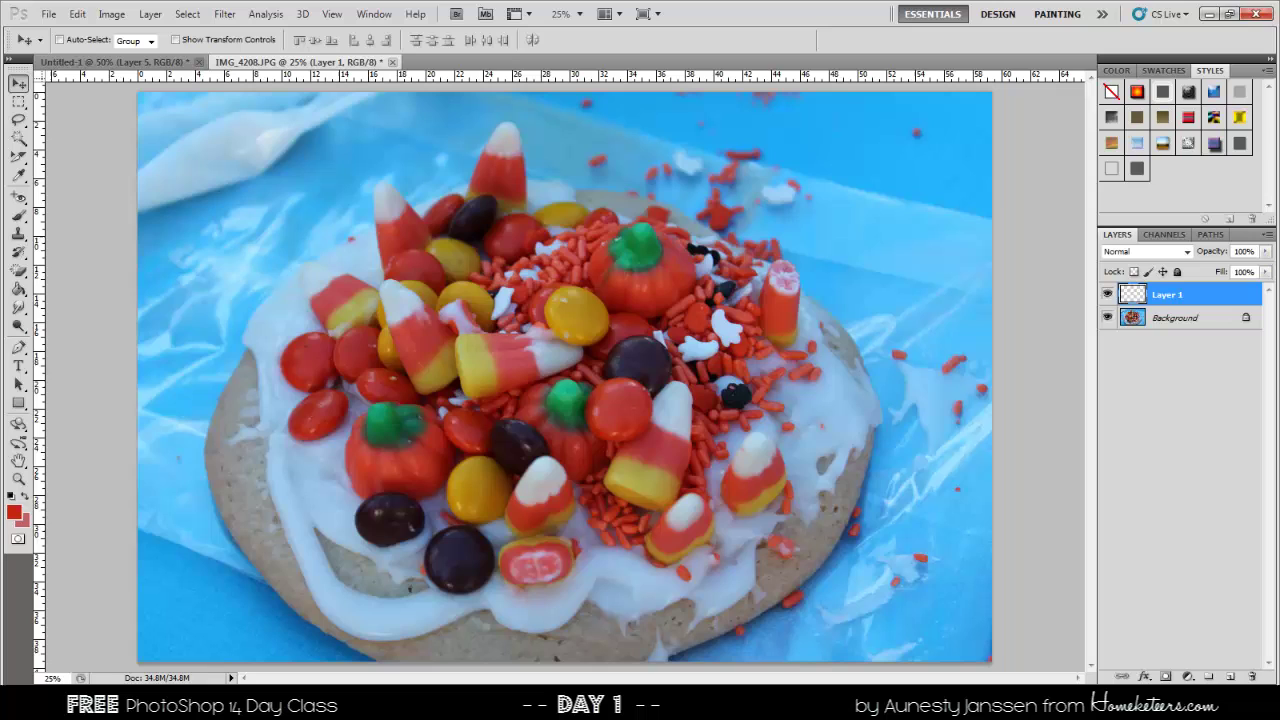
click(18, 216)
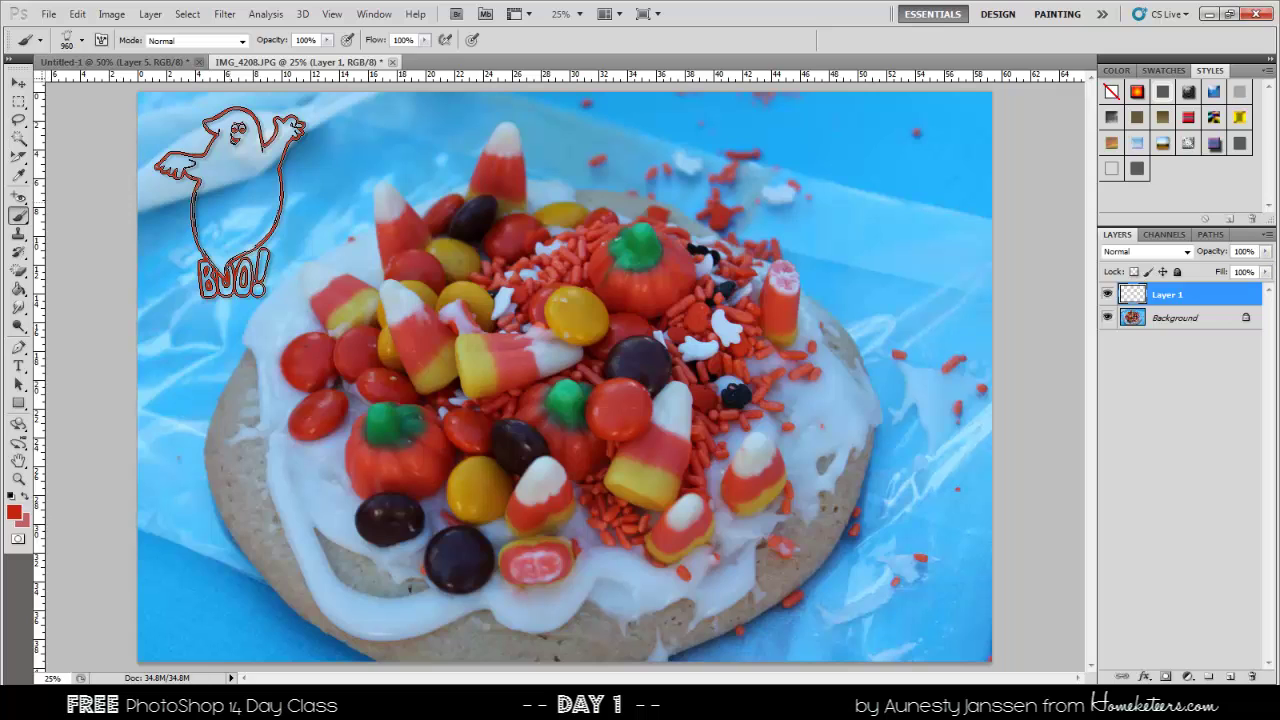
click(230, 201)
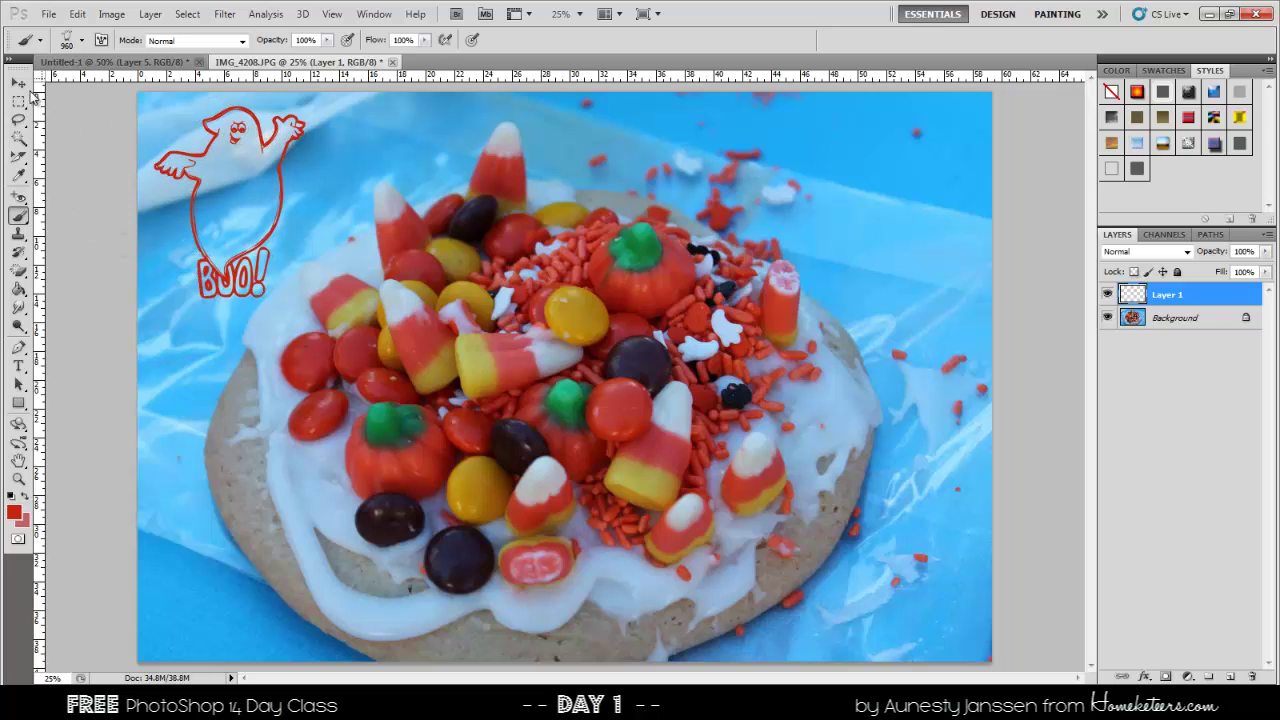
click(19, 83)
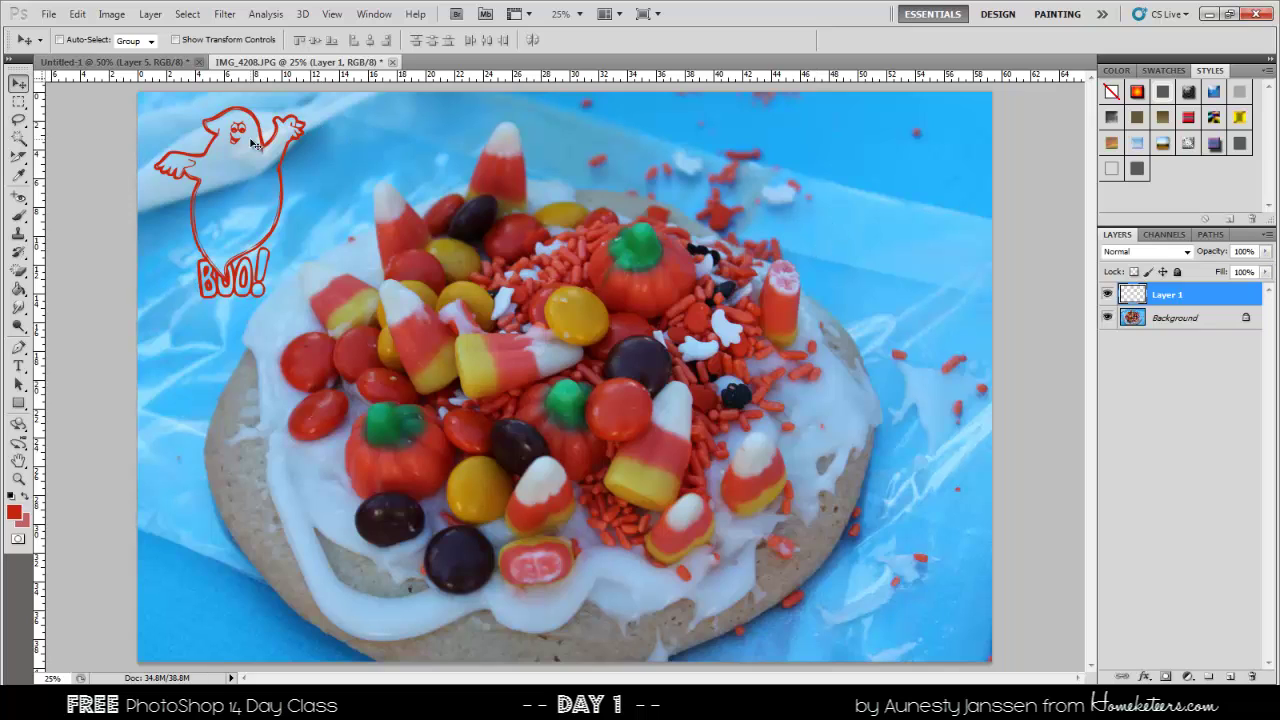
- Select the Background layer and toggle Layer 1's visibility off and back on
click(1181, 321)
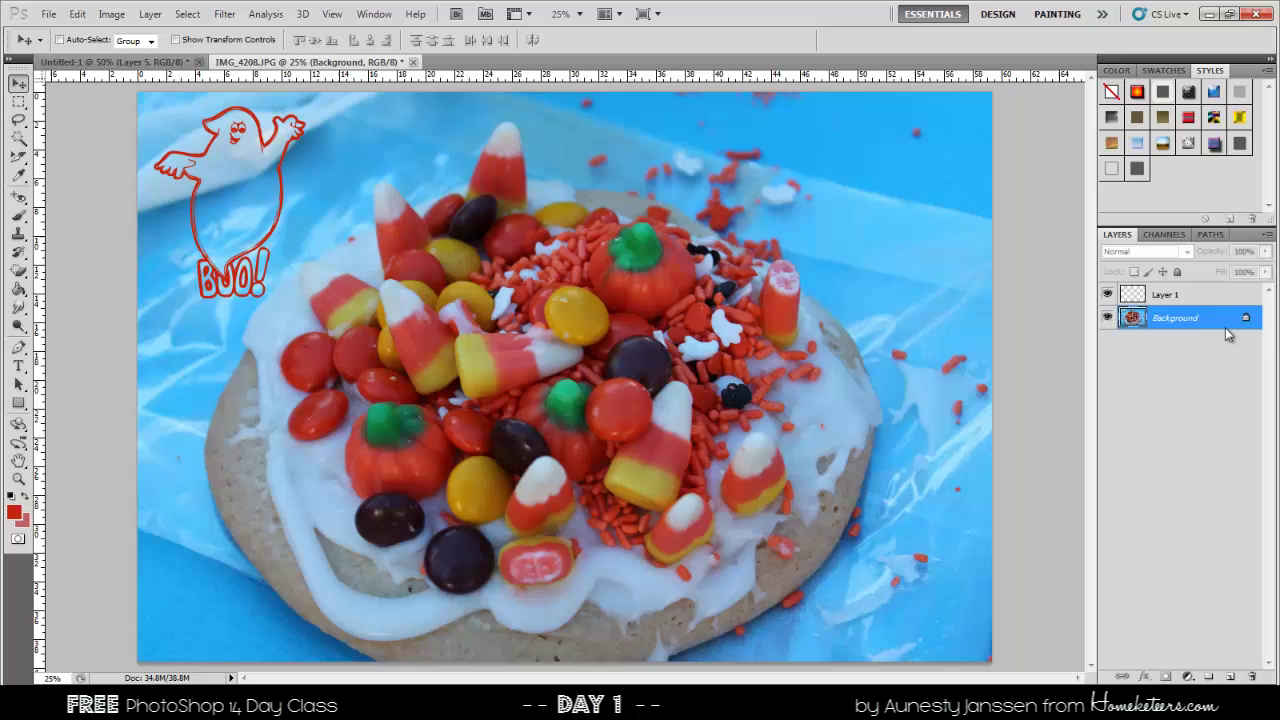
click(1107, 294)
click(1107, 294)
- Add Layer 2 and set the foreground colour to white
click(1234, 678)
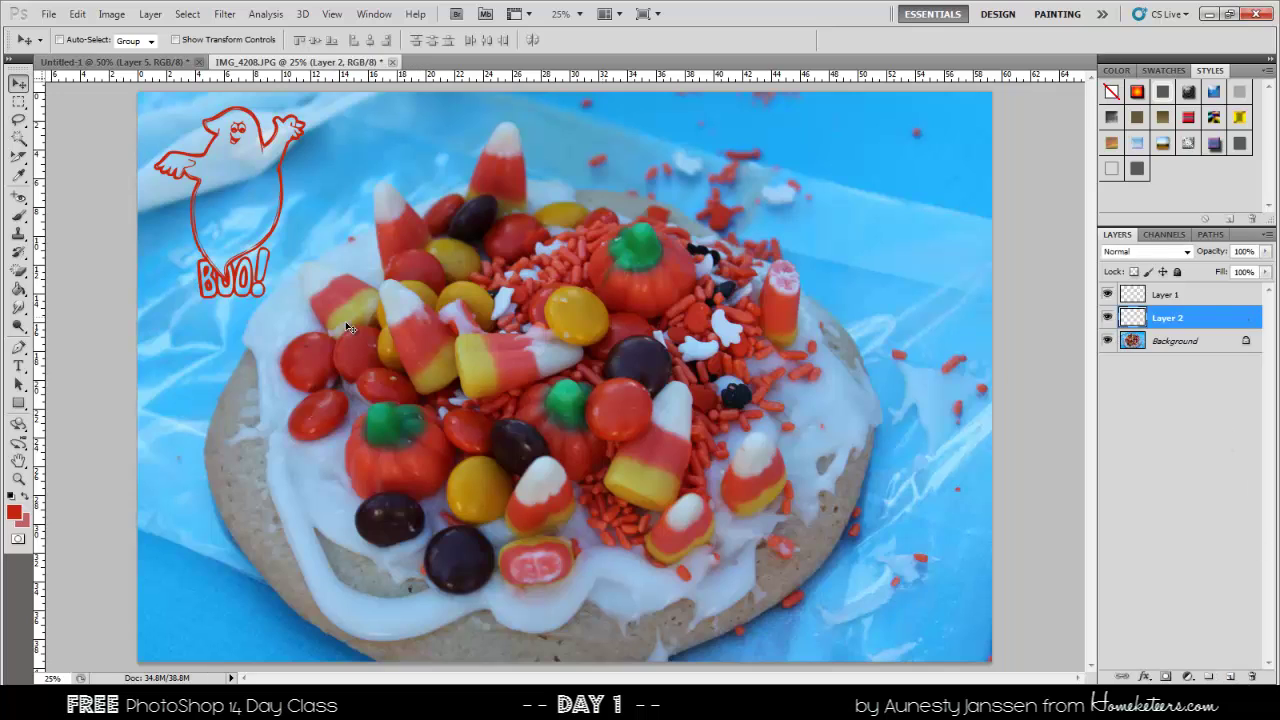
click(14, 512)
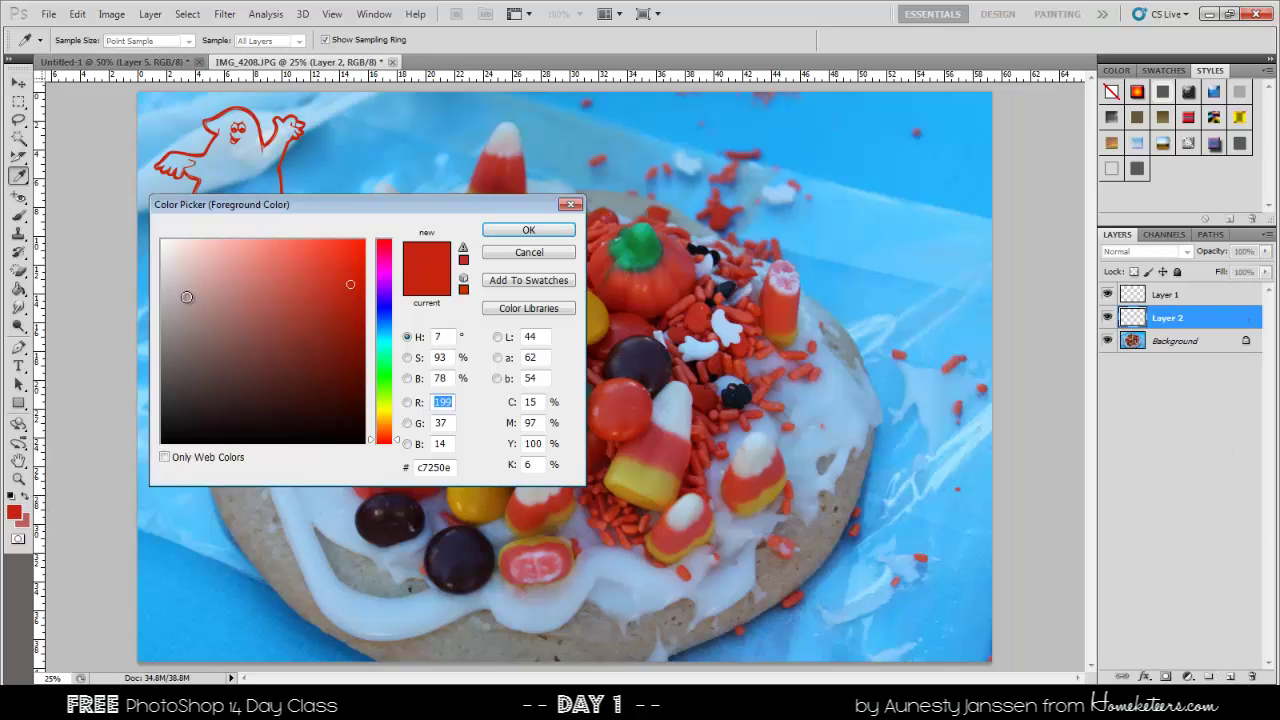
click(166, 240)
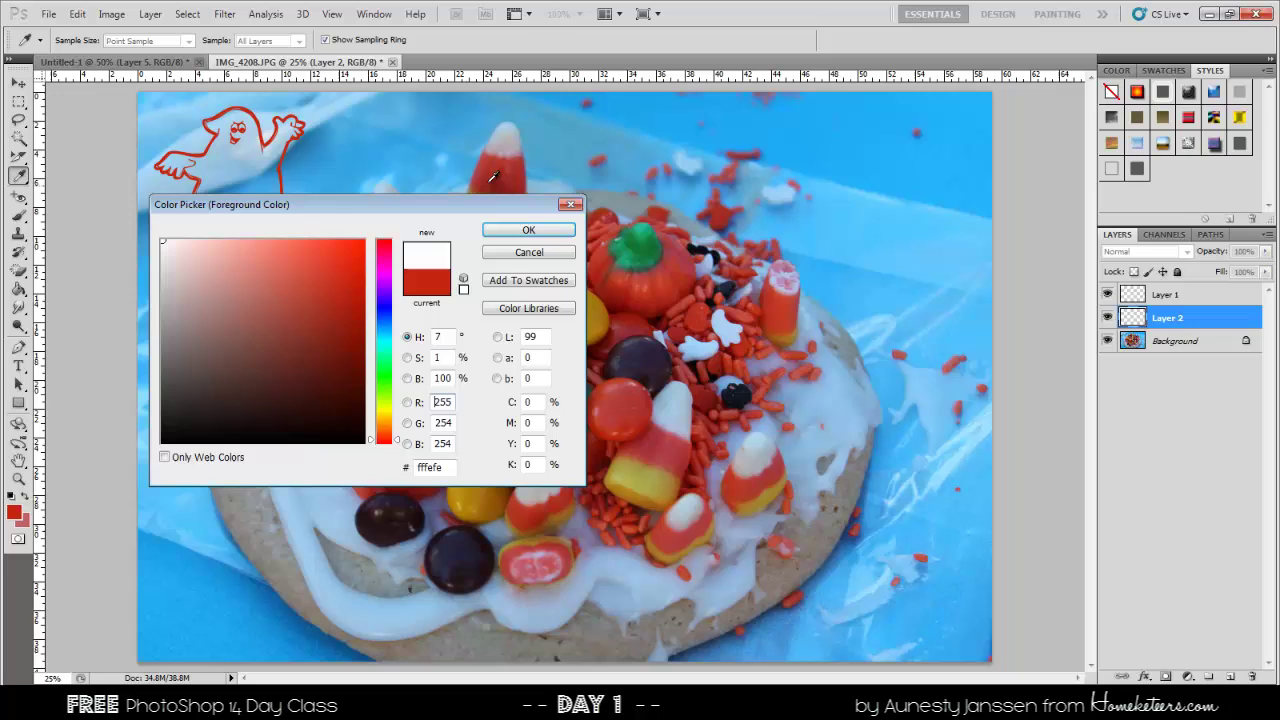
click(522, 231)
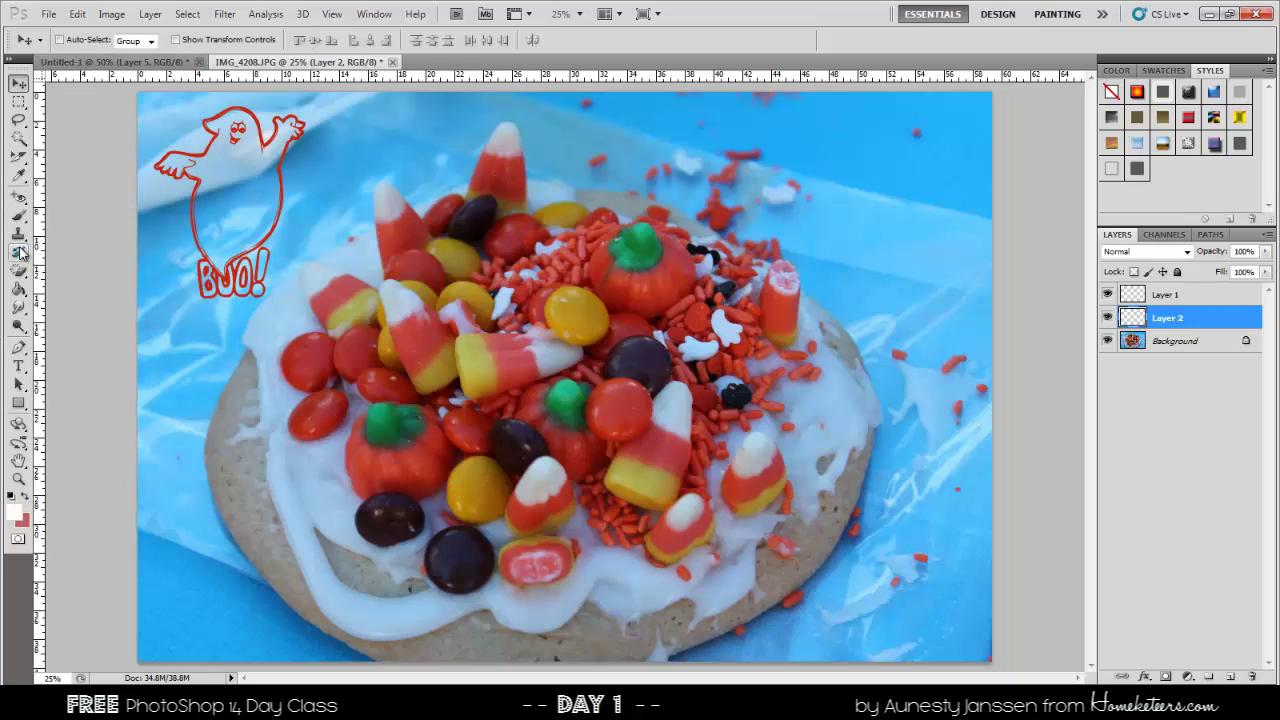
- Paint the ghost's head and body white with a soft round 80 px brush
click(18, 216)
click(83, 40)
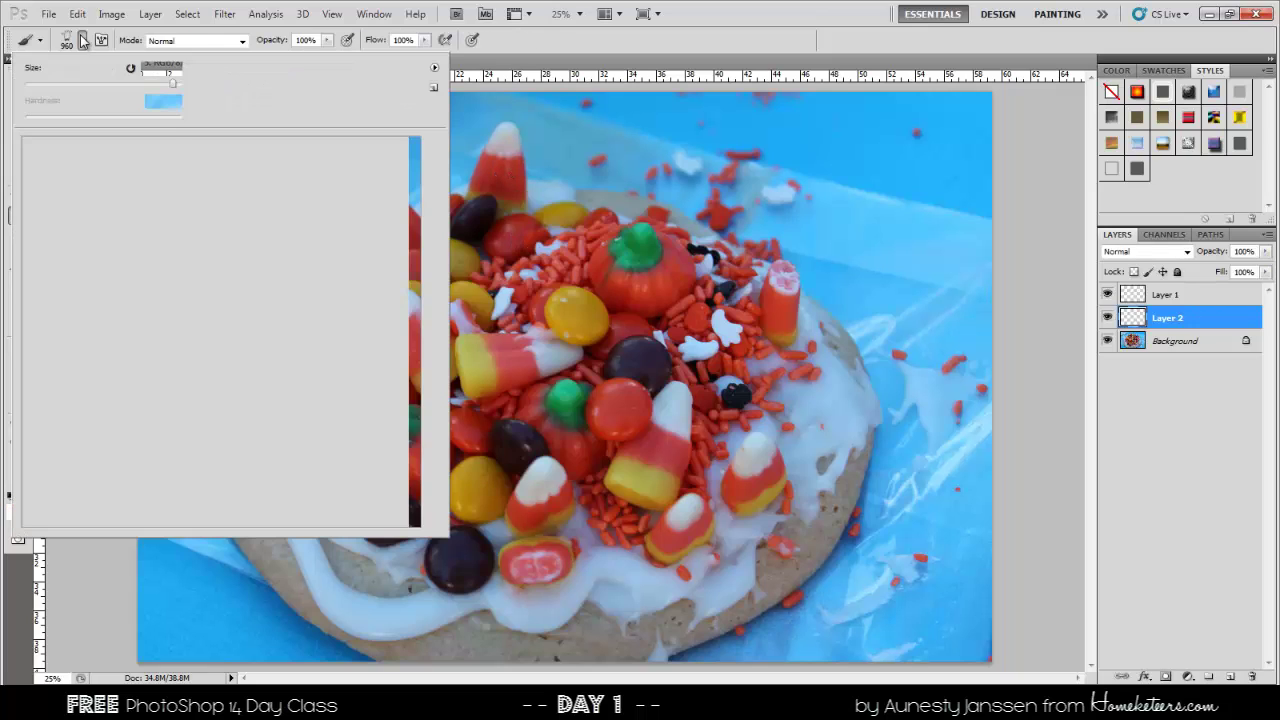
drag(420, 316, 417, 170)
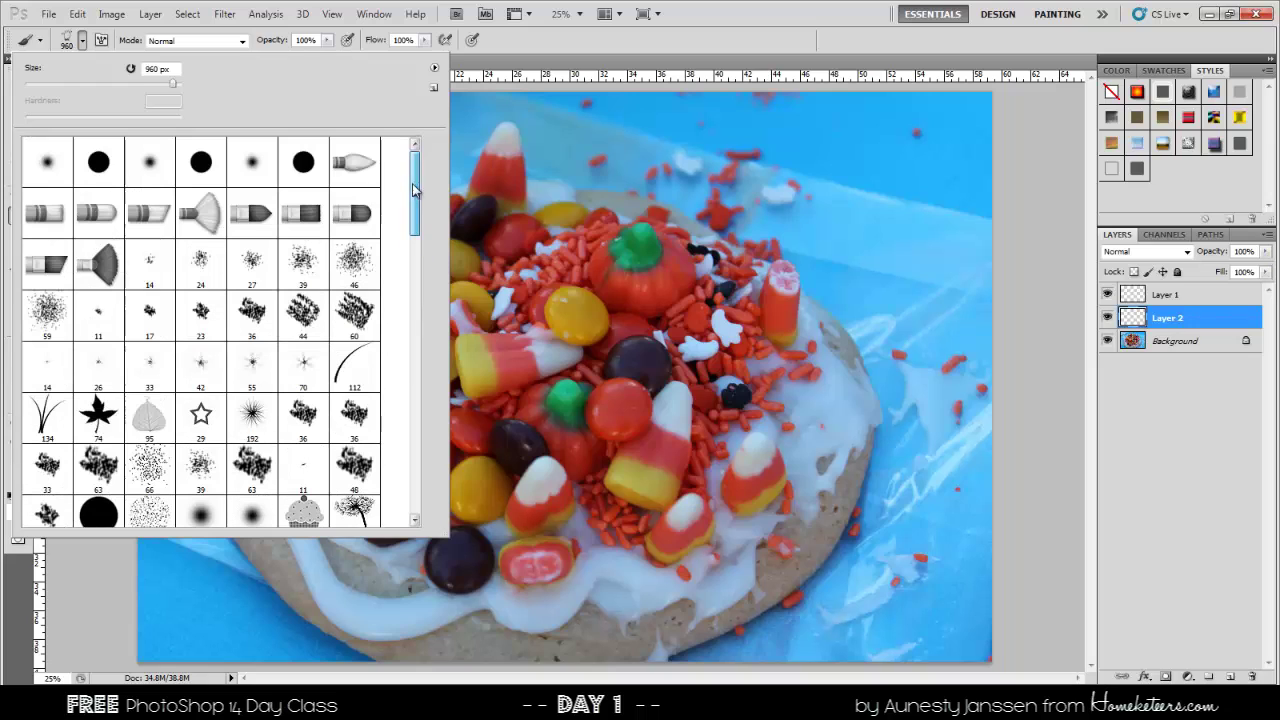
click(47, 161)
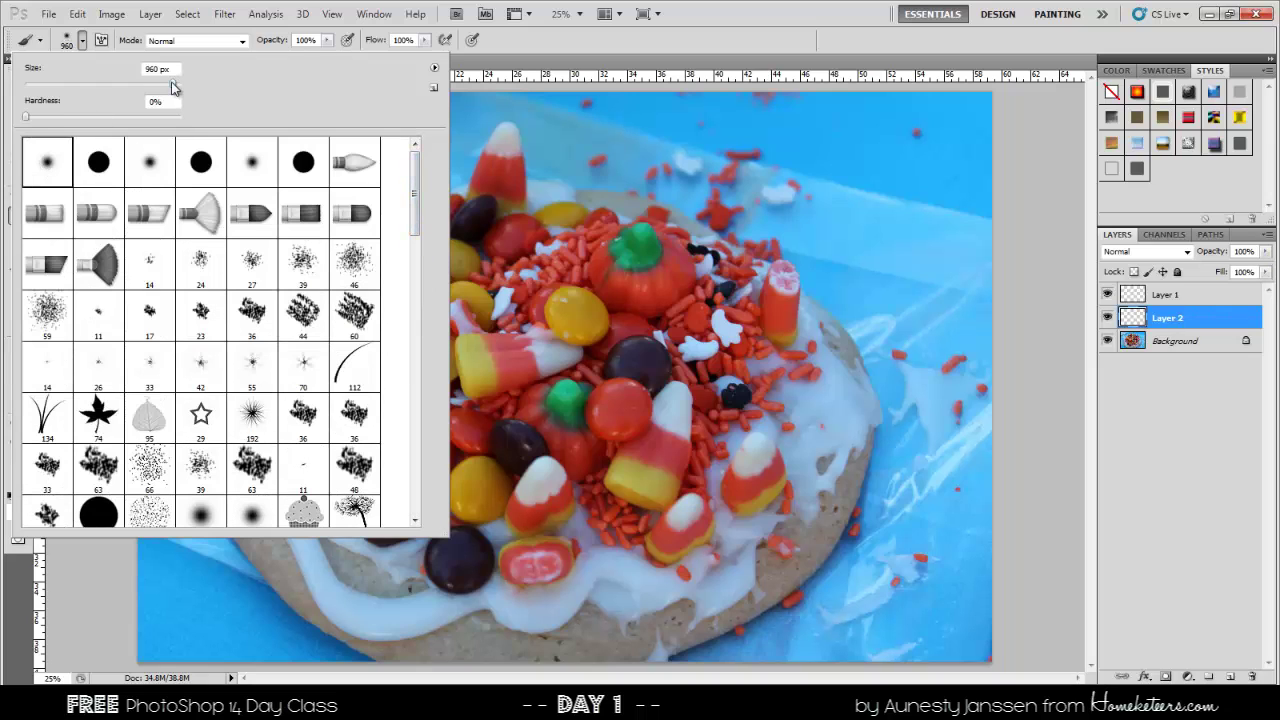
drag(173, 87, 67, 84)
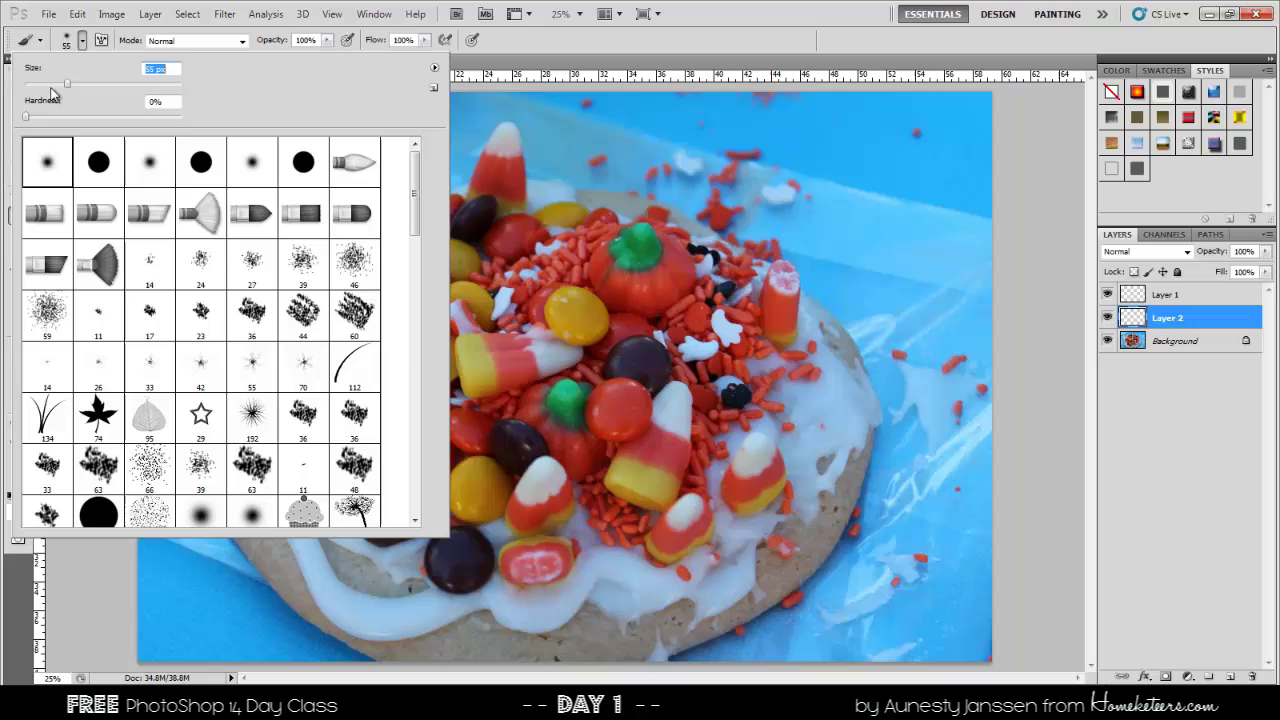
drag(87, 88, 88, 88)
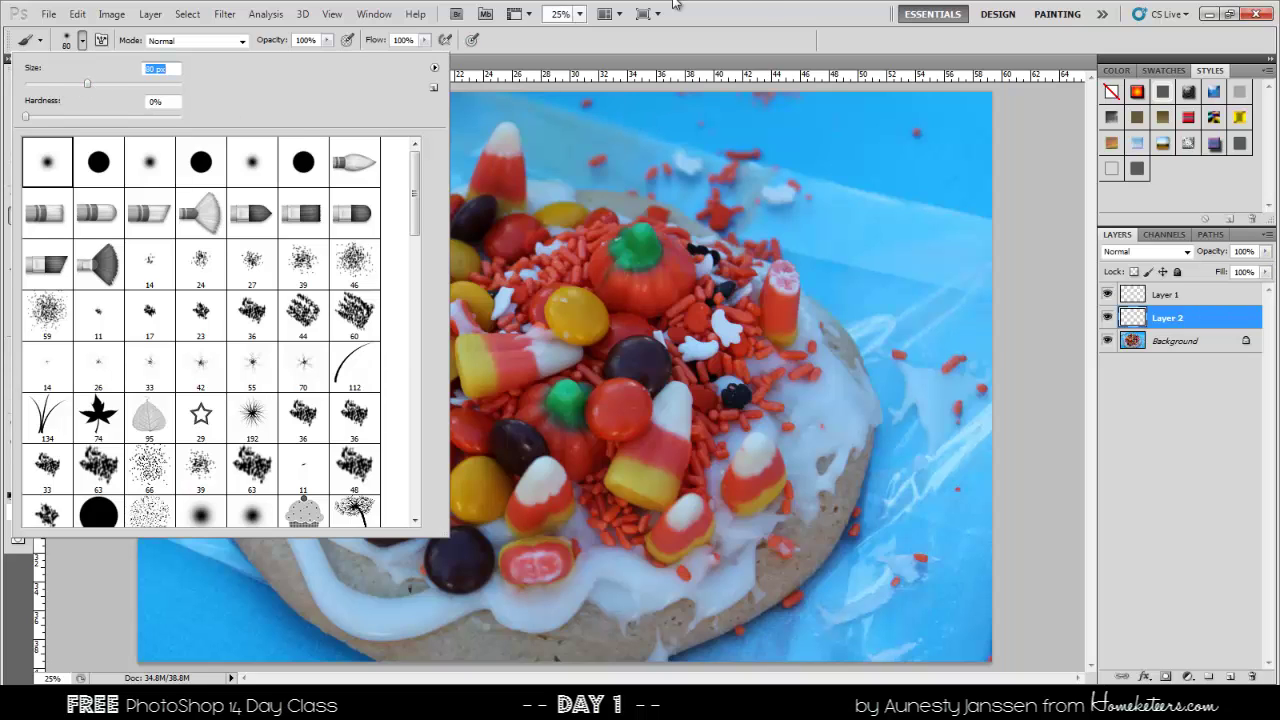
click(759, 43)
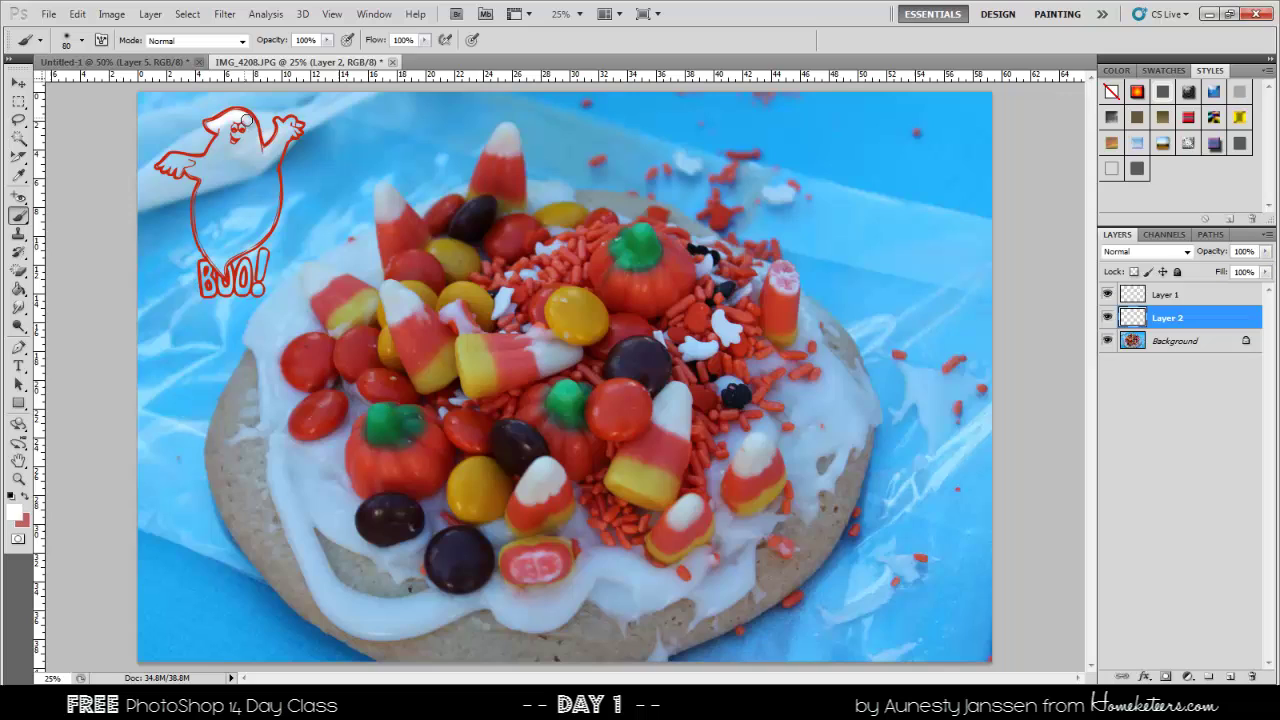
mouse_move(252, 128)
mouse_down()
mouse_move(222, 130)
mouse_move(220, 146)
mouse_move(187, 161)
mouse_up()
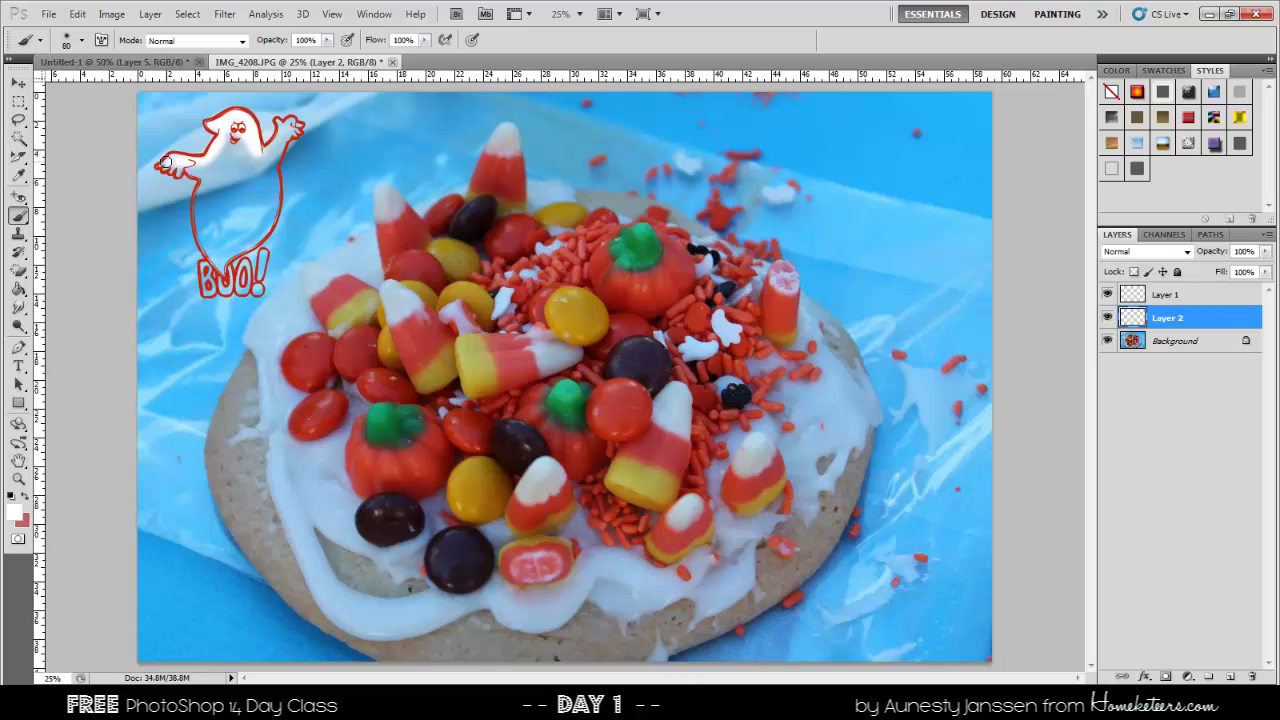
mouse_move(178, 170)
mouse_down()
mouse_move(217, 147)
mouse_move(228, 148)
mouse_move(222, 168)
mouse_move(242, 139)
mouse_move(234, 175)
mouse_move(238, 155)
mouse_move(249, 168)
mouse_move(294, 126)
mouse_move(242, 215)
mouse_move(256, 161)
mouse_move(239, 205)
mouse_move(233, 152)
mouse_move(224, 199)
mouse_move(196, 170)
mouse_move(219, 268)
mouse_move(207, 194)
mouse_move(223, 243)
mouse_move(214, 193)
mouse_move(226, 228)
mouse_move(248, 191)
mouse_move(238, 166)
mouse_move(264, 173)
mouse_move(273, 160)
mouse_move(271, 214)
mouse_move(248, 242)
mouse_move(266, 184)
mouse_move(270, 209)
mouse_move(221, 243)
mouse_move(204, 196)
mouse_move(277, 150)
mouse_up()
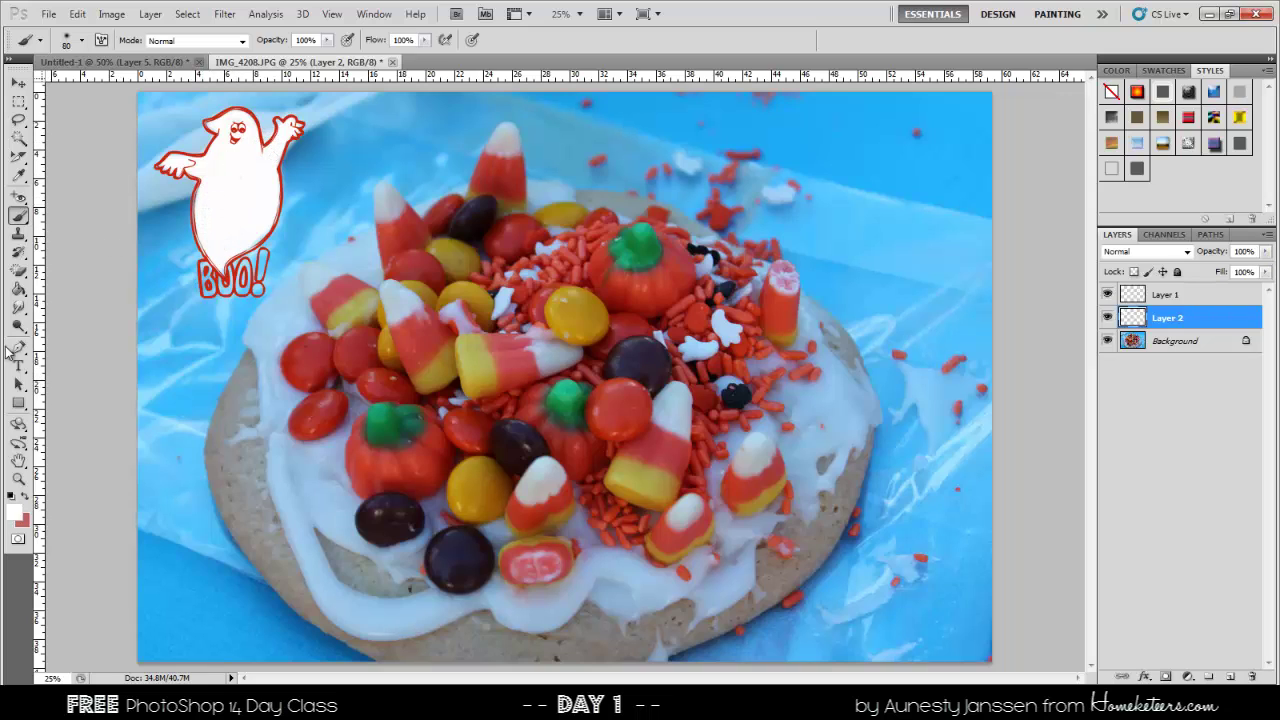
- Draw a text box inside the ghost above Layer 1 with the bubbleboddy light font
click(18, 366)
click(1182, 295)
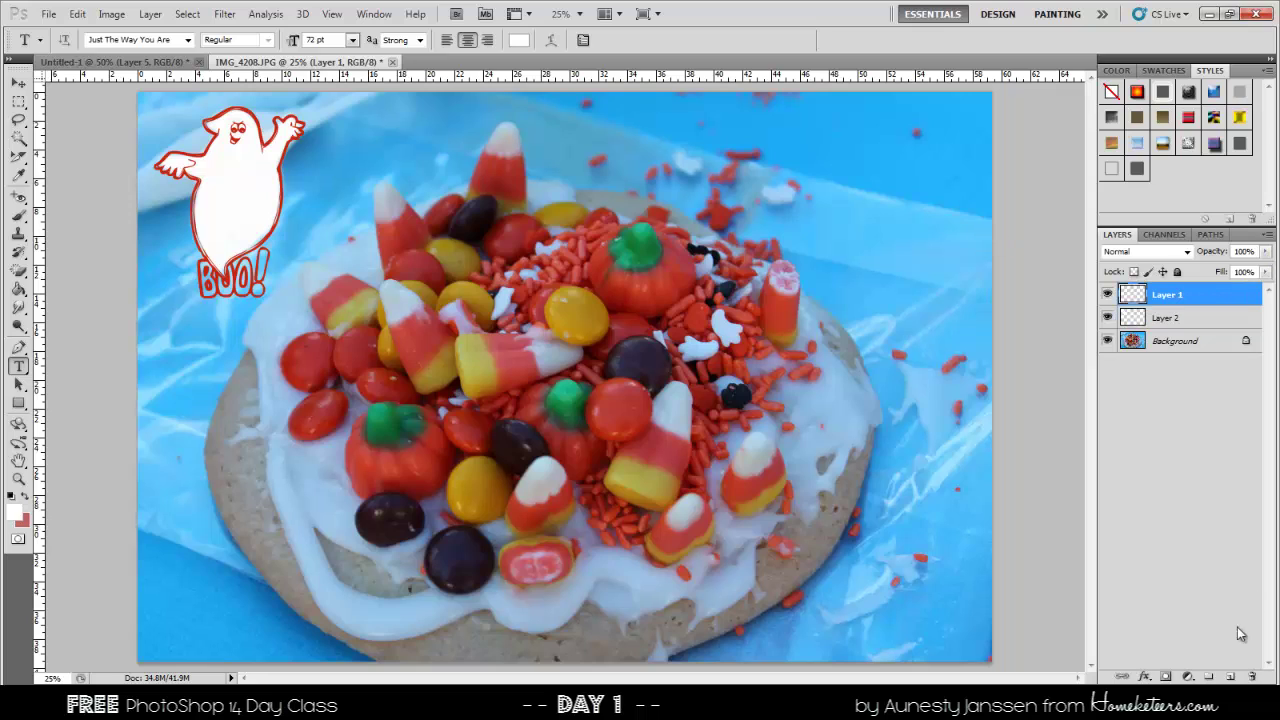
click(1229, 677)
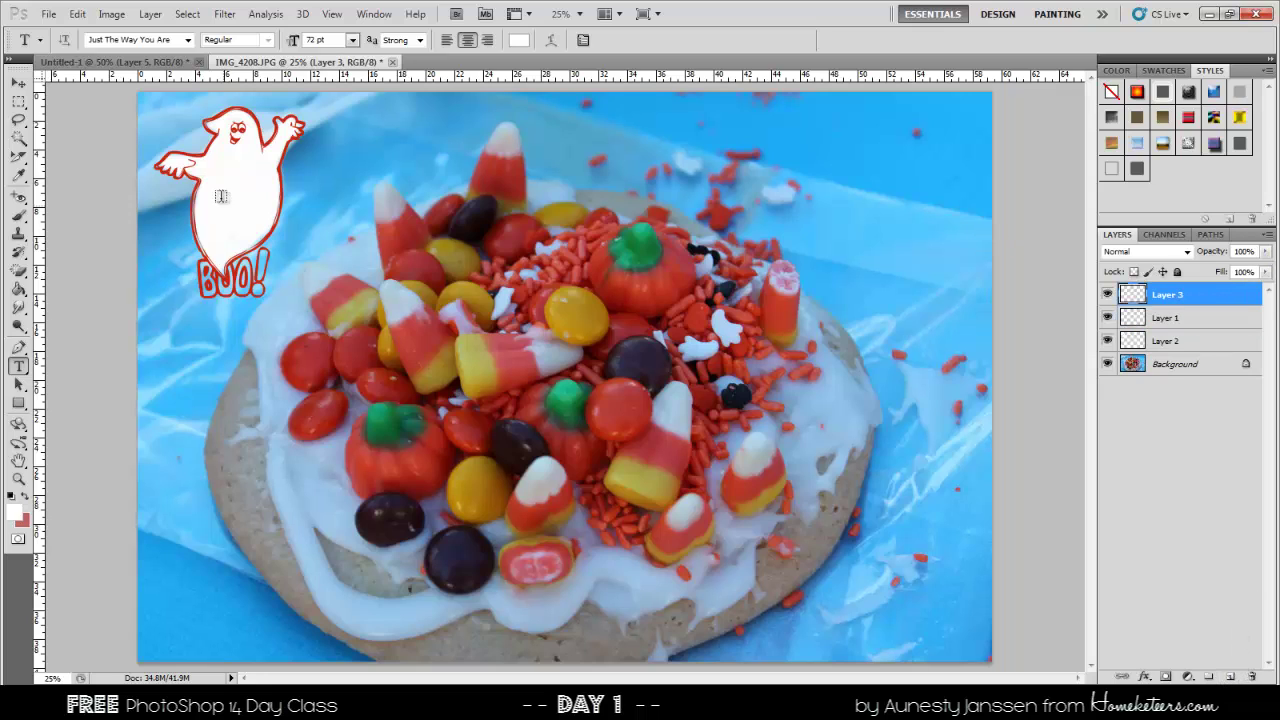
drag(204, 168, 266, 224)
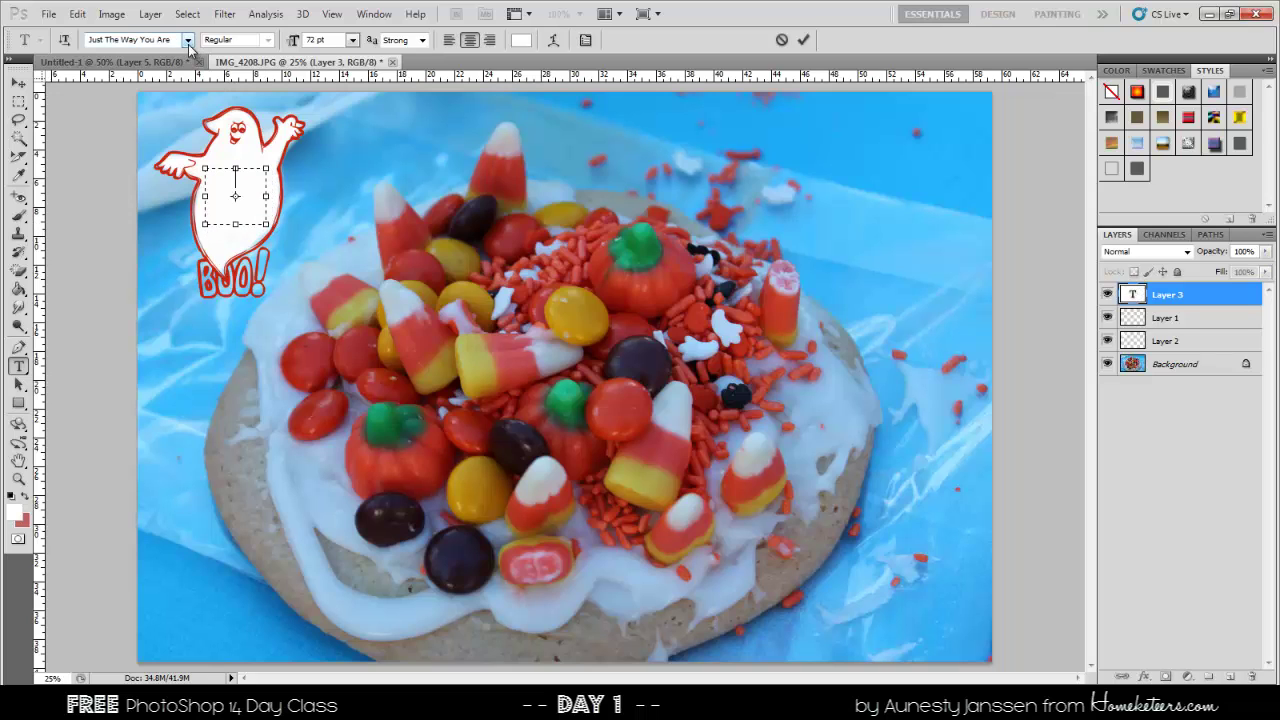
click(187, 39)
drag(363, 310, 363, 90)
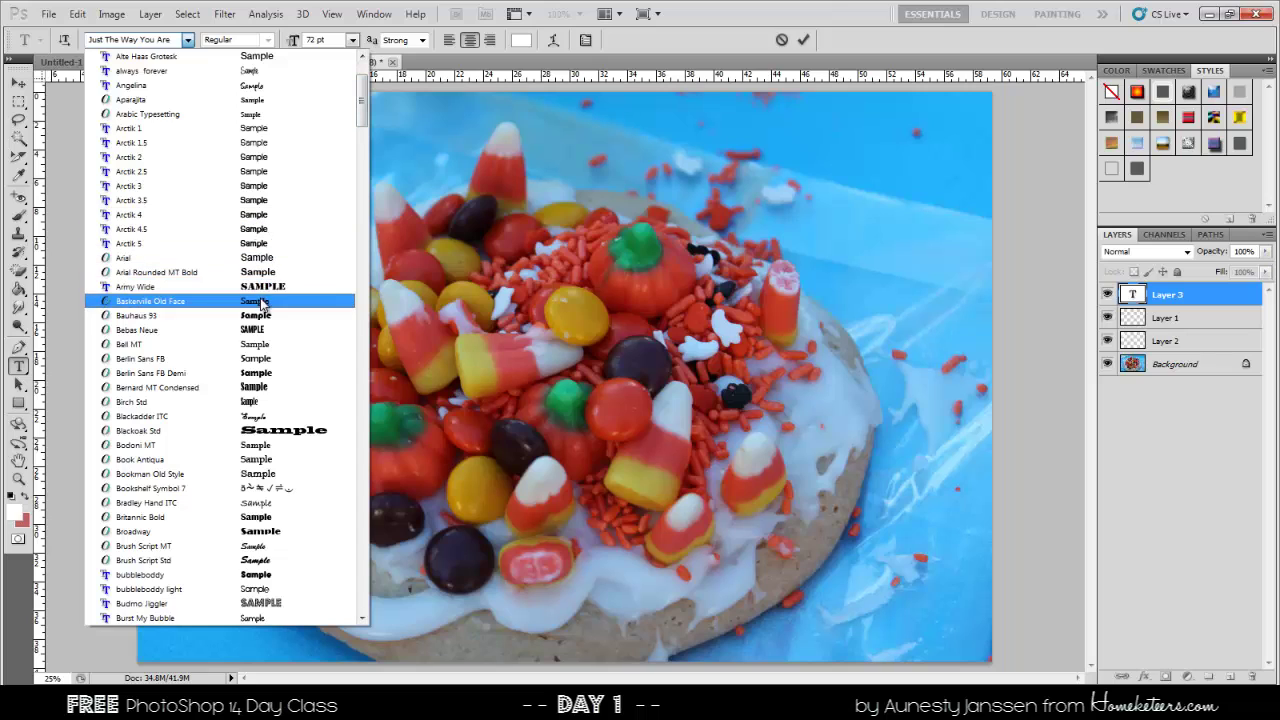
click(280, 589)
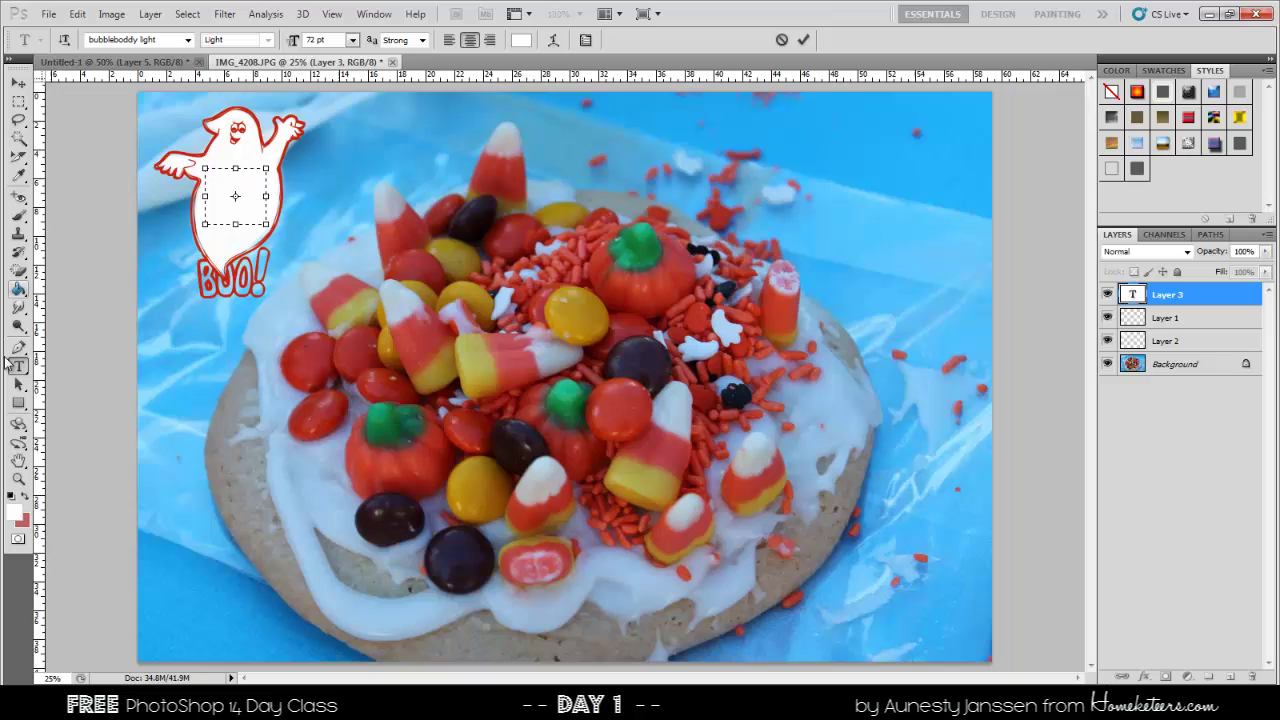
- Type 'Yummy!' and 'SeaWorld 10/05/13' on two lines in dark purple sampled from the candy
click(521, 40)
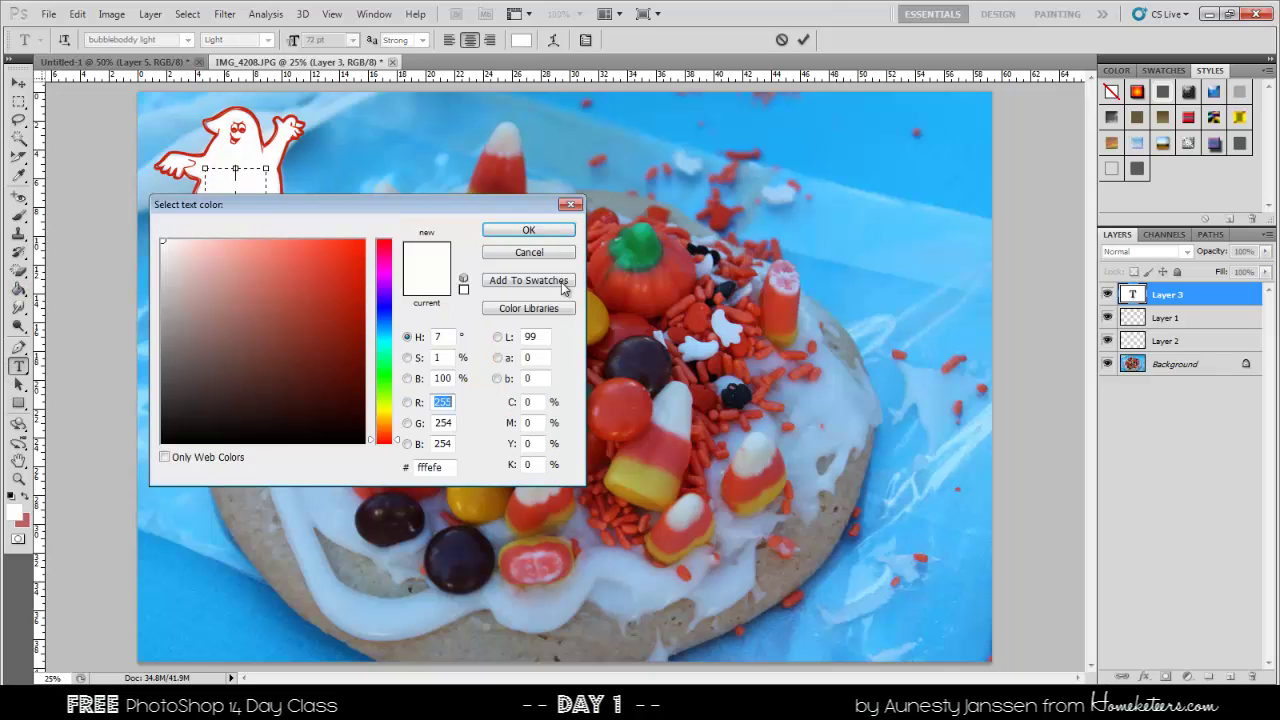
click(656, 351)
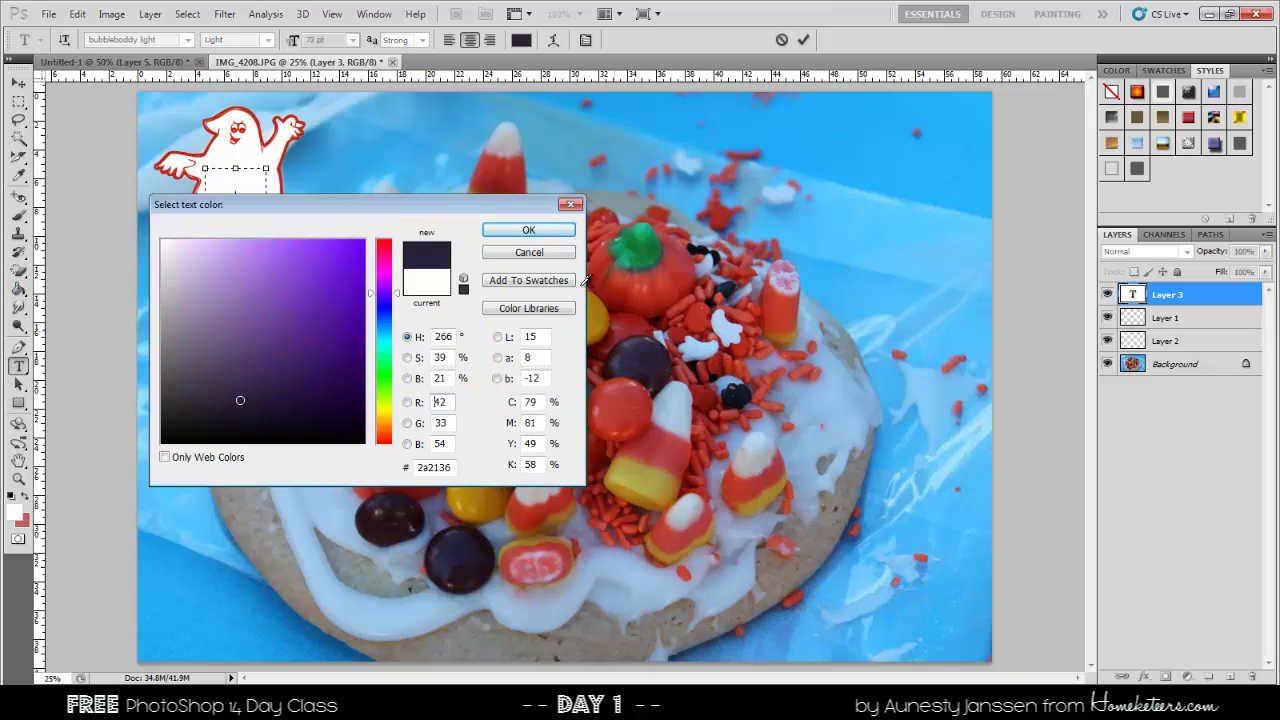
click(528, 231)
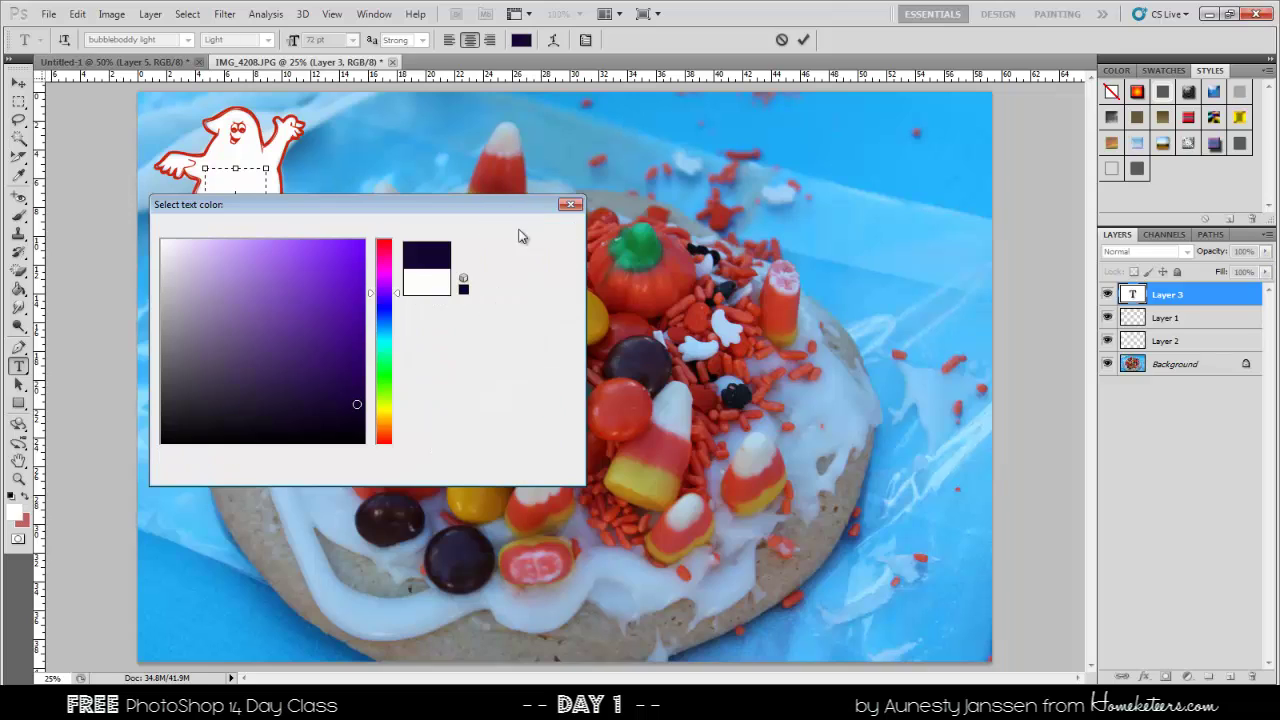
text(Yum)
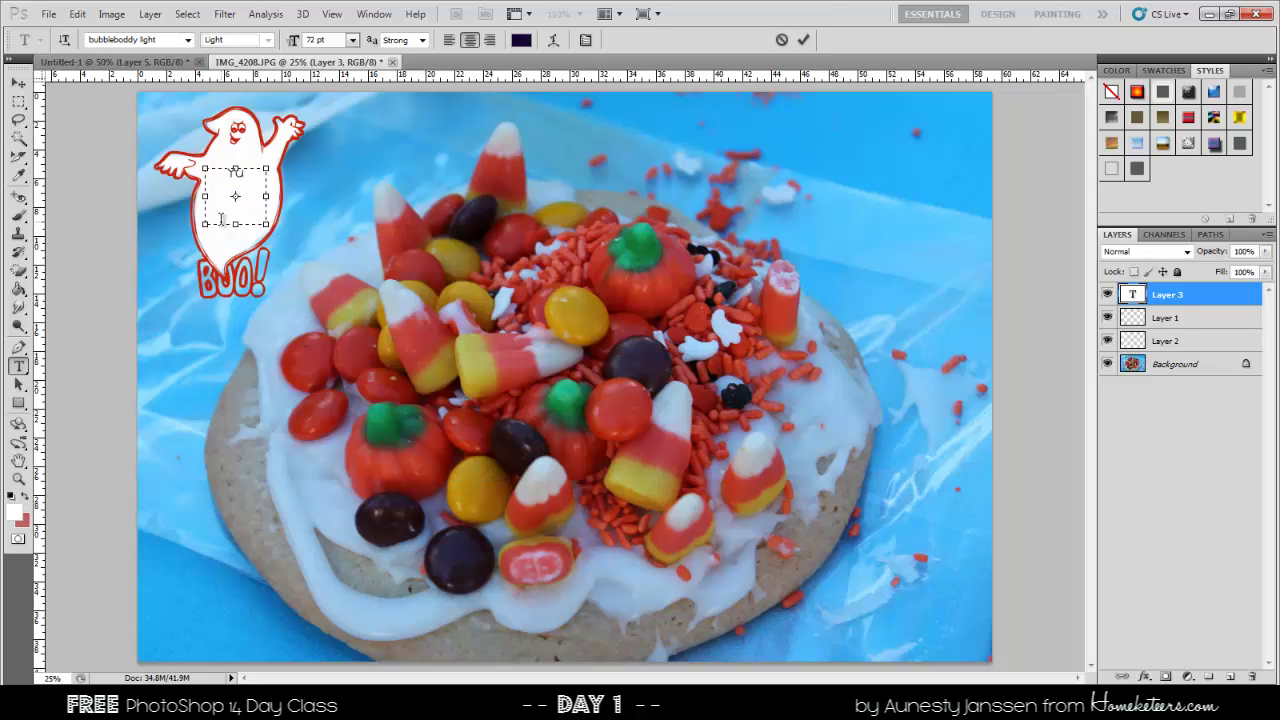
text(my!)
key(Return)
text(SeaWorld 10/0)
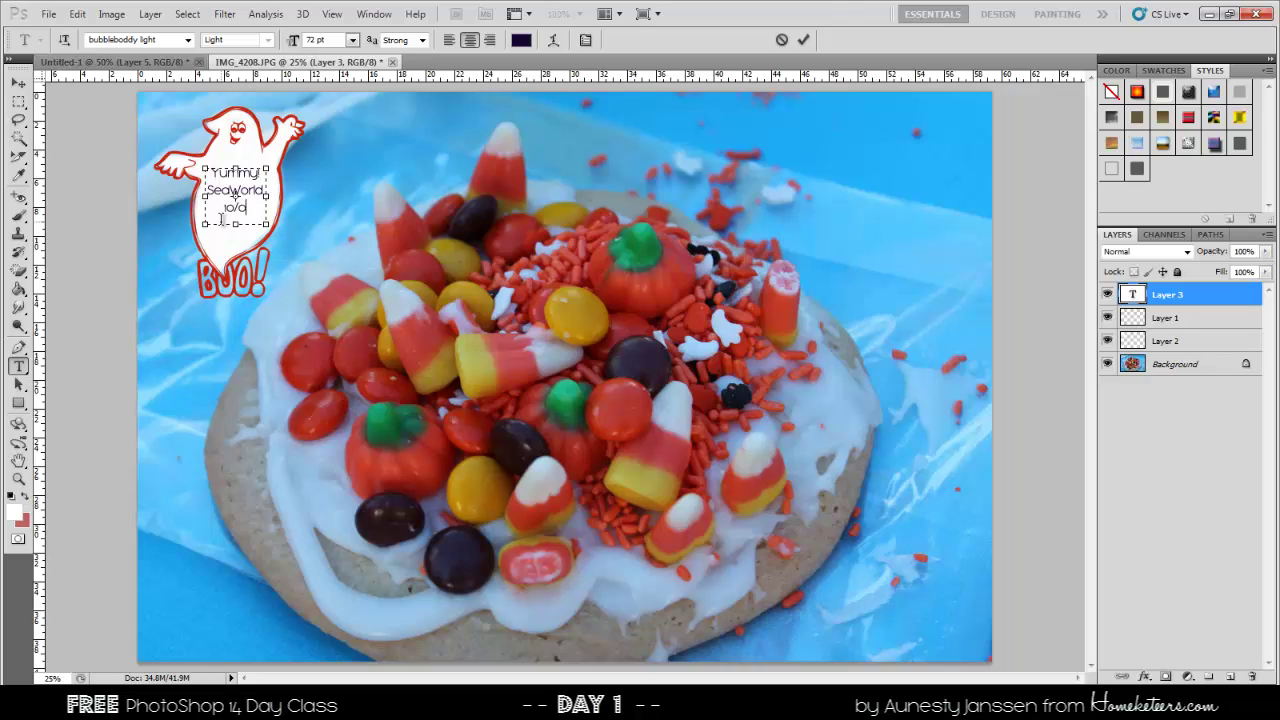
text(5/13)
click(803, 40)
- Free-transform the text up to 118.15%, nudge it down, and commit
click(18, 82)
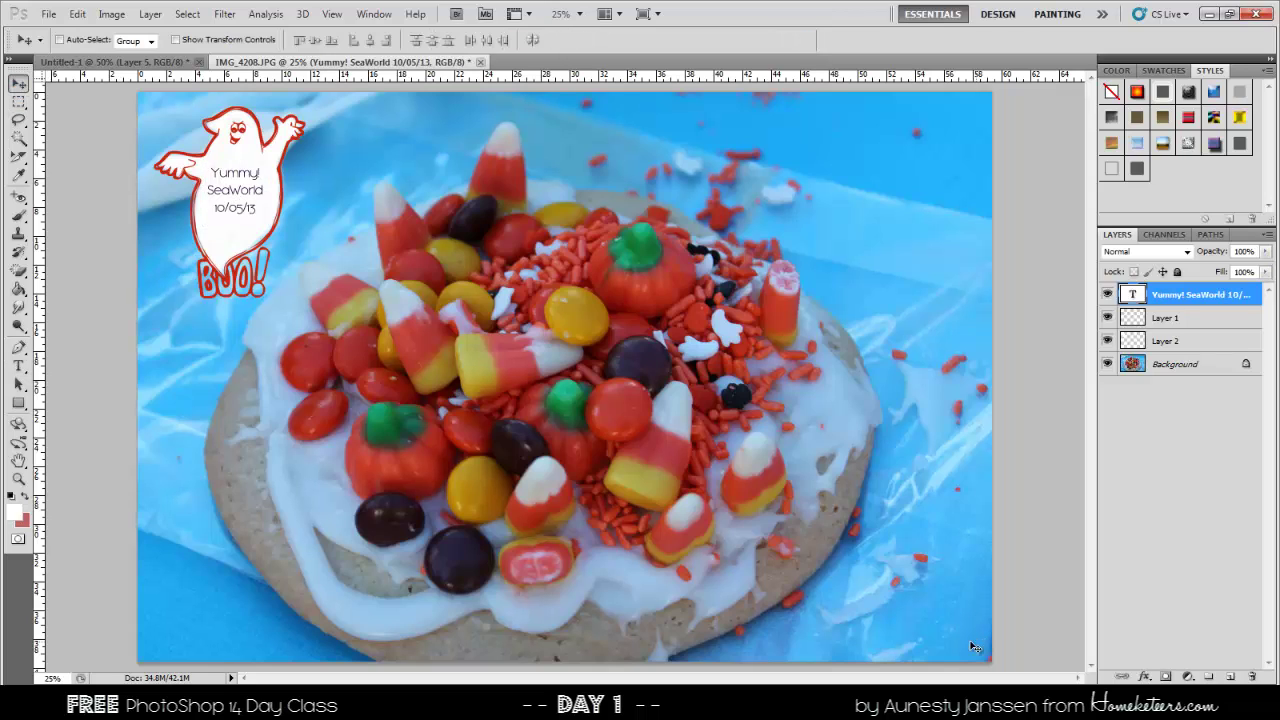
key(ctrl+t)
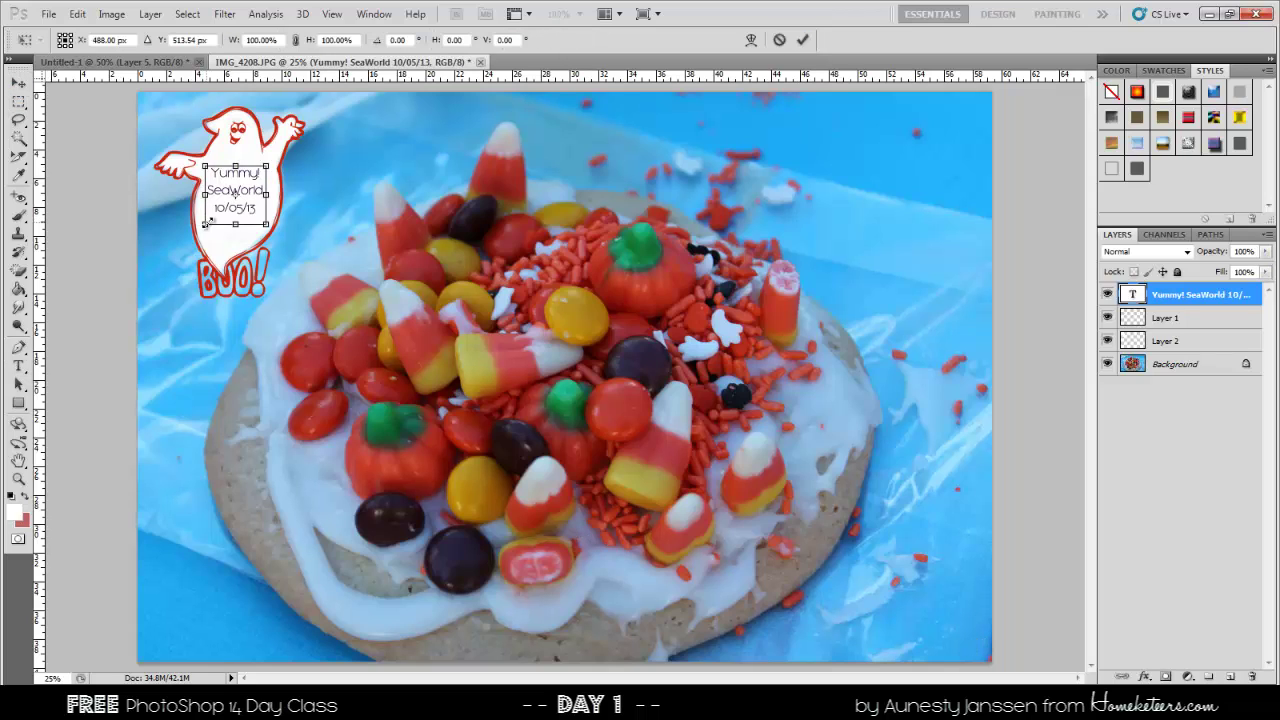
drag(204, 224, 192, 234)
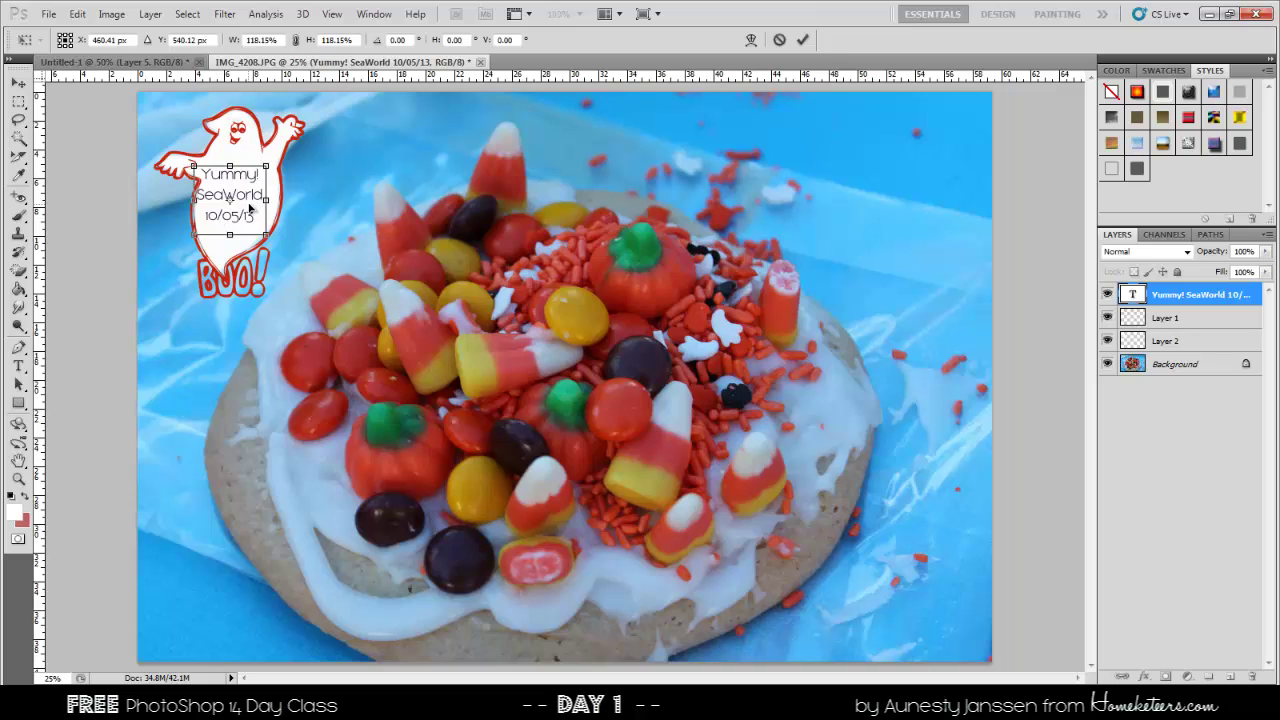
drag(256, 204, 264, 207)
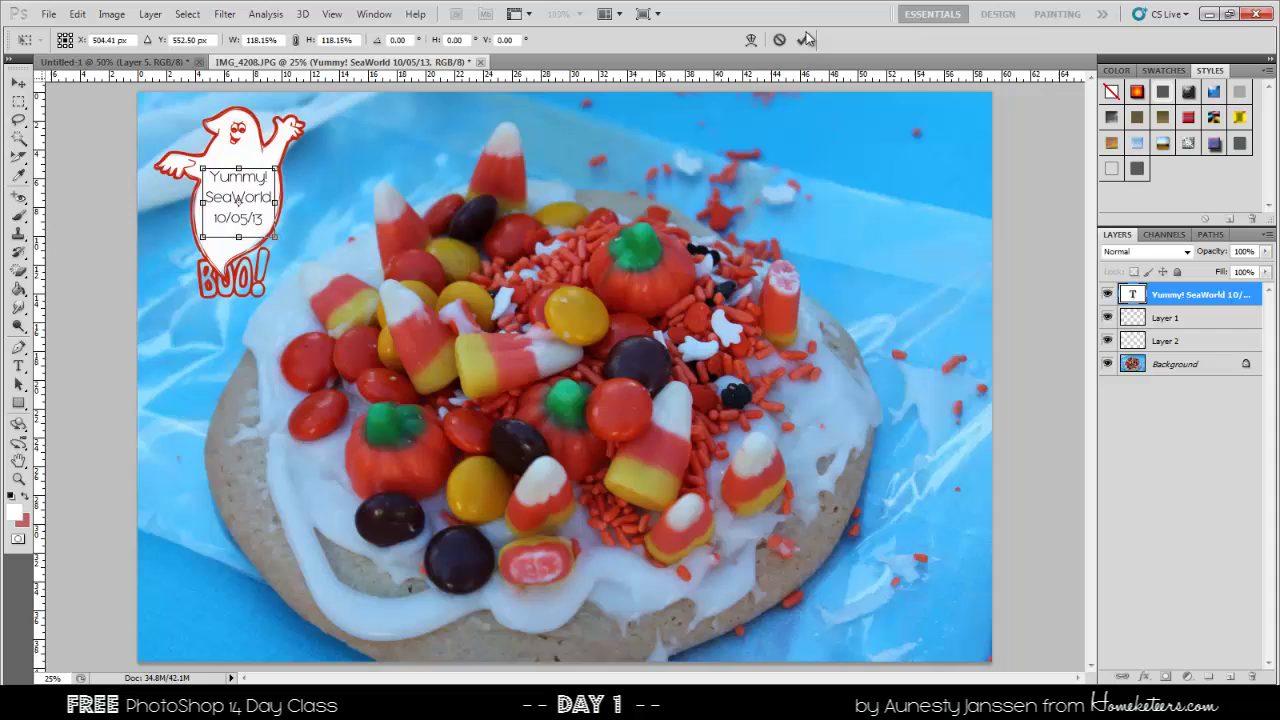
click(806, 39)
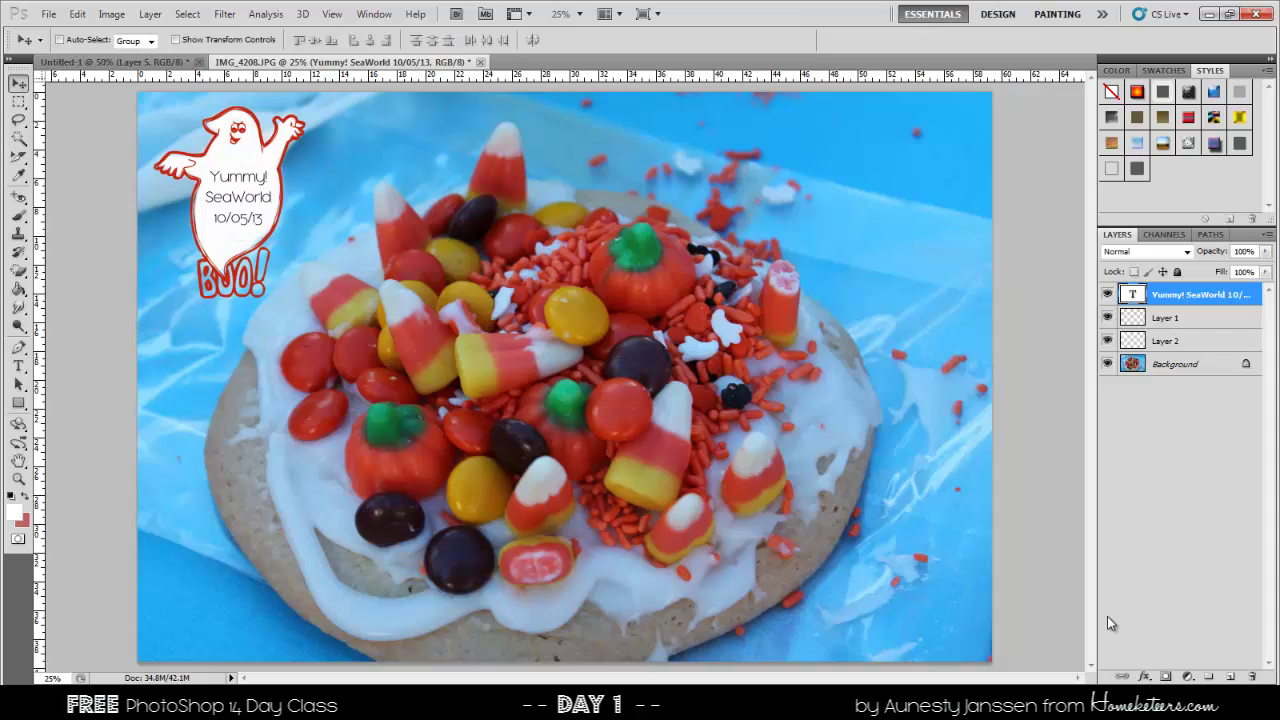